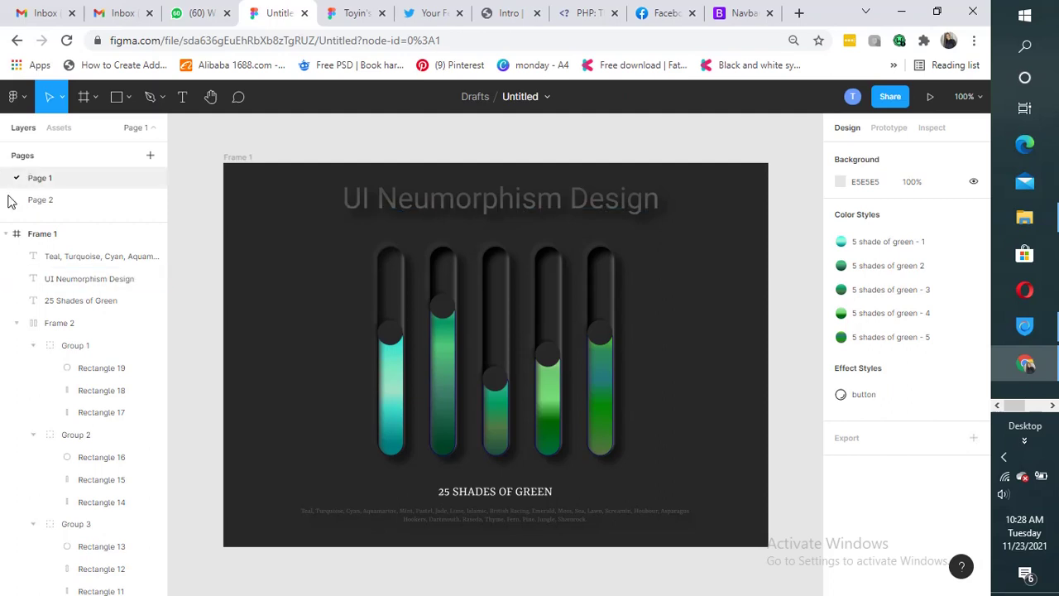
Switch to Page 2 and set Frame 1's fill colour to 282828
{"action": "left_click", "coordinate": [33, 204]}
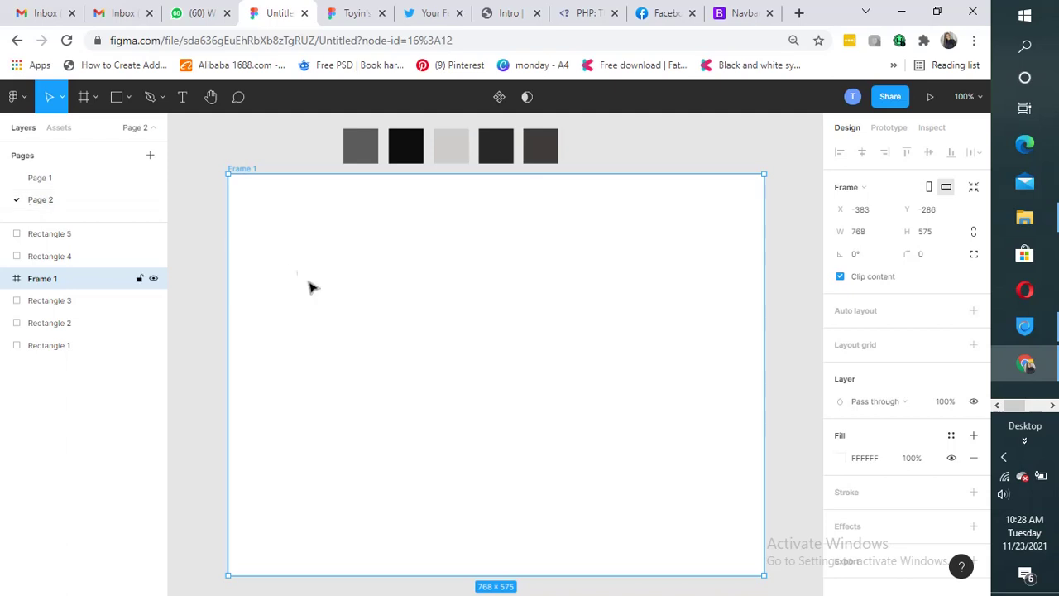
{"action": "left_click_drag", "start_coordinate": [433, 319], "coordinate": [436, 315]}
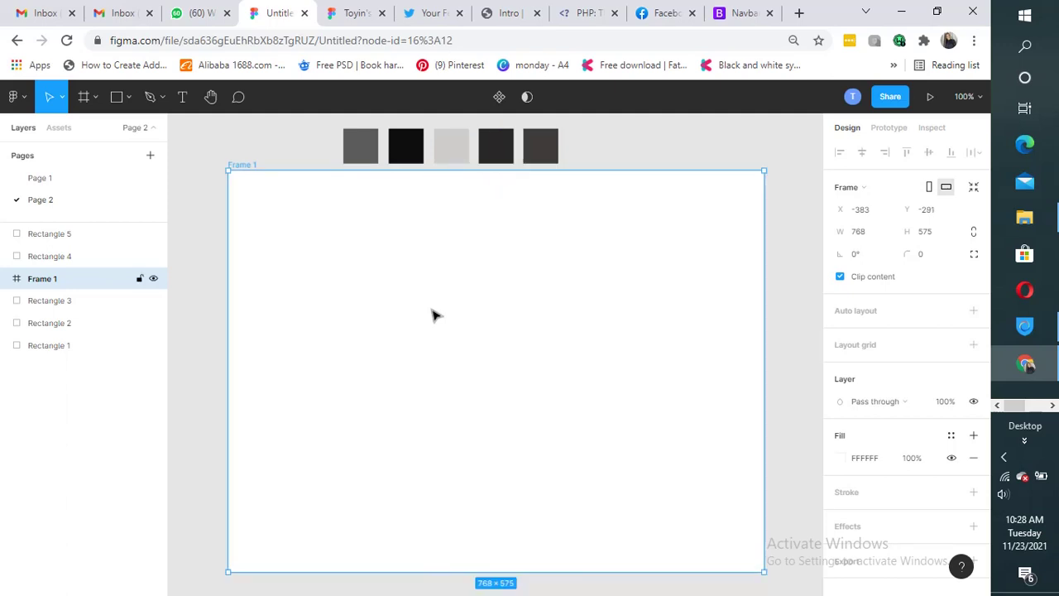
{"action": "left_click_drag", "start_coordinate": [433, 314], "coordinate": [431, 315]}
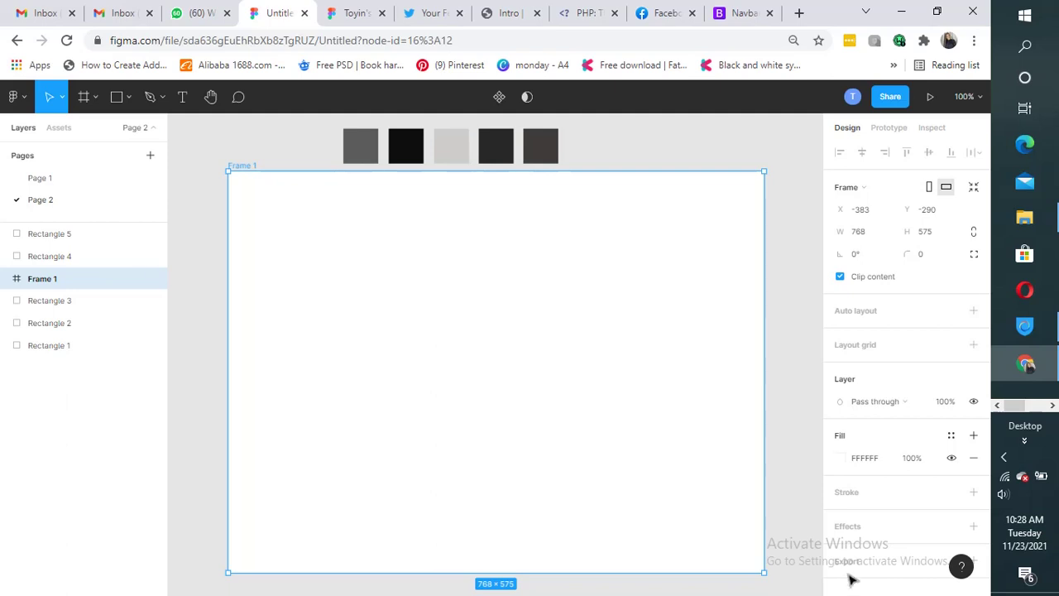
{"action": "left_click", "coordinate": [841, 461]}
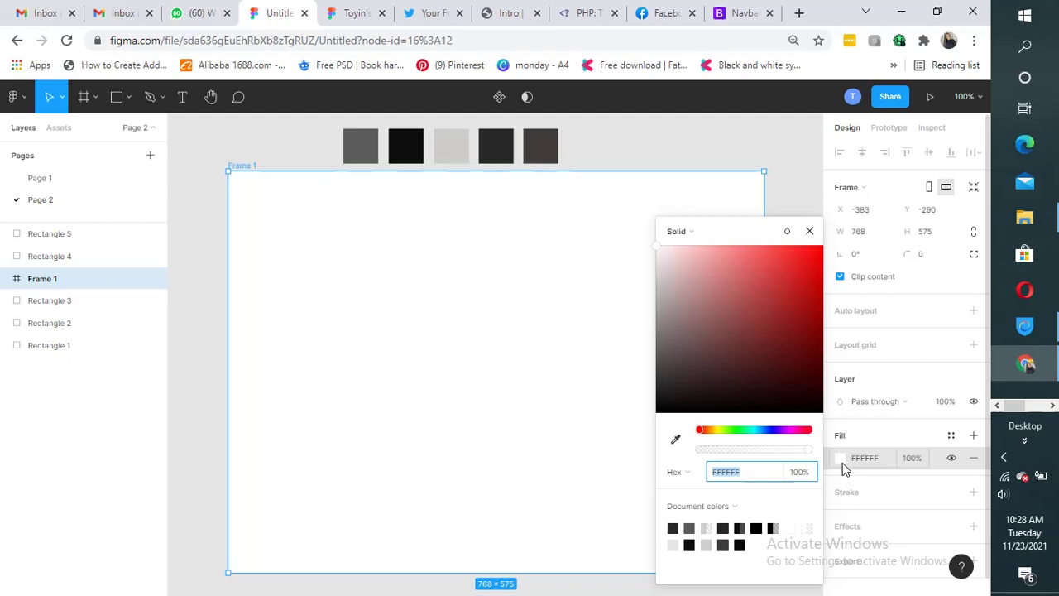
{"action": "left_click", "coordinate": [865, 459]}
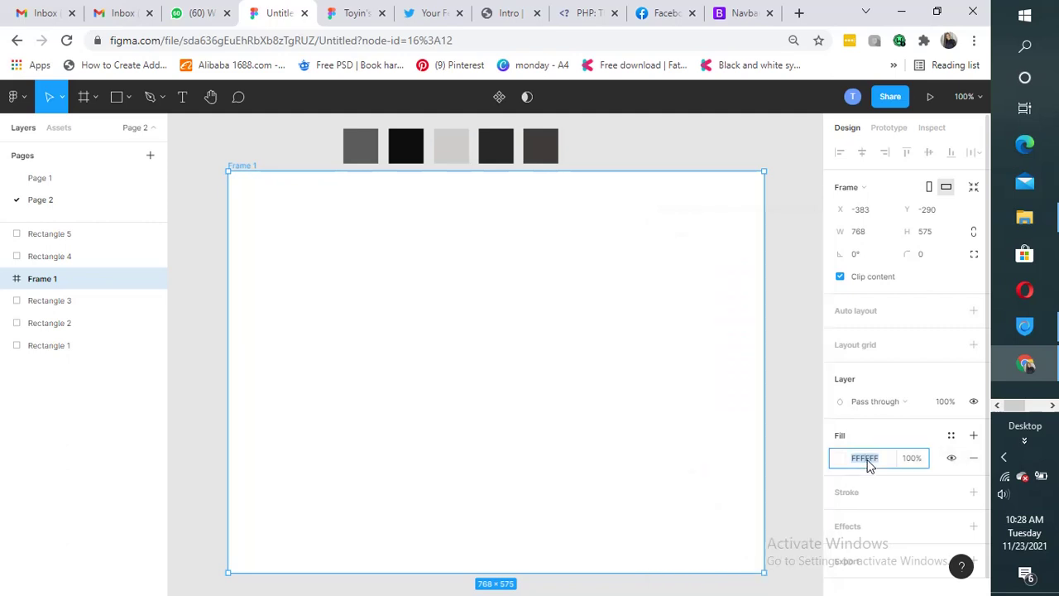
{"action": "type", "text": "282828"}
{"action": "left_click", "coordinate": [486, 347]}
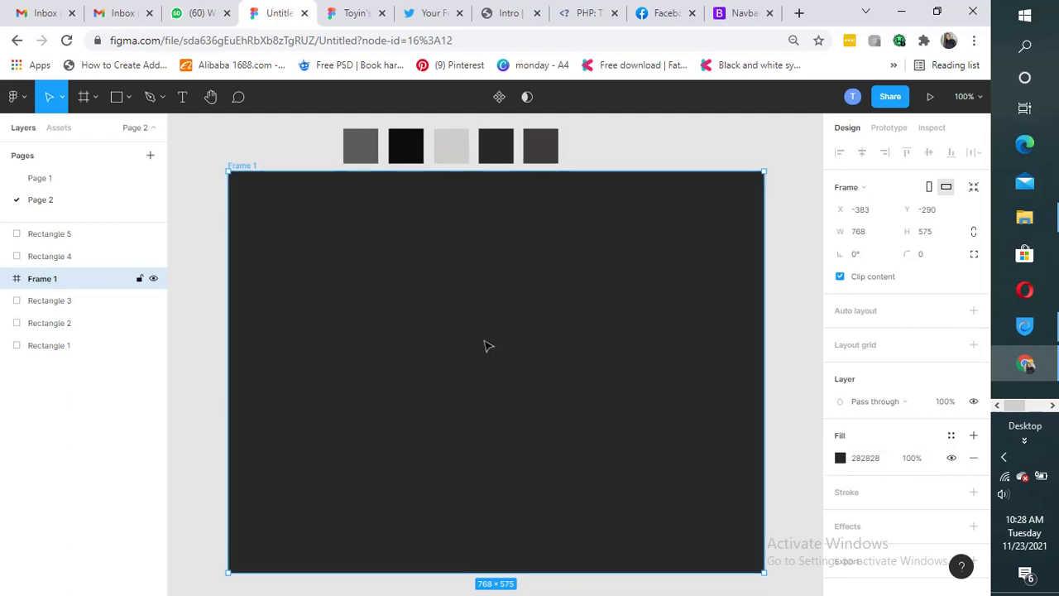
Draw a tall rectangle about 47 × 336 in the left part of Frame 1 and shift it slightly inward
{"action": "left_click", "coordinate": [130, 99]}
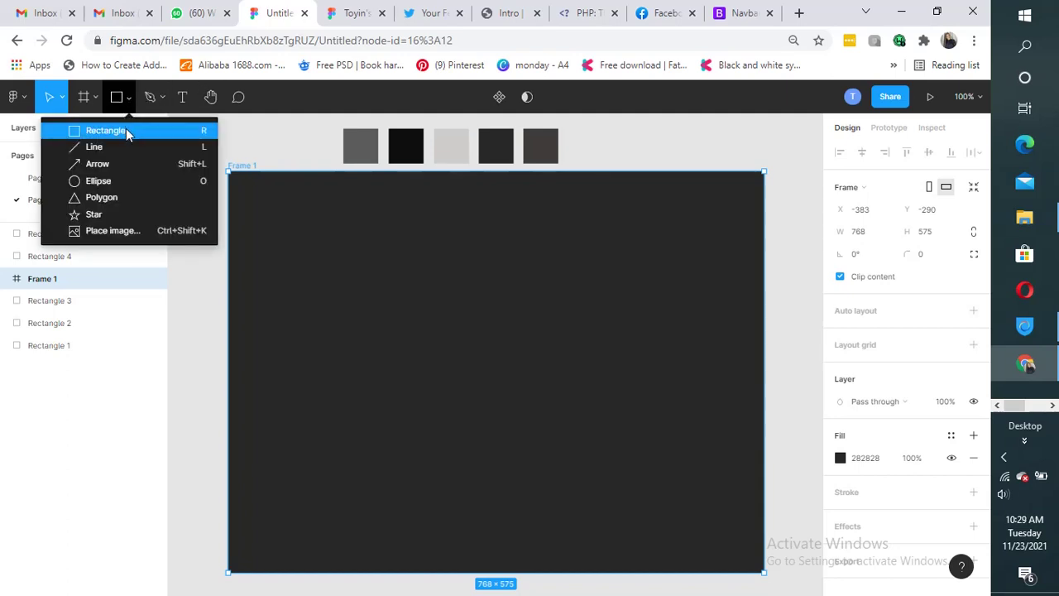
{"action": "left_click", "coordinate": [106, 130]}
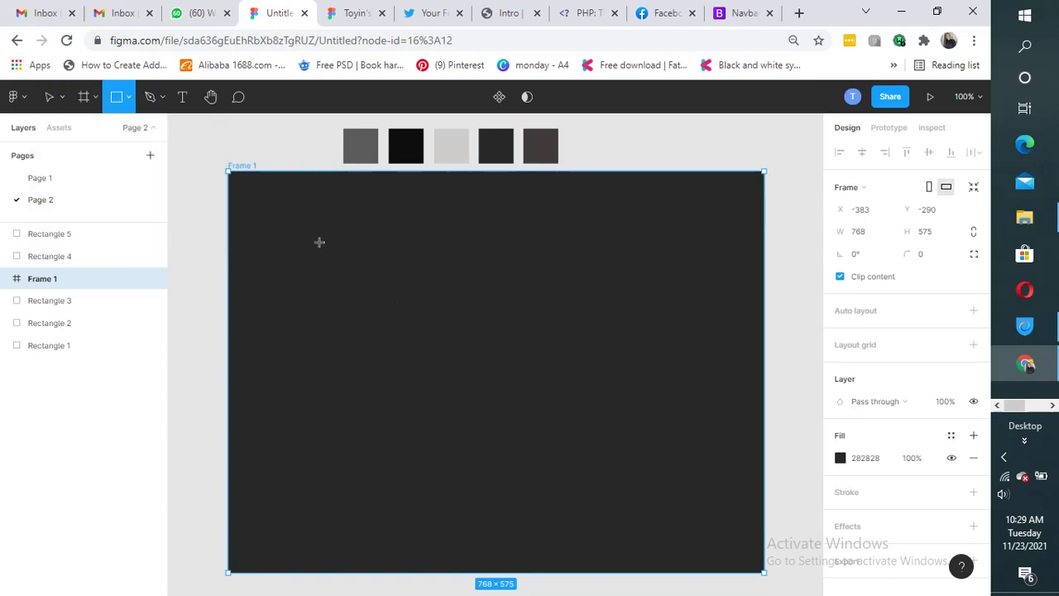
{"action": "mouse_move", "coordinate": [317, 237]}
{"action": "left_mouse_down"}
{"action": "mouse_move", "coordinate": [356, 339]}
{"action": "mouse_move", "coordinate": [350, 470]}
{"action": "left_mouse_up"}
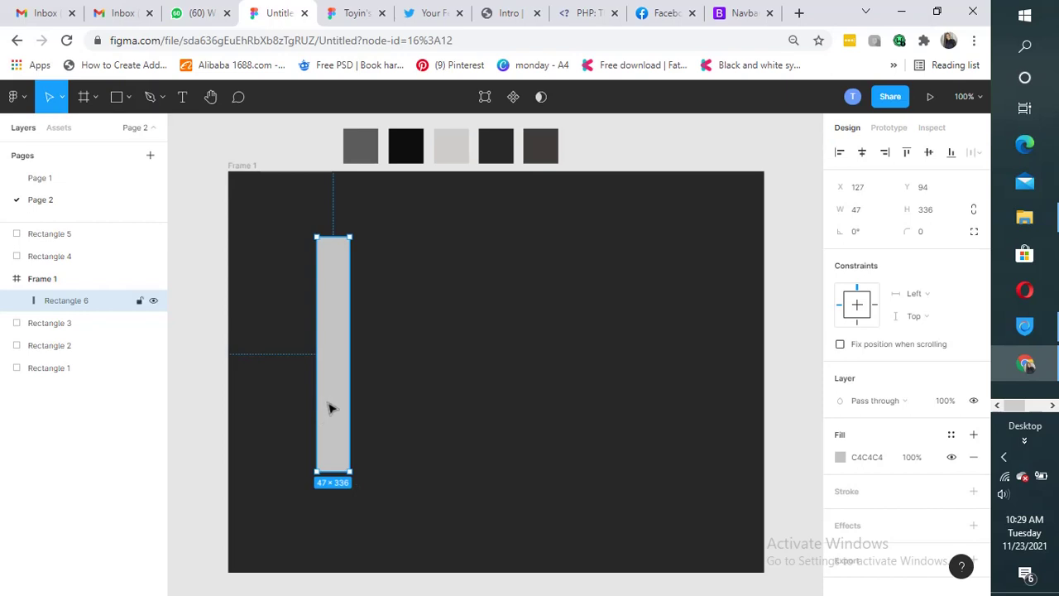
{"action": "left_click_drag", "start_coordinate": [329, 407], "coordinate": [347, 422]}
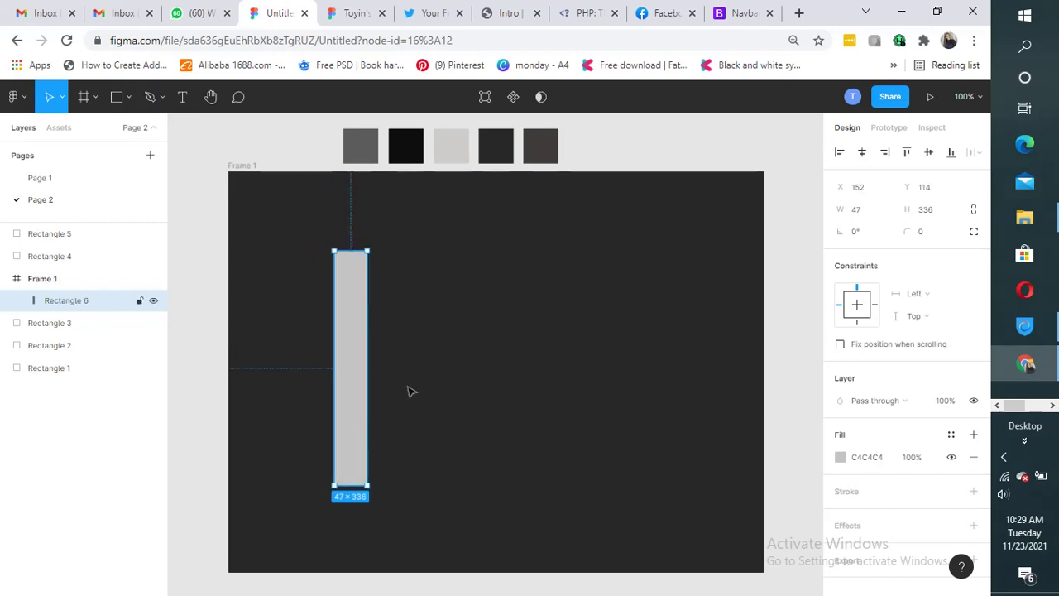
Resize the tall rectangle to 40 wide by 300 high and reposition it at about X 159, Y 132
{"action": "left_click", "coordinate": [865, 219]}
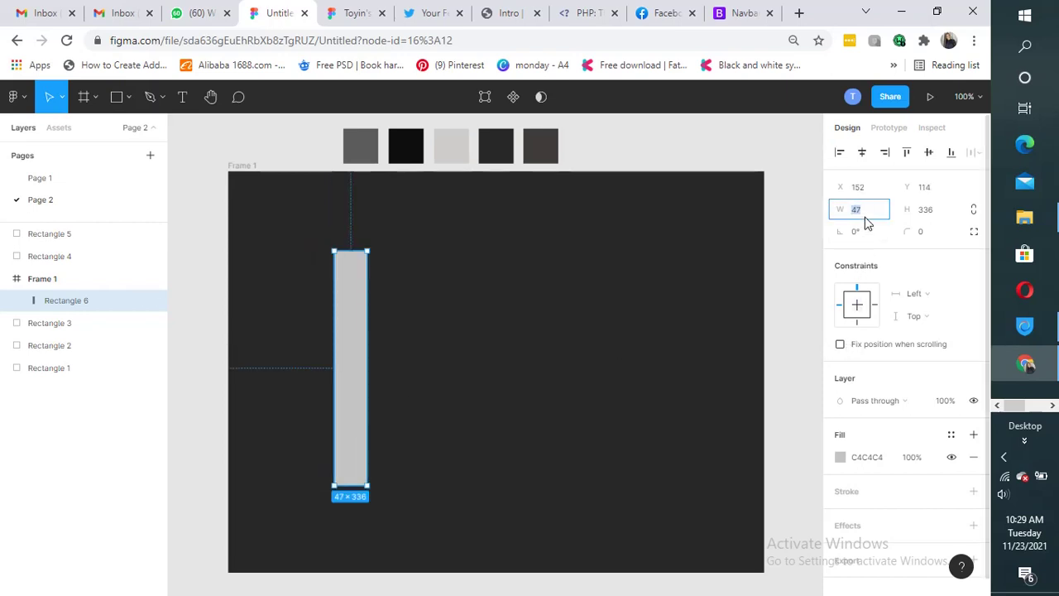
{"action": "type", "text": "40"}
{"action": "key", "text": "Tab"}
{"action": "type", "text": "300"}
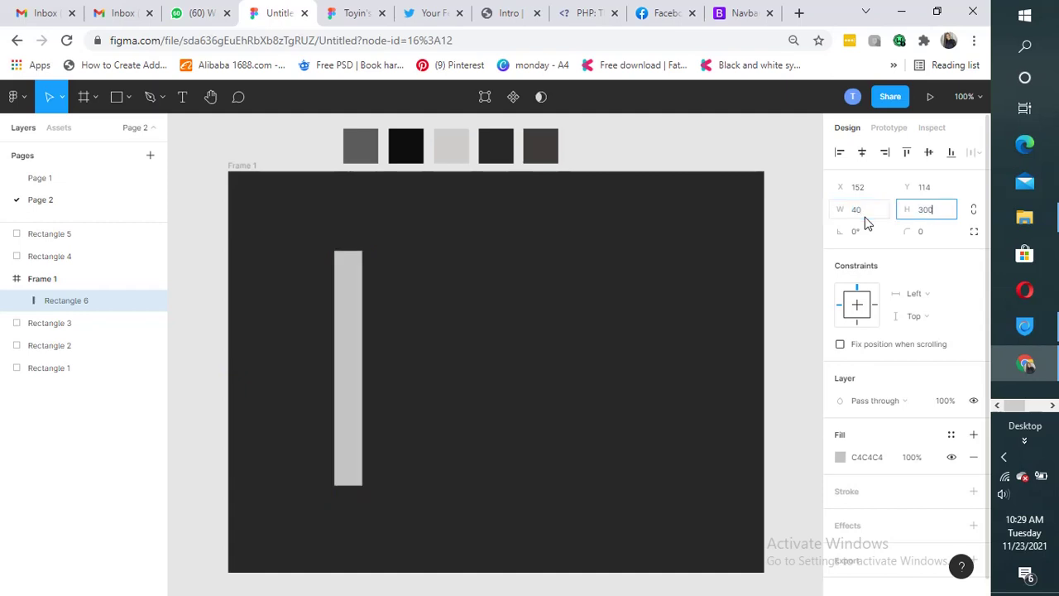
{"action": "left_click", "coordinate": [414, 395]}
{"action": "left_click_drag", "start_coordinate": [359, 378], "coordinate": [360, 387]}
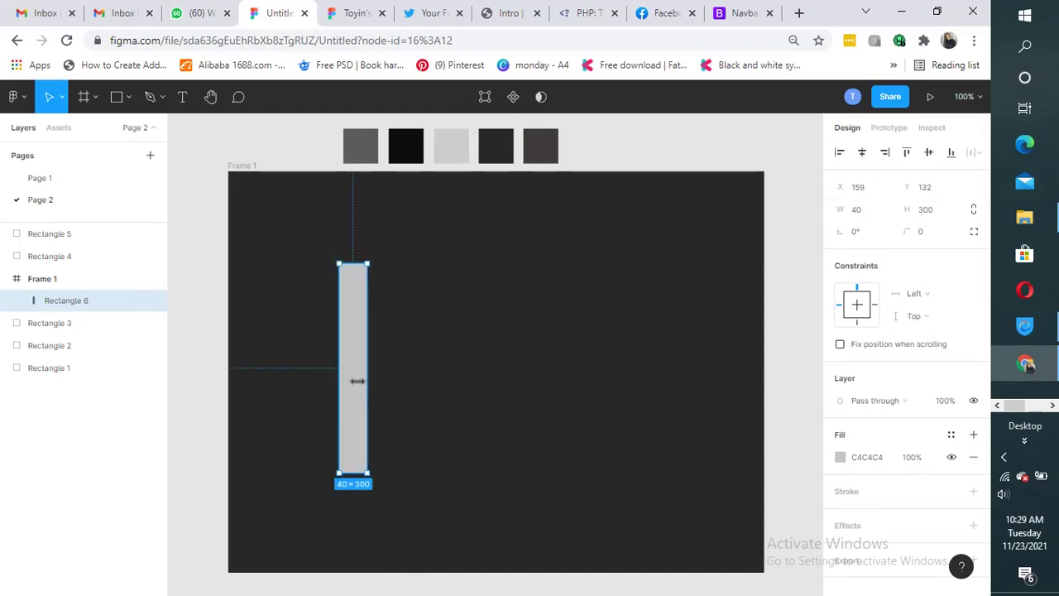
Set the tall rectangle's corner radius to 40 and move it to about X 165, Y 125
{"action": "left_click", "coordinate": [414, 397]}
{"action": "left_click", "coordinate": [358, 389]}
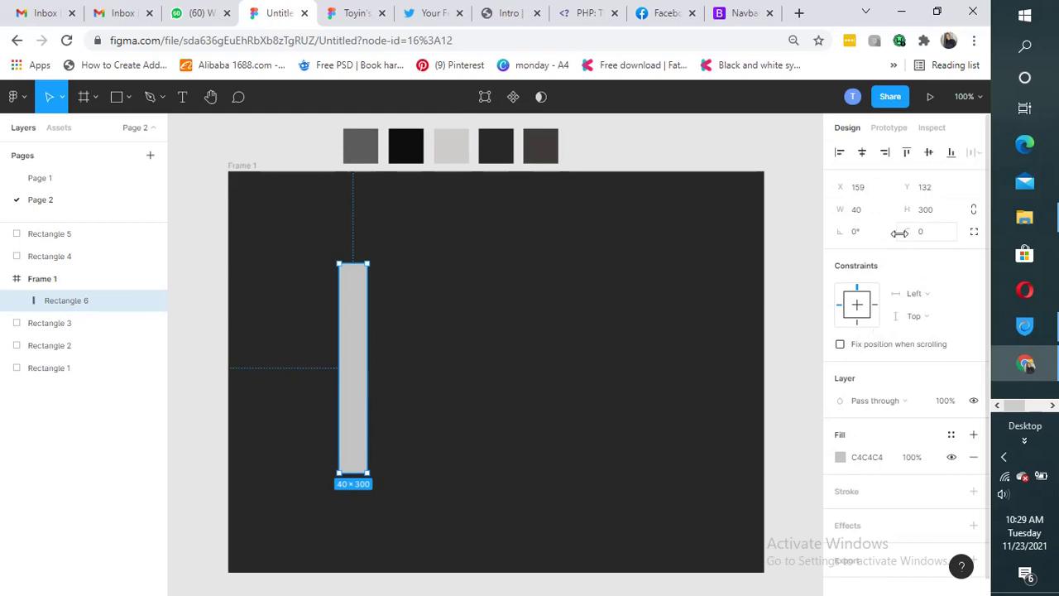
{"action": "left_click_drag", "start_coordinate": [925, 239], "coordinate": [89, 216]}
{"action": "left_click", "coordinate": [929, 239]}
{"action": "type", "text": "40"}
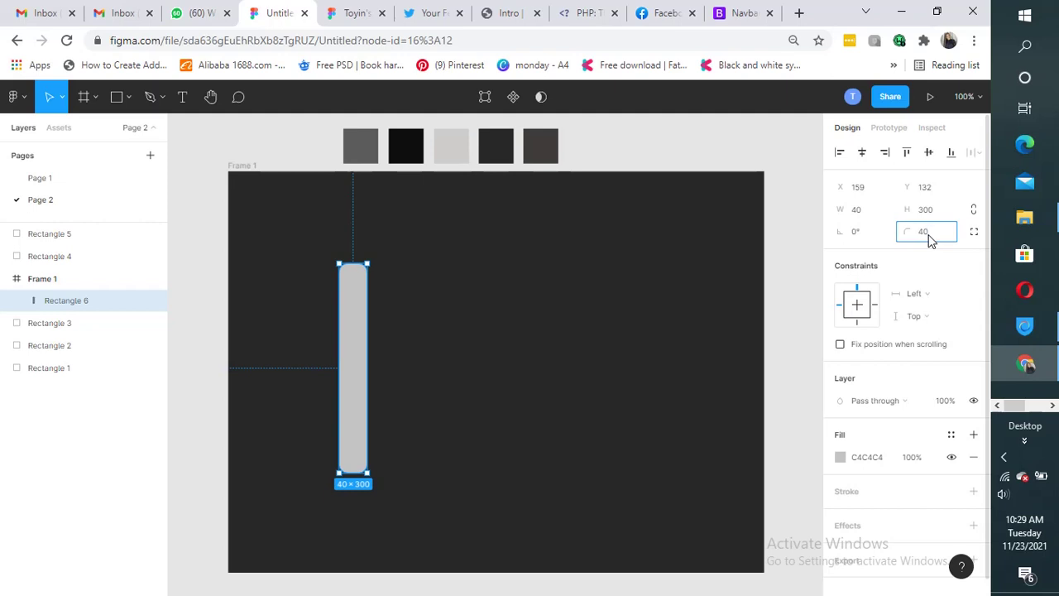
{"action": "left_click", "coordinate": [451, 384]}
{"action": "left_click", "coordinate": [368, 370]}
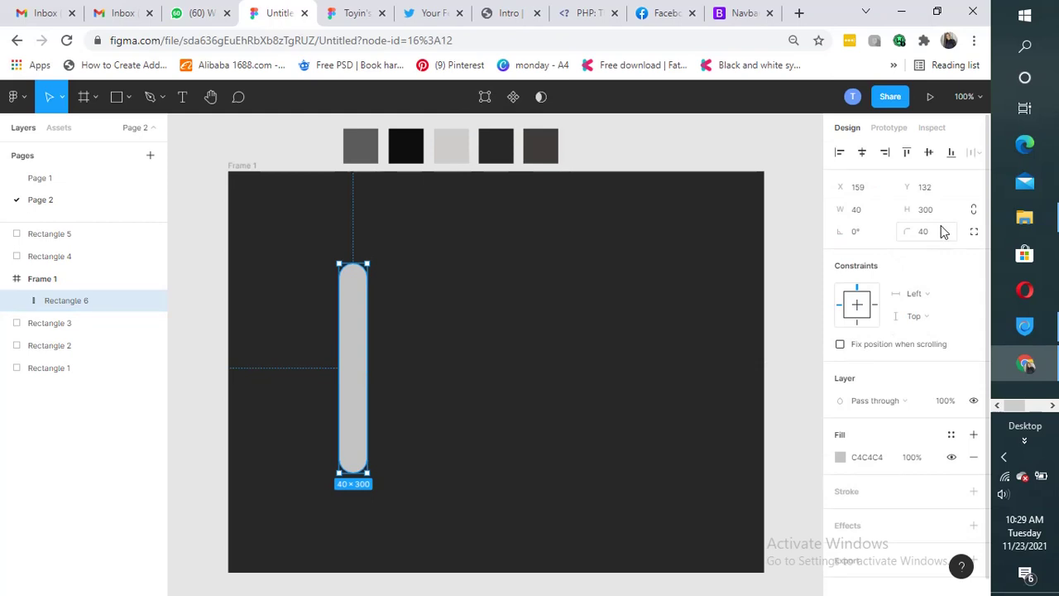
{"action": "mouse_move", "coordinate": [365, 331]}
{"action": "left_mouse_down"}
{"action": "mouse_move", "coordinate": [347, 336]}
{"action": "mouse_move", "coordinate": [407, 333]}
{"action": "mouse_move", "coordinate": [357, 337]}
{"action": "left_mouse_up"}
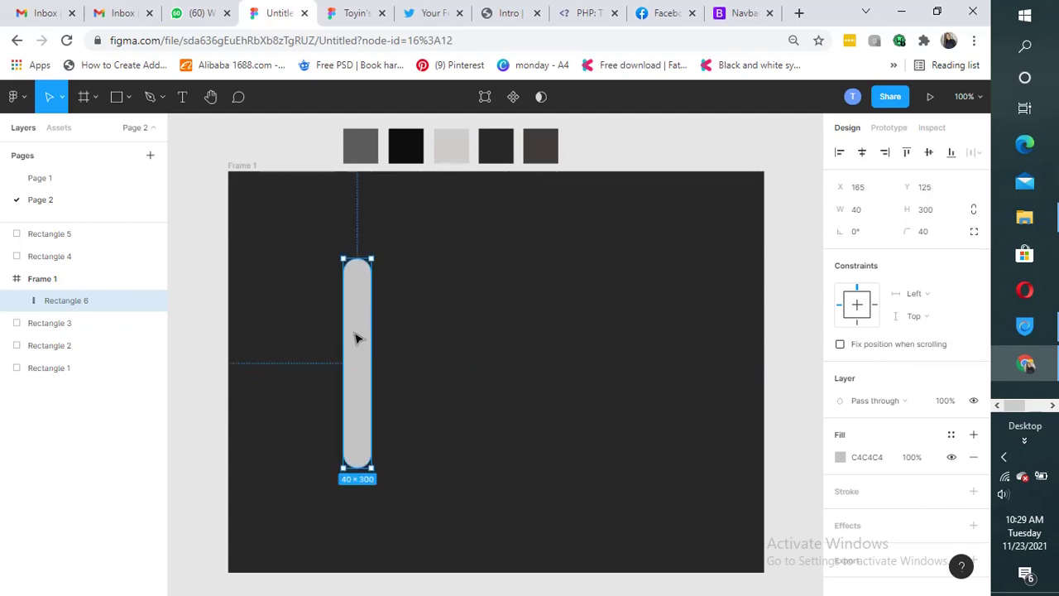
Set the rounded bar's fill colour to 282828, matching the frame background
{"action": "left_click", "coordinate": [844, 461]}
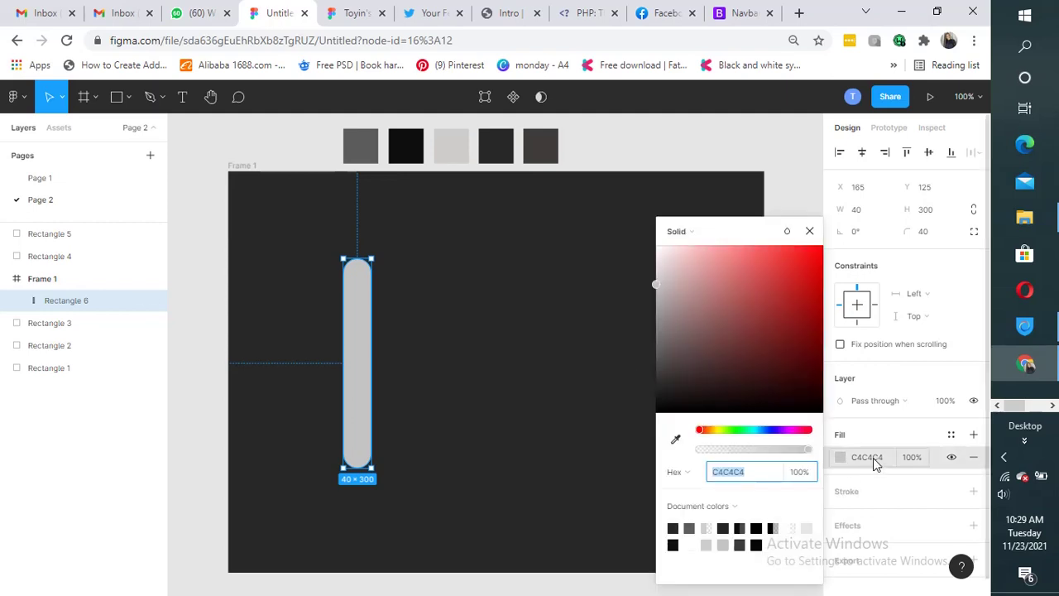
{"action": "left_click", "coordinate": [875, 460]}
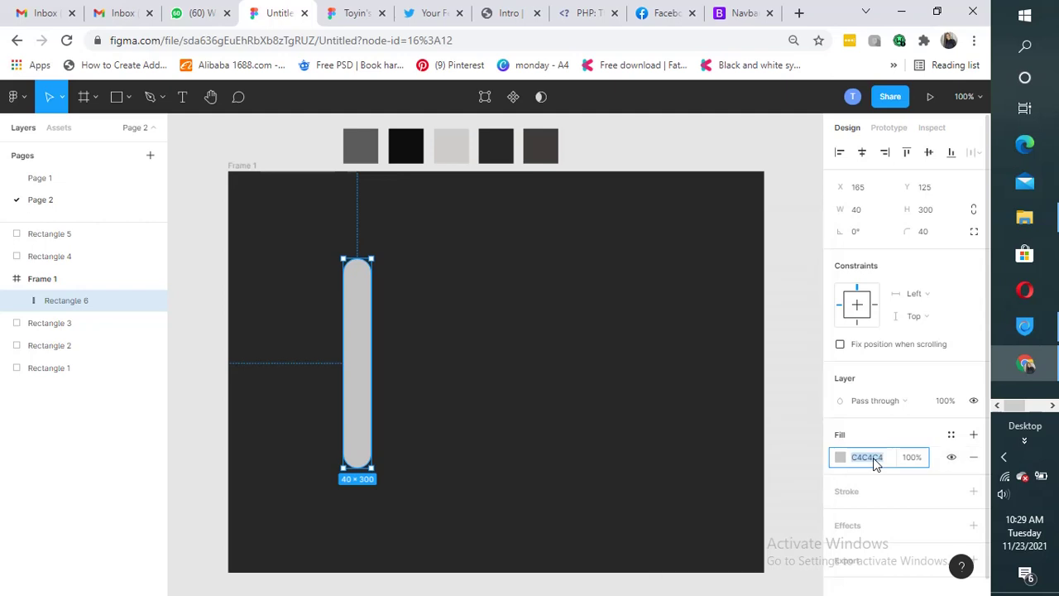
{"action": "type", "text": "282828"}
{"action": "left_click", "coordinate": [450, 362]}
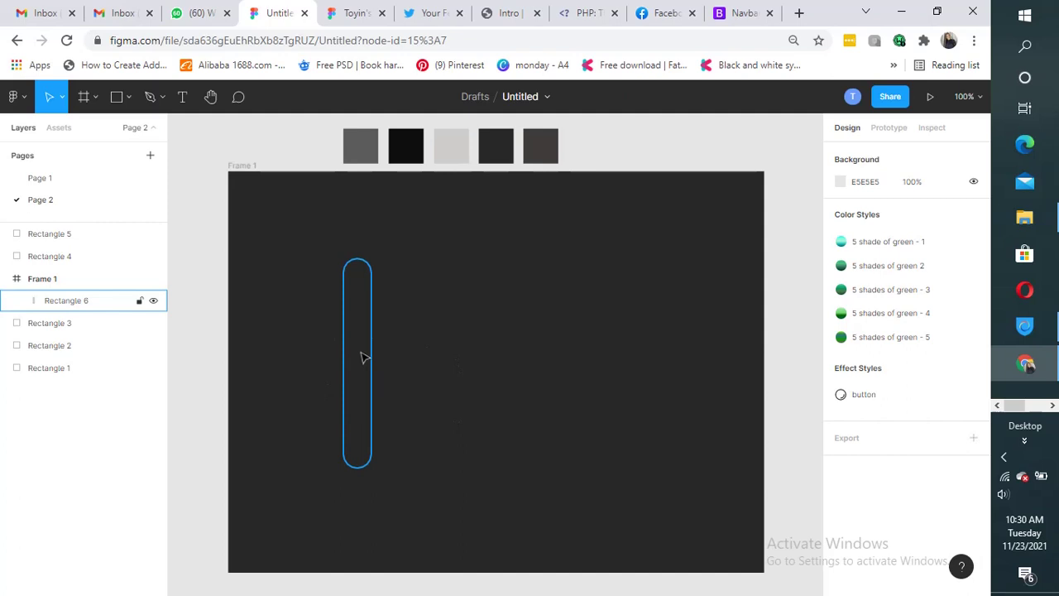
Add a drop shadow effect to the rounded bar
{"action": "left_click", "coordinate": [361, 358]}
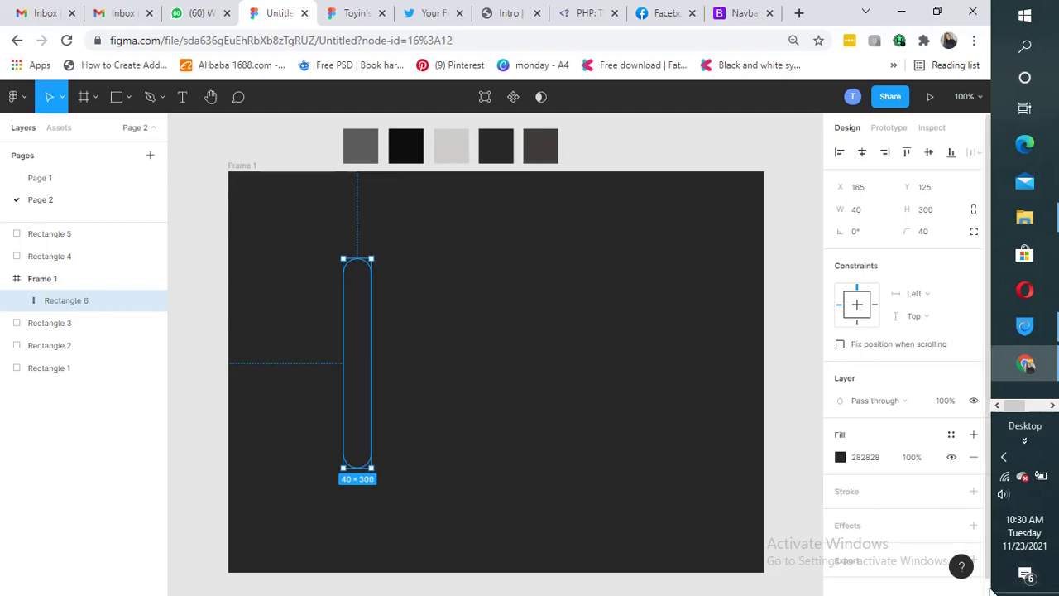
{"action": "scroll", "coordinate": [910, 530], "scroll_direction": "down", "scroll_amount": 1}
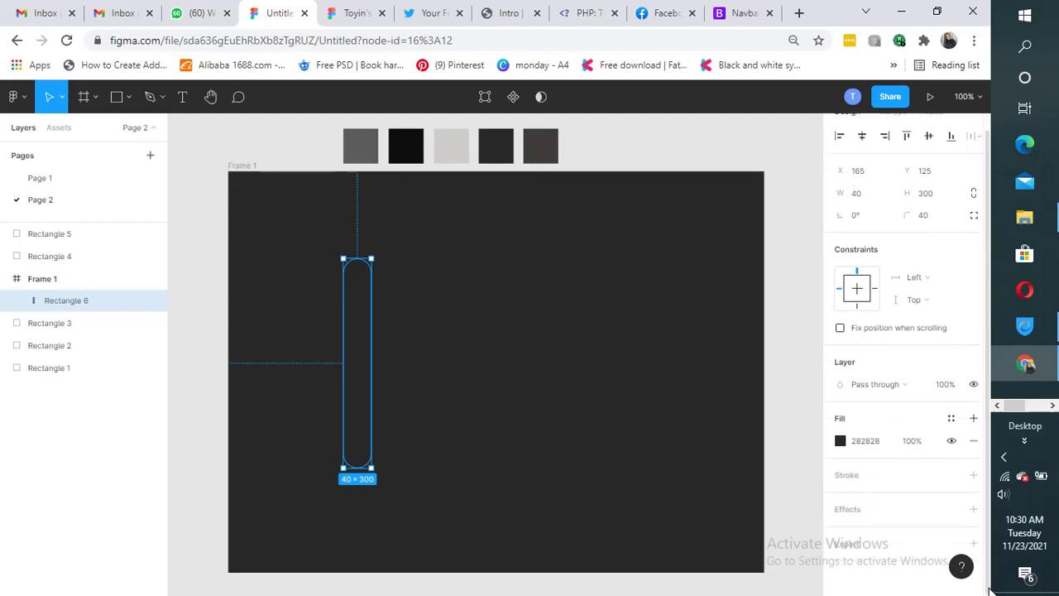
{"action": "left_click", "coordinate": [973, 509]}
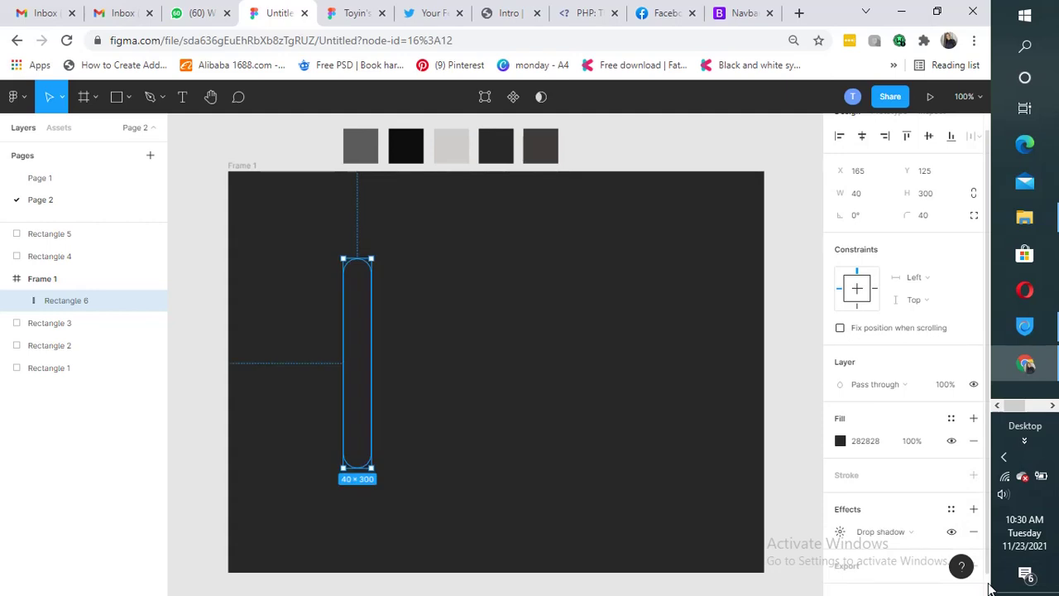
{"action": "left_click", "coordinate": [532, 422]}
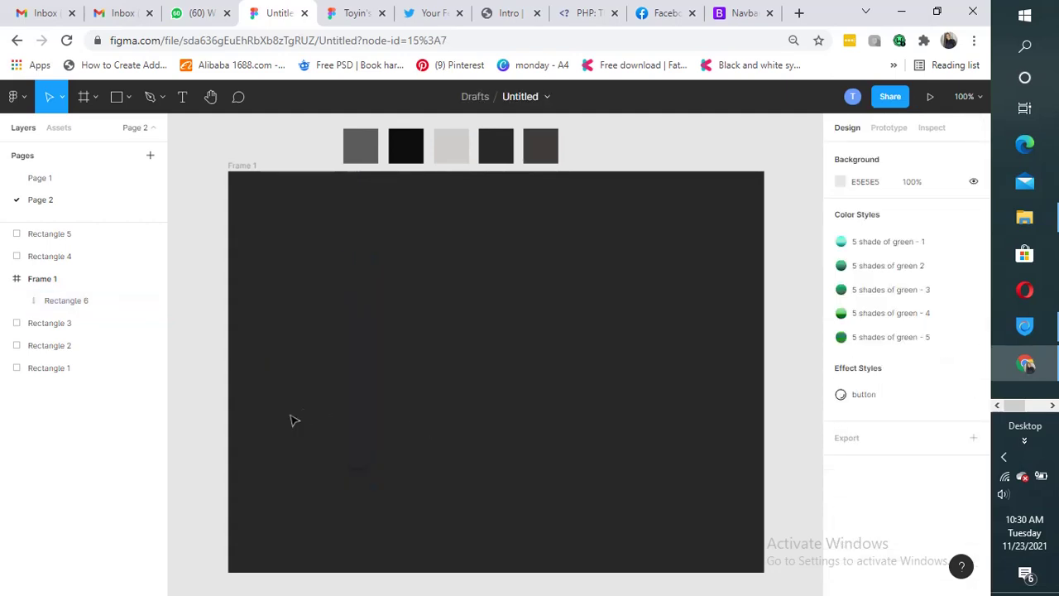
{"action": "left_click", "coordinate": [356, 413]}
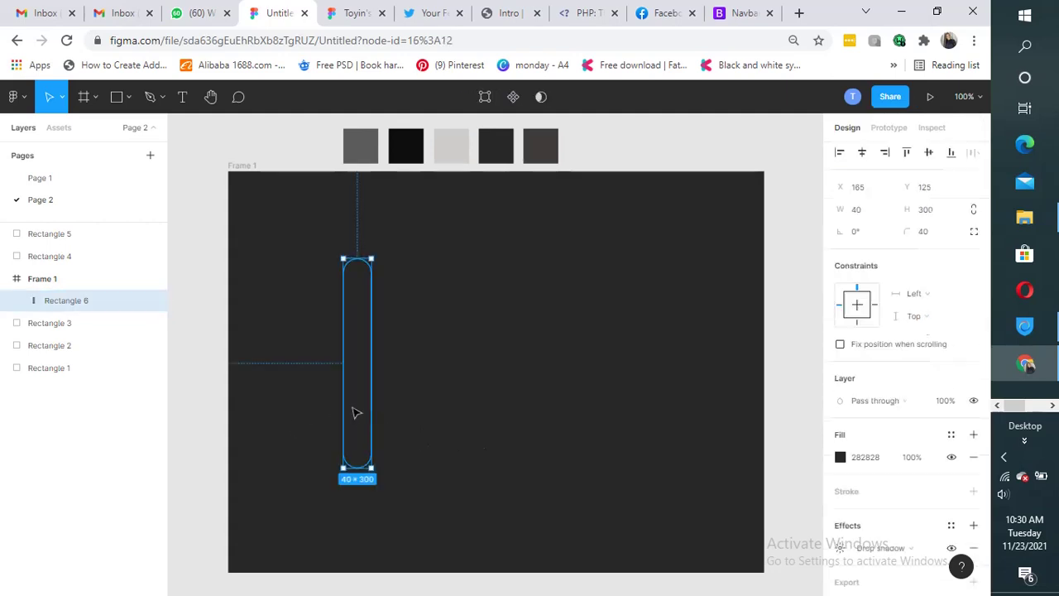
{"action": "left_click", "coordinate": [293, 397]}
Set the rounded bar's drop shadow to X -5, Y -5 and blur 5
{"action": "left_click", "coordinate": [373, 425]}
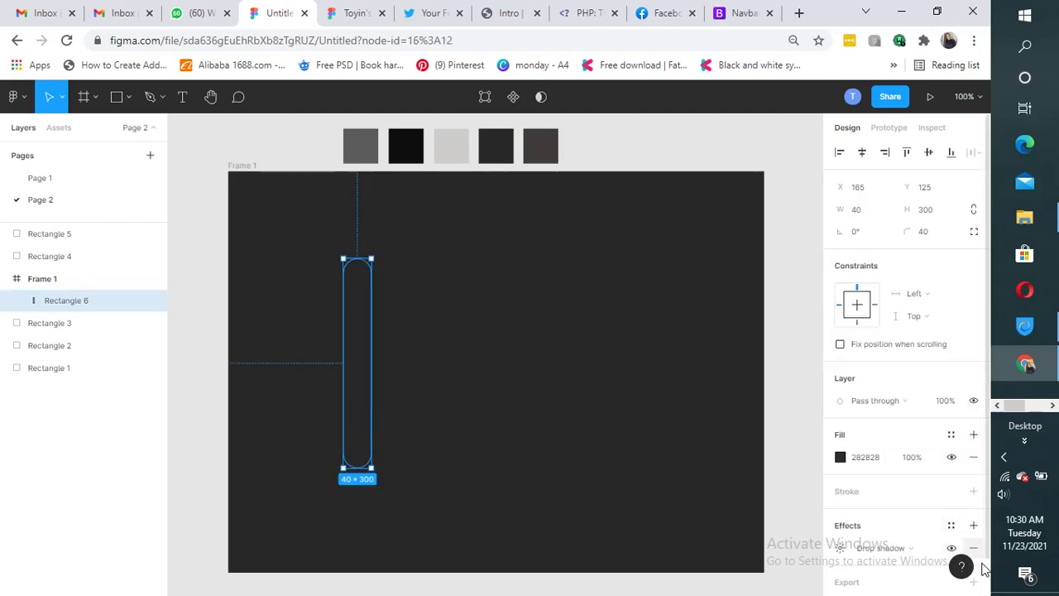
{"action": "scroll", "coordinate": [980, 568], "scroll_direction": "down", "scroll_amount": 1}
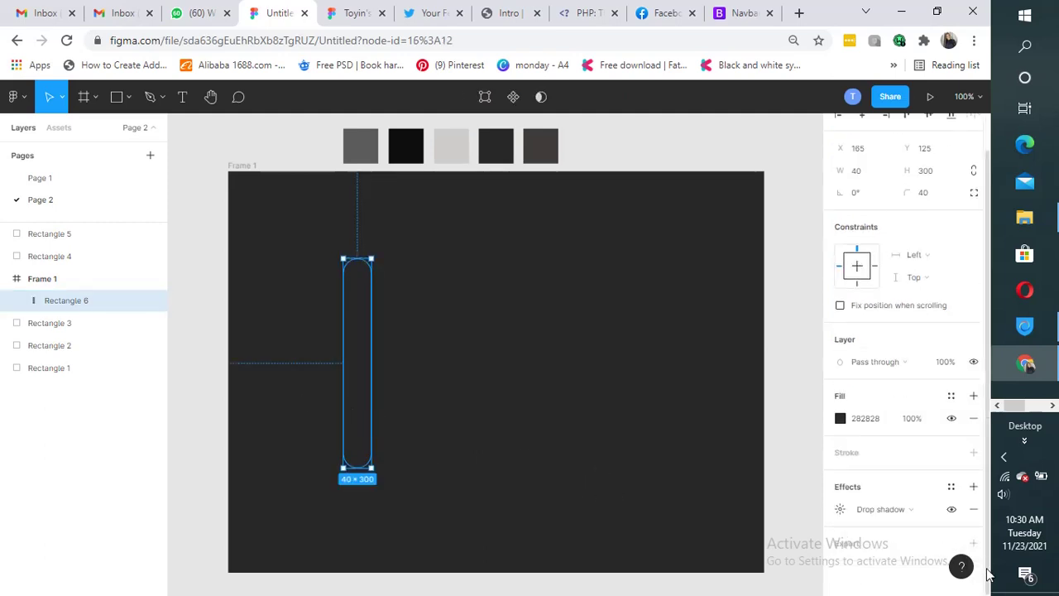
{"action": "left_click", "coordinate": [839, 516]}
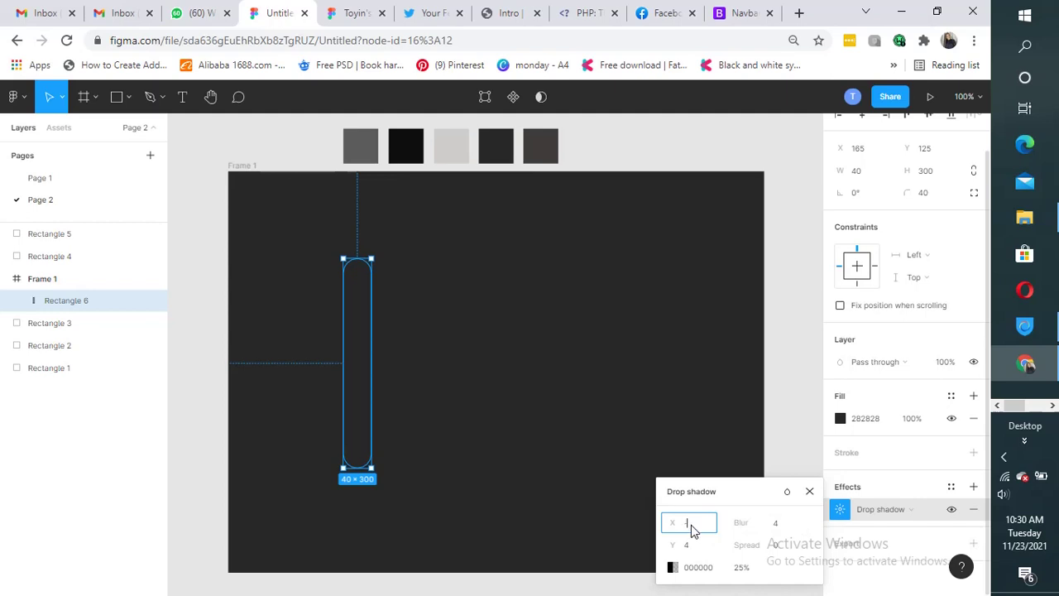
{"action": "type", "text": "-5"}
{"action": "left_click", "coordinate": [694, 549]}
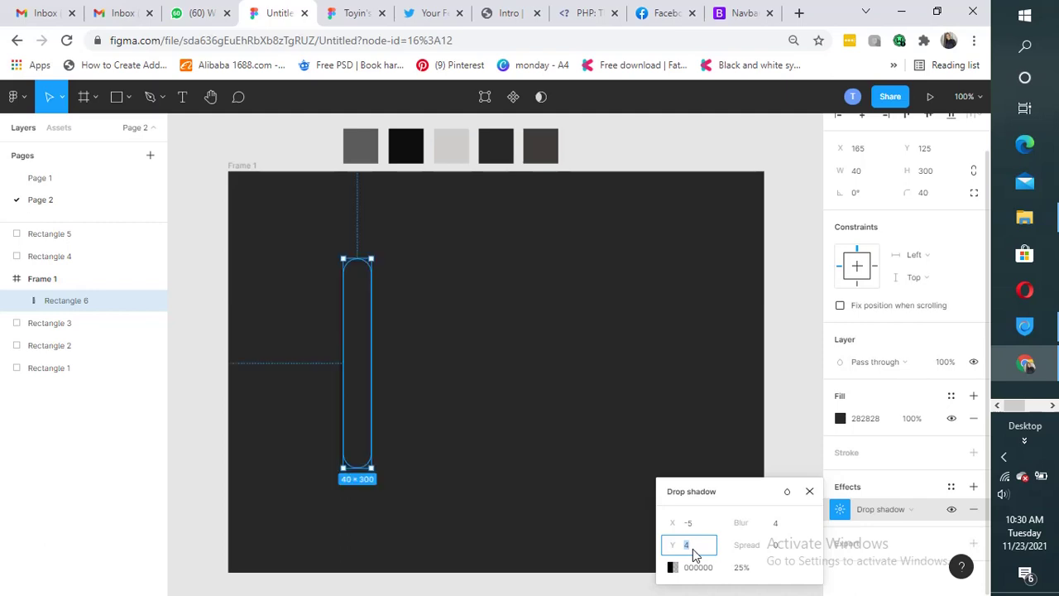
{"action": "type", "text": "-5"}
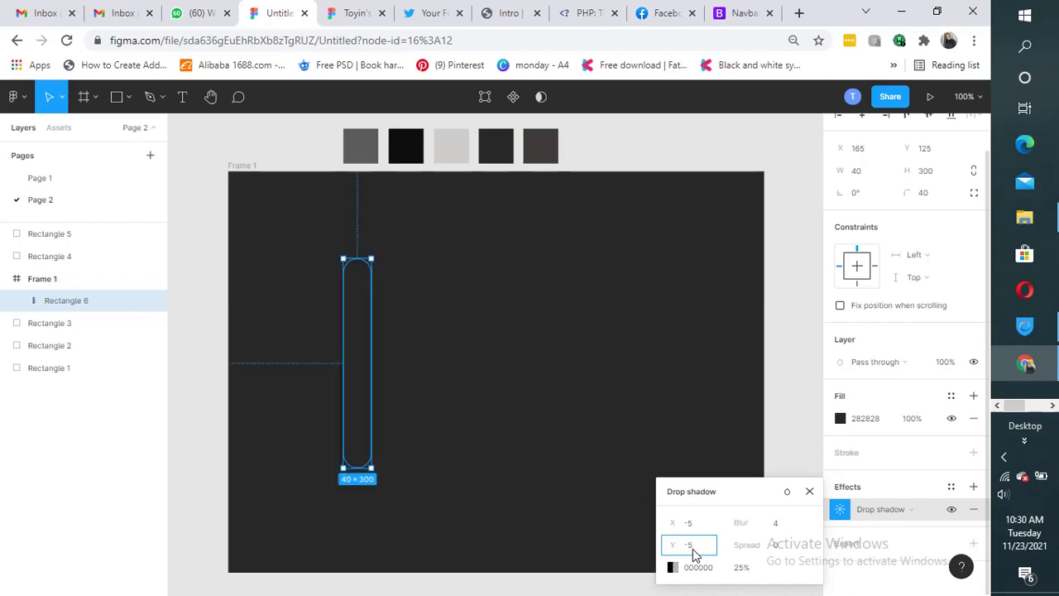
{"action": "left_click", "coordinate": [781, 526]}
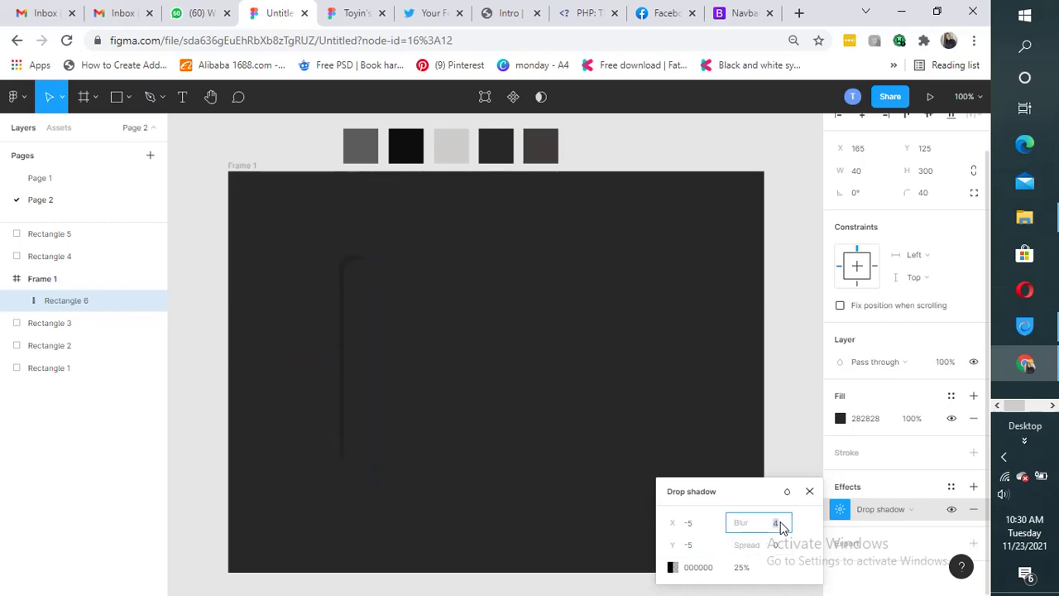
{"action": "type", "text": "5"}
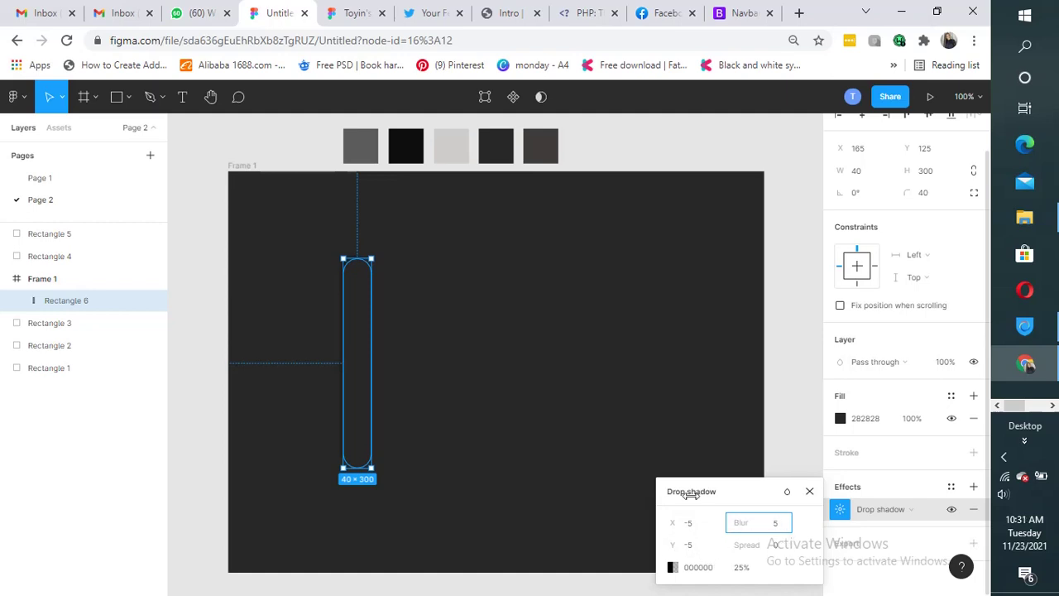
{"action": "left_click", "coordinate": [364, 356]}
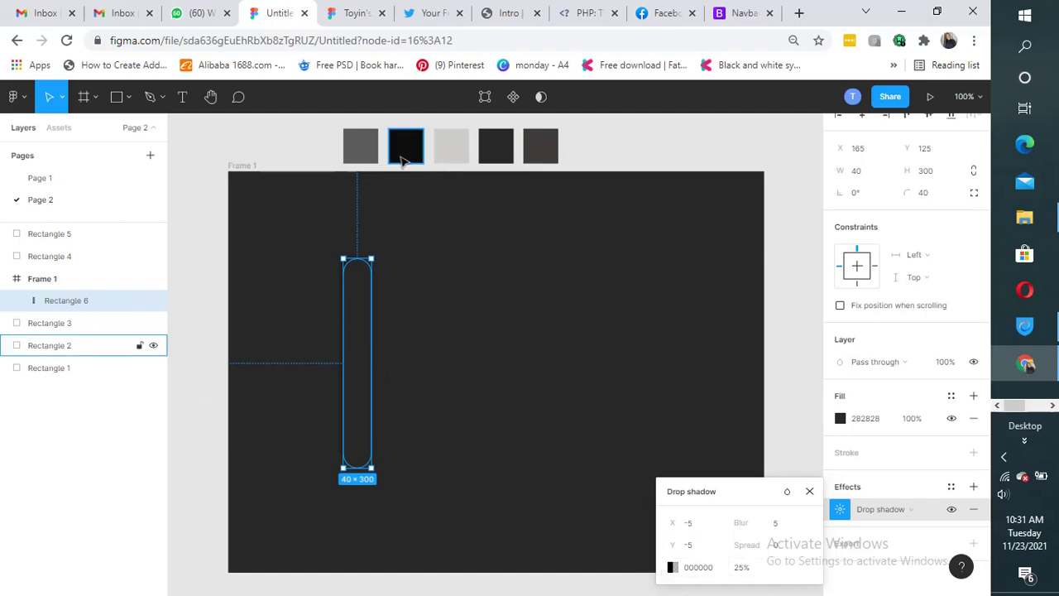
Set the rounded bar's drop shadow colour to 5C5C5C, matching the fill of the mid-grey swatch above the frame
{"action": "left_click", "coordinate": [361, 157]}
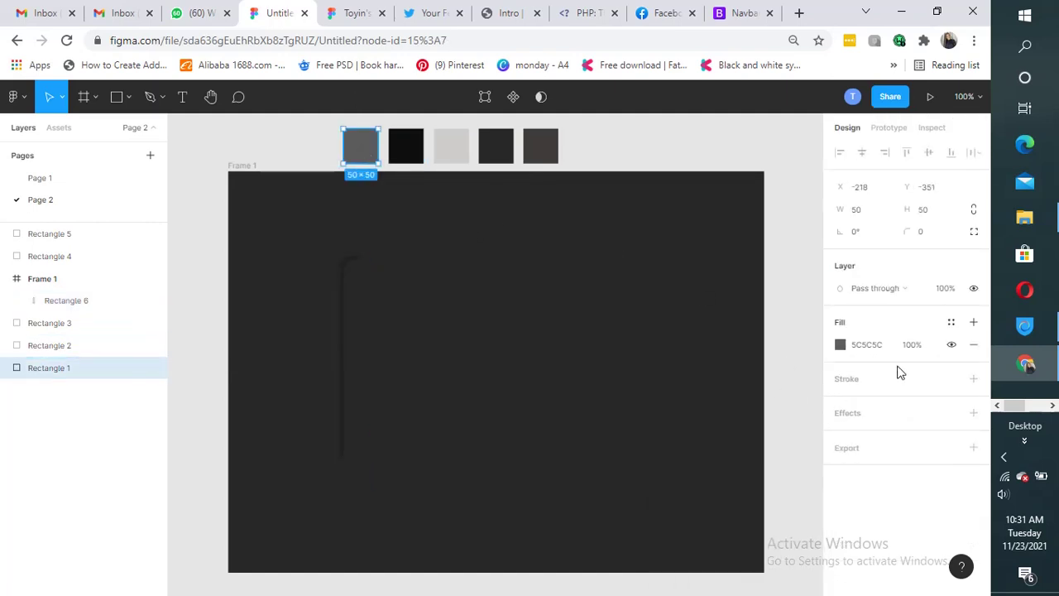
{"action": "left_click", "coordinate": [870, 348]}
{"action": "left_click", "coordinate": [862, 351]}
{"action": "left_click", "coordinate": [841, 347]}
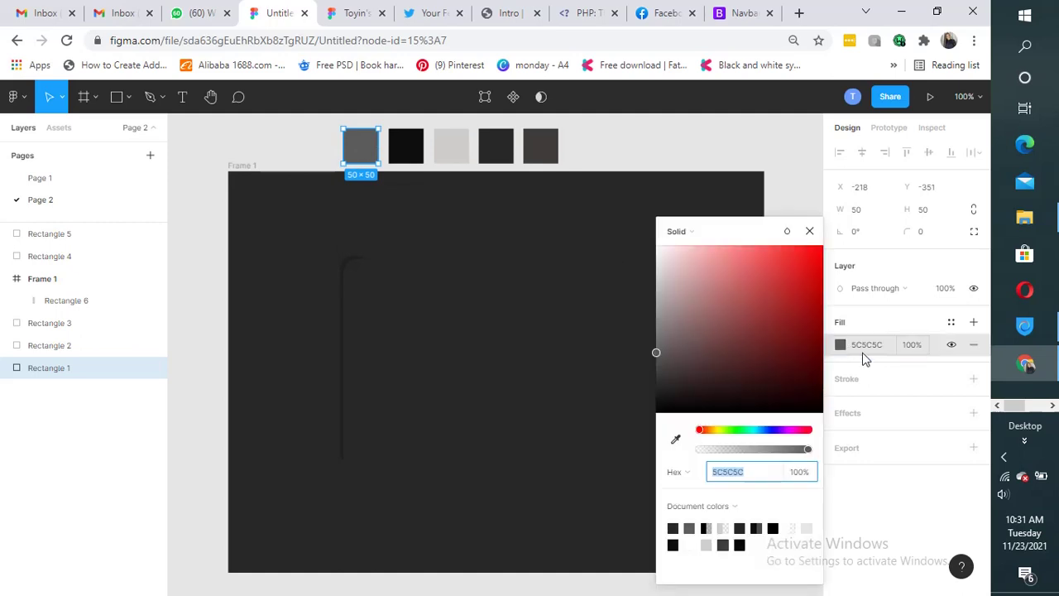
{"action": "left_click", "coordinate": [466, 369]}
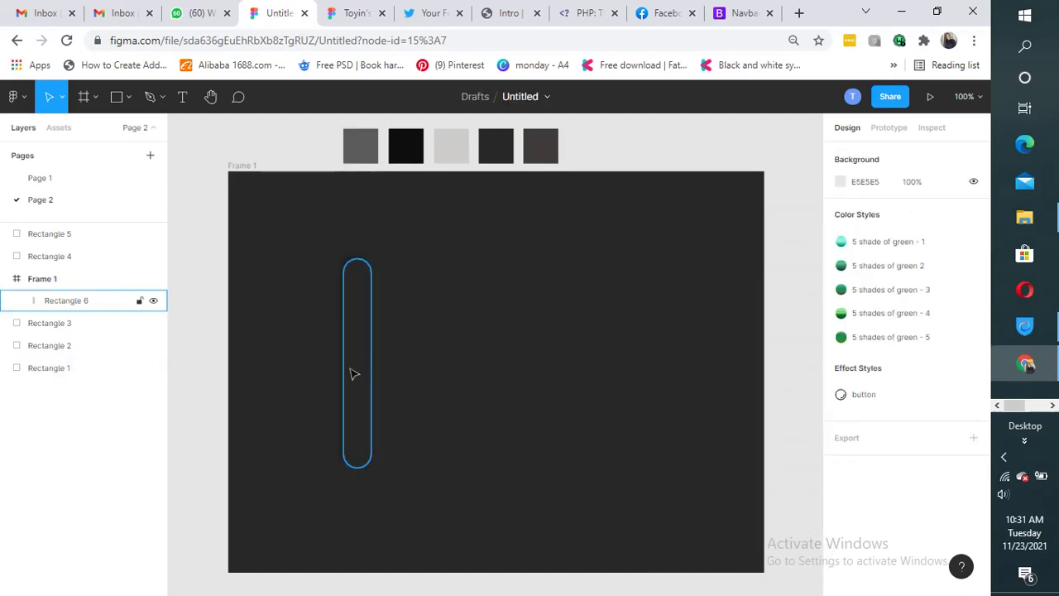
{"action": "left_click", "coordinate": [352, 372]}
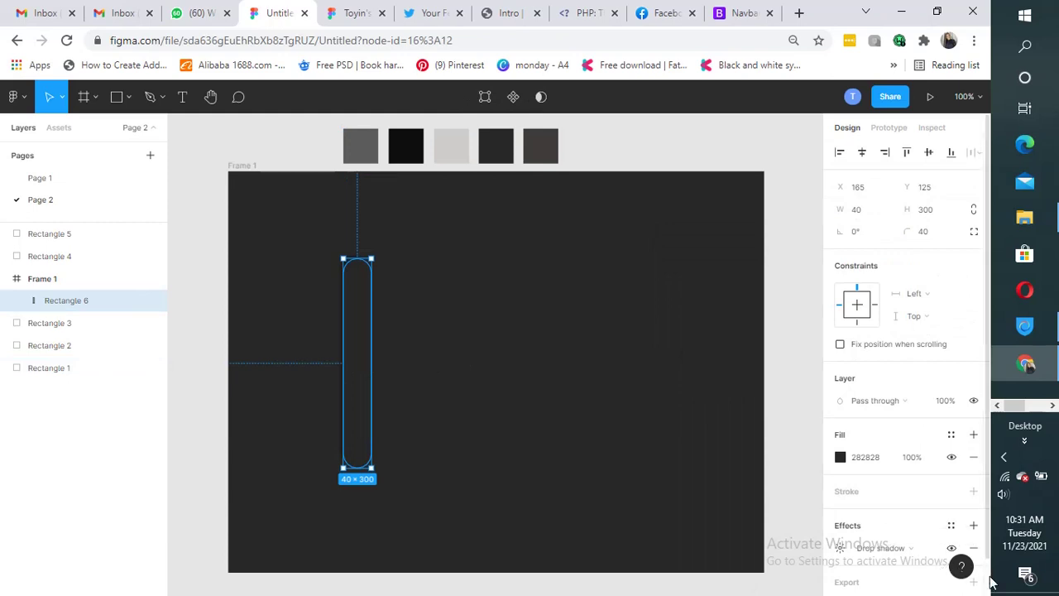
{"action": "scroll", "coordinate": [959, 567], "scroll_direction": "down", "scroll_amount": 1}
{"action": "left_click", "coordinate": [839, 511]}
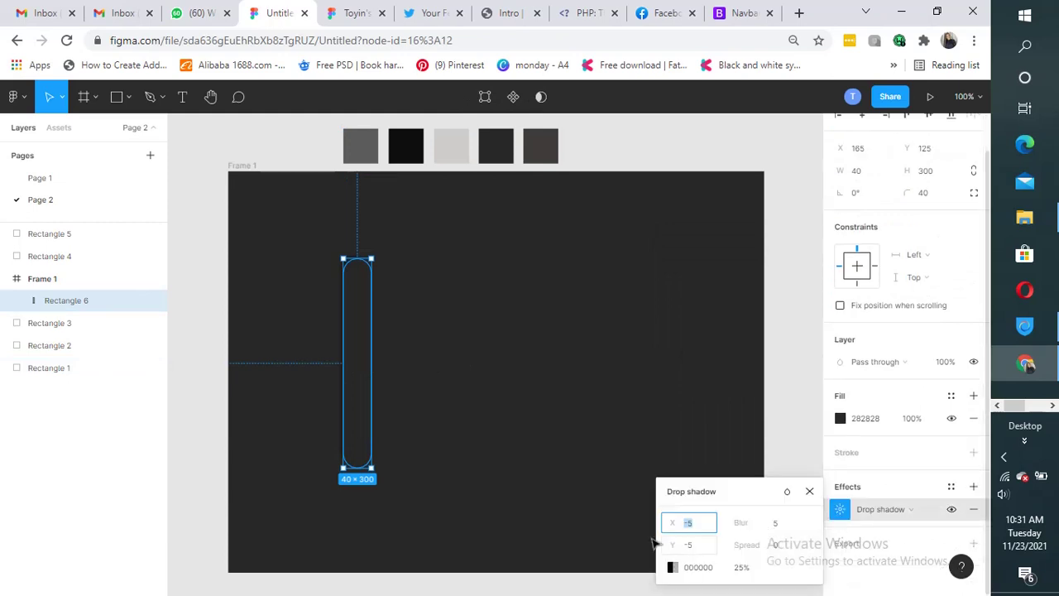
{"action": "left_click", "coordinate": [695, 571]}
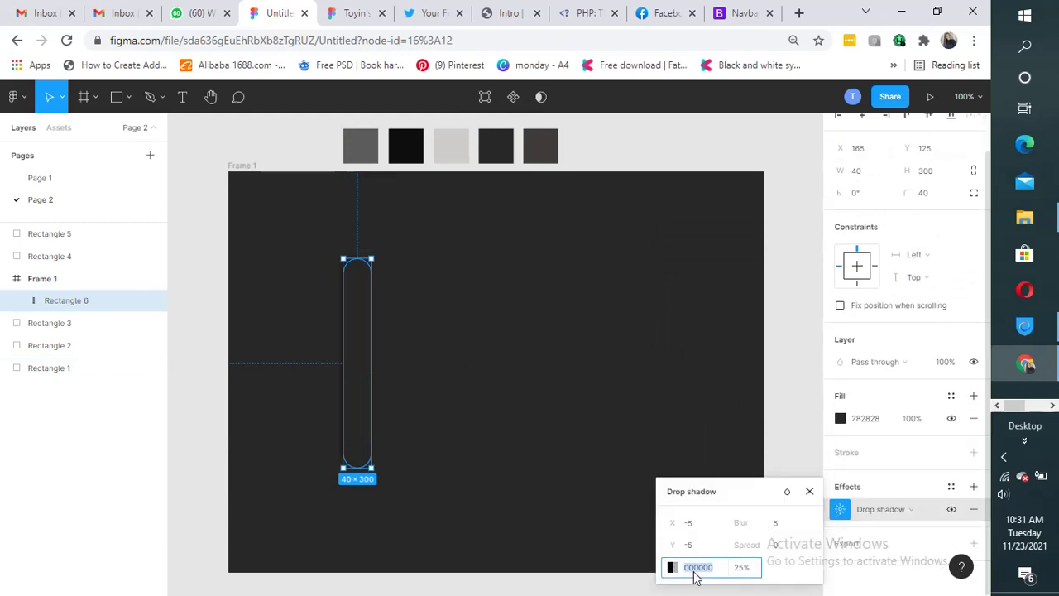
{"action": "type", "text": "5c5c5c"}
Set the opacity of the rounded bar's 5C5C5C drop shadow to 100%
{"action": "left_click", "coordinate": [741, 568]}
{"action": "type", "text": "100"}
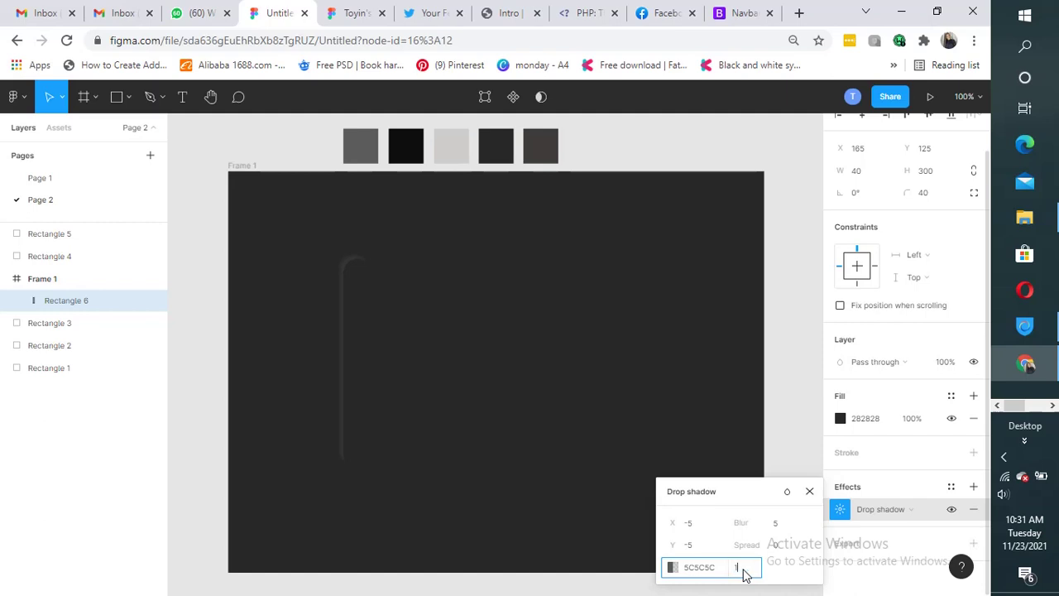
{"action": "left_click", "coordinate": [539, 416]}
Add a second drop shadow to the rounded bar with X 10, Y 10 and blur 10
{"action": "left_click", "coordinate": [350, 384]}
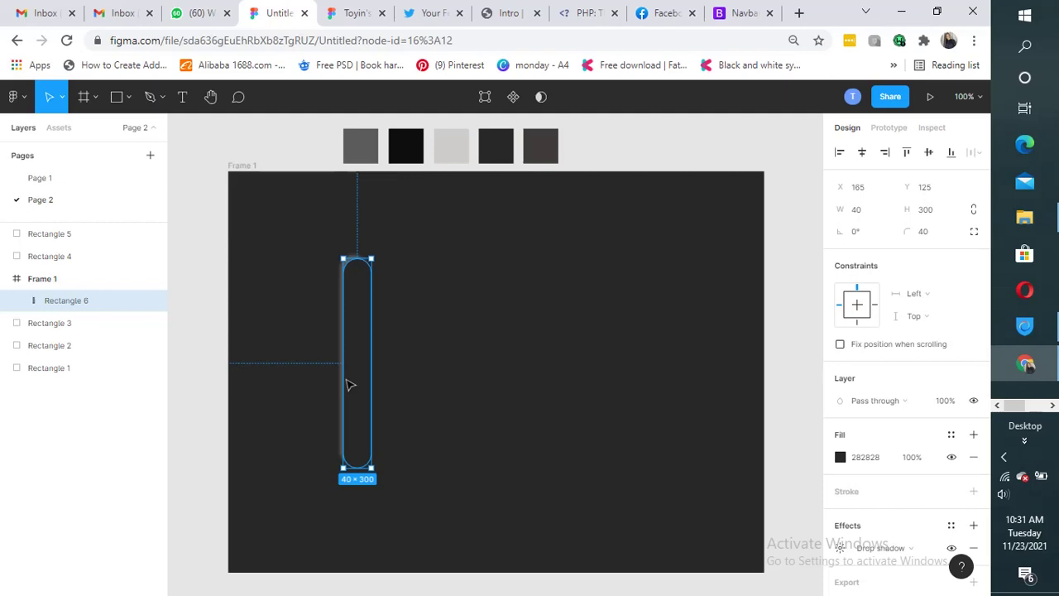
{"action": "scroll", "coordinate": [988, 584], "scroll_direction": "down", "scroll_amount": 1}
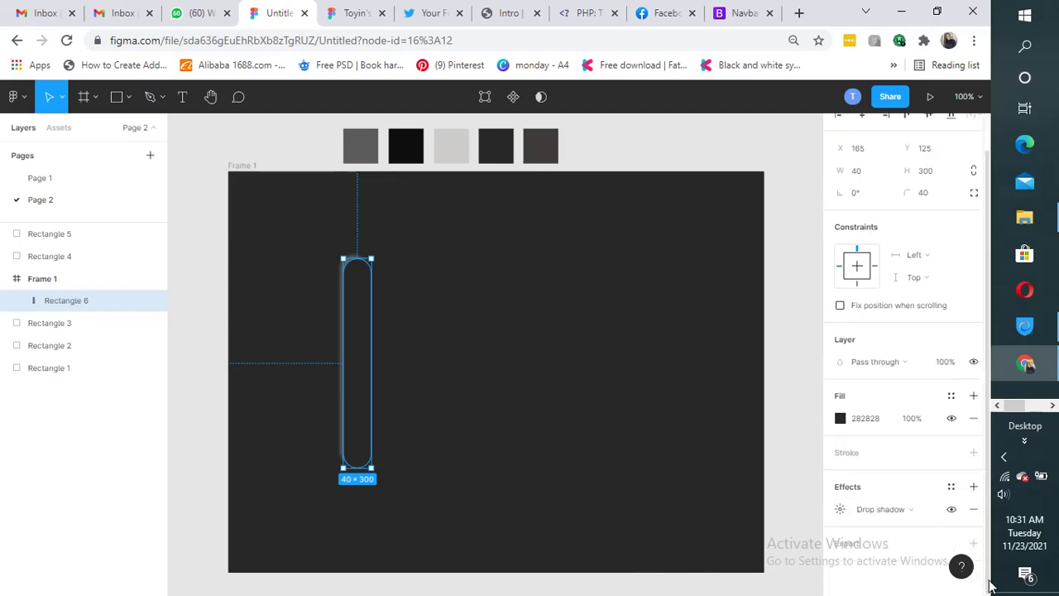
{"action": "left_click", "coordinate": [974, 488]}
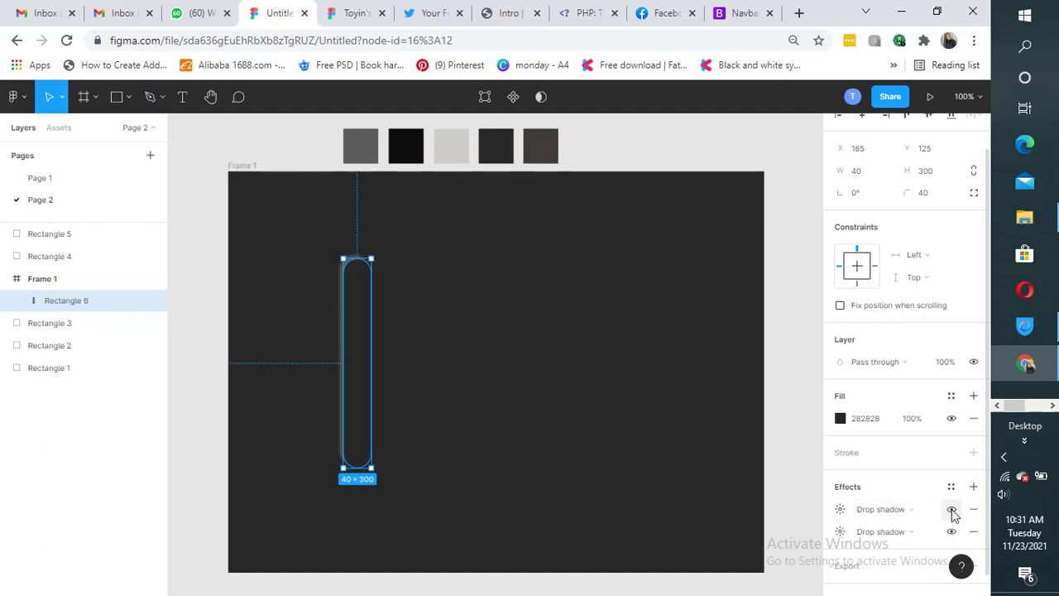
{"action": "left_click", "coordinate": [840, 510]}
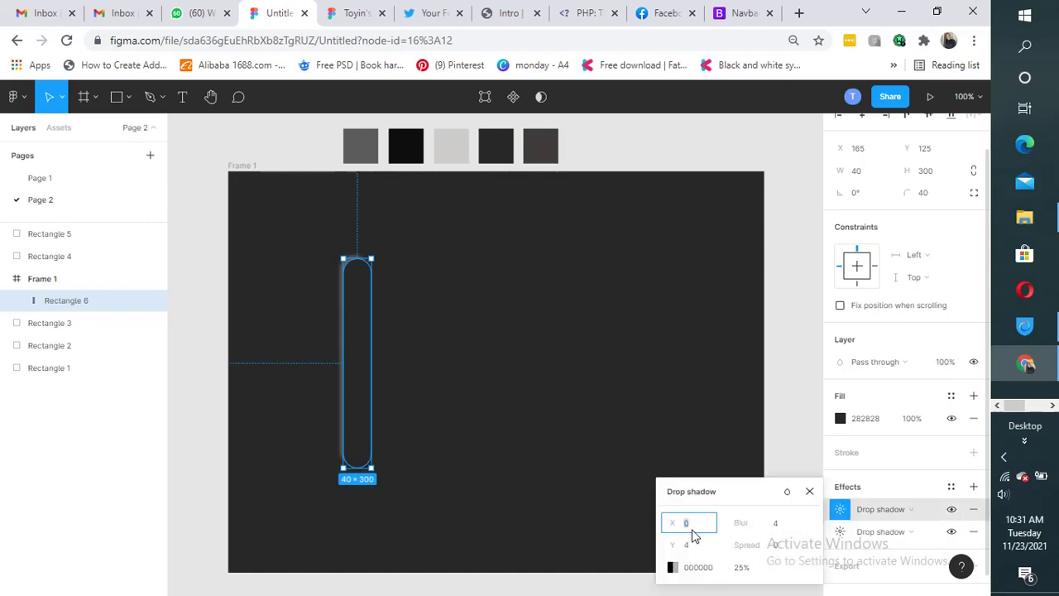
{"action": "type", "text": "10"}
{"action": "key", "text": "Tab"}
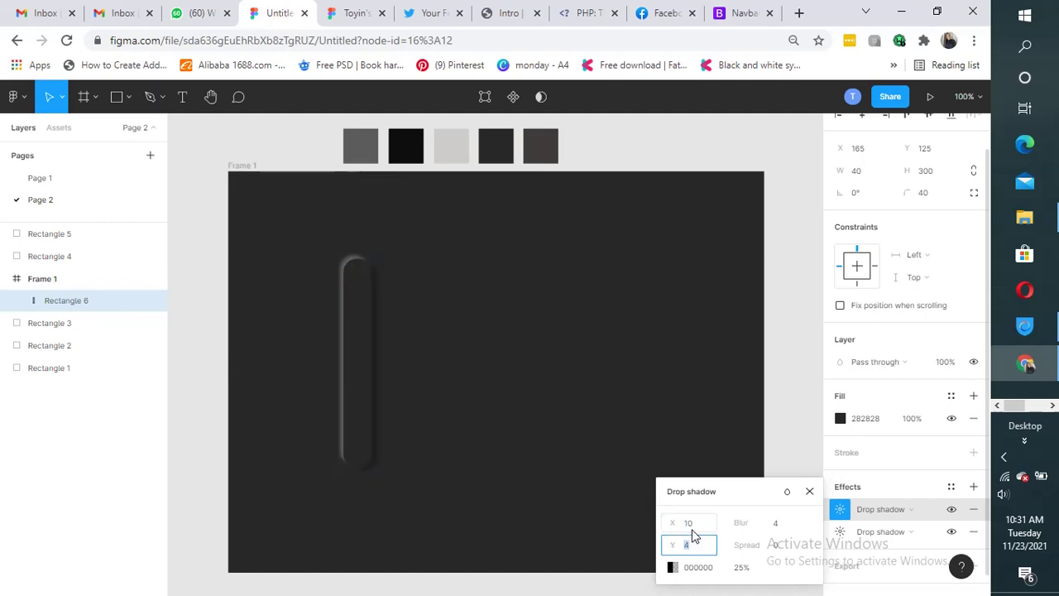
{"action": "type", "text": "10"}
{"action": "key", "text": "Tab"}
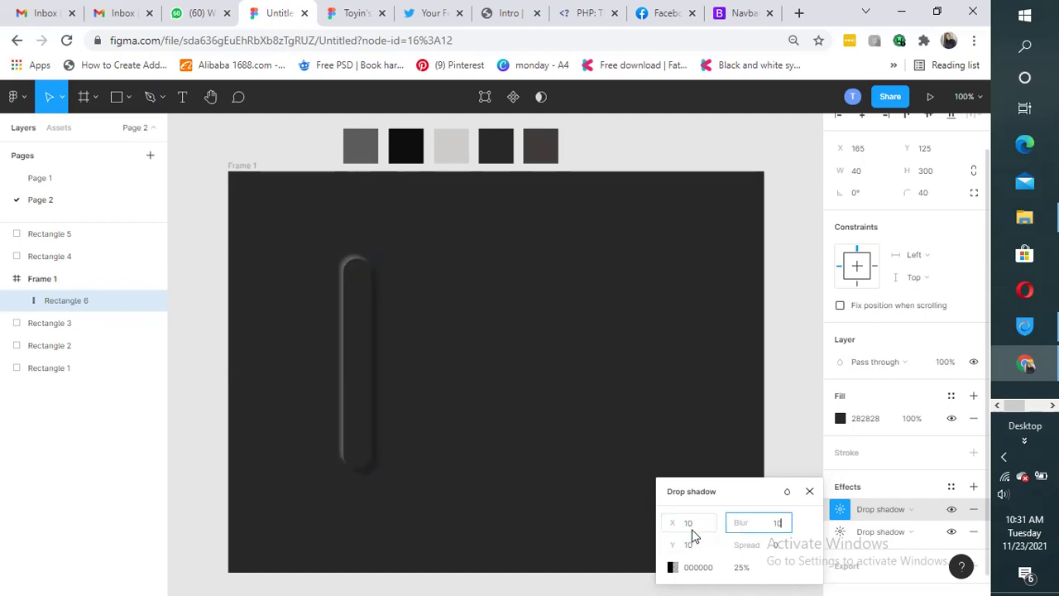
{"action": "key", "text": "Return"}
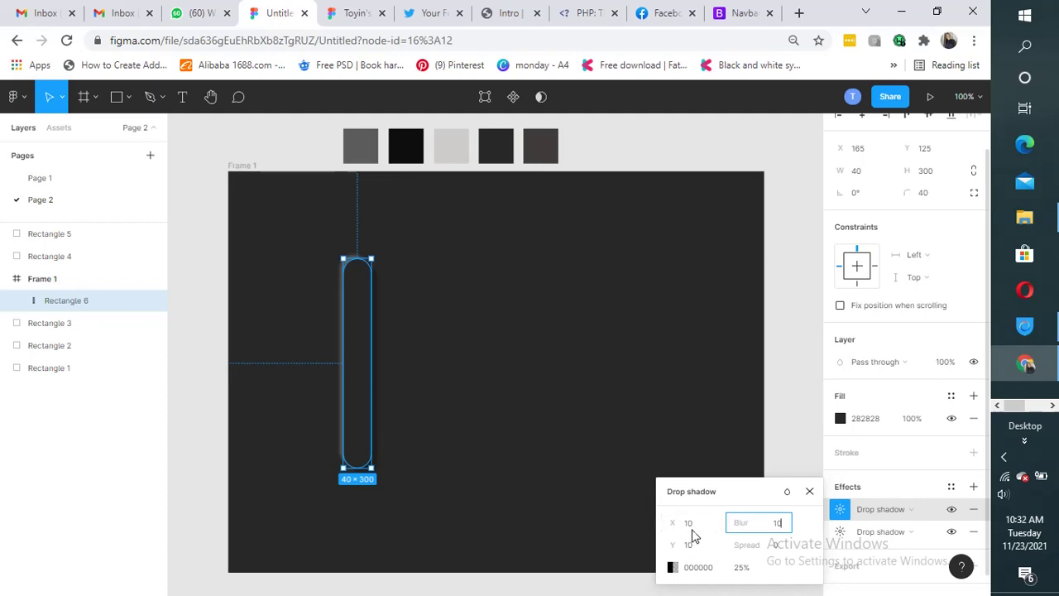
{"action": "left_click", "coordinate": [463, 483]}
Set the second drop shadow's colour to 0E0E0E, matching the fill of the near-black swatch above the frame
{"action": "left_click", "coordinate": [372, 419]}
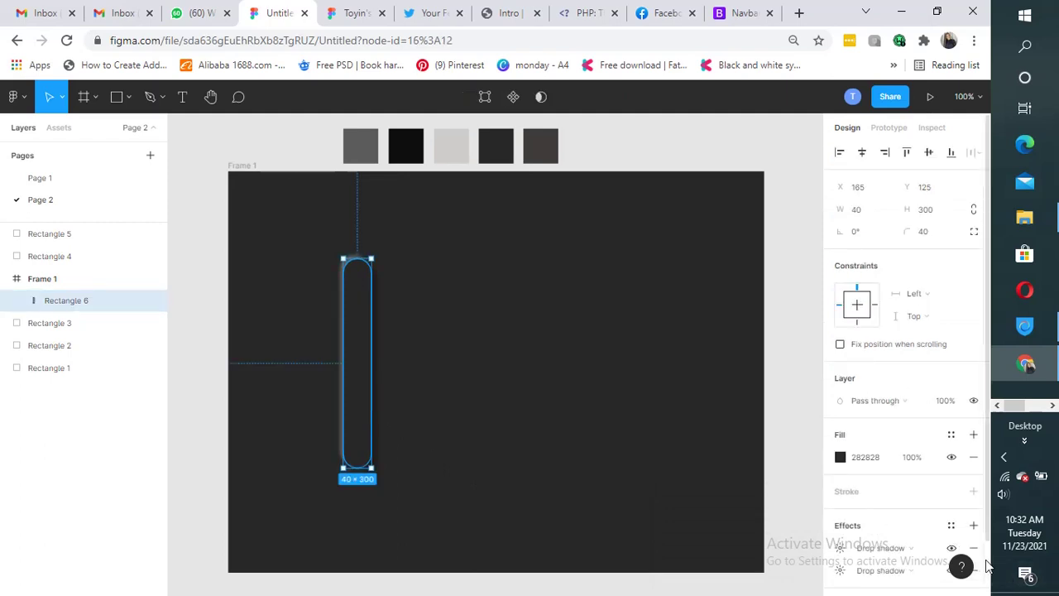
{"action": "scroll", "coordinate": [974, 562], "scroll_direction": "down", "scroll_amount": 1}
{"action": "left_click", "coordinate": [840, 489]}
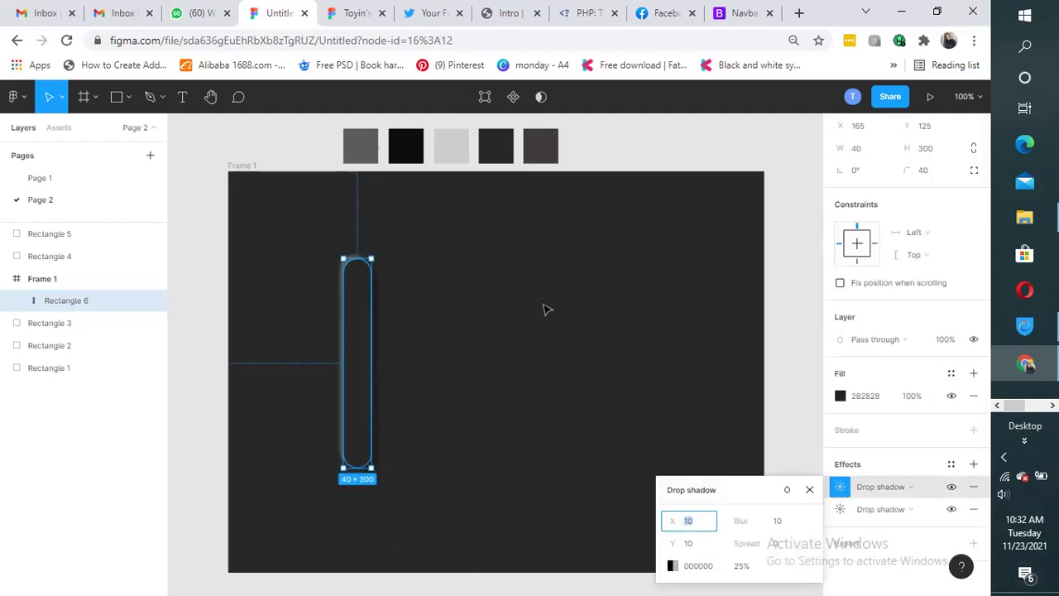
{"action": "left_click", "coordinate": [415, 156]}
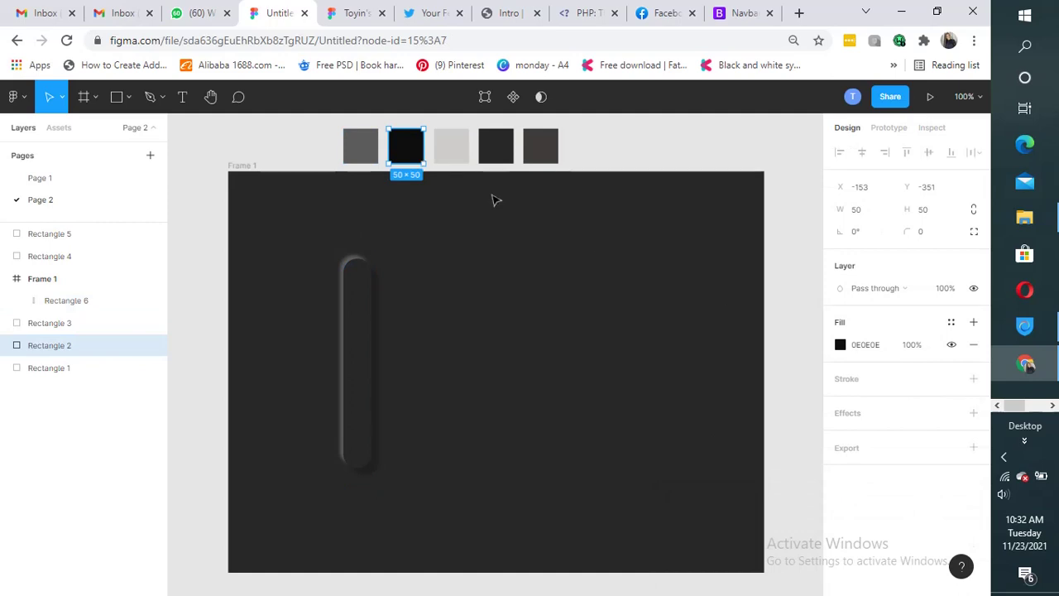
{"action": "left_click", "coordinate": [876, 348]}
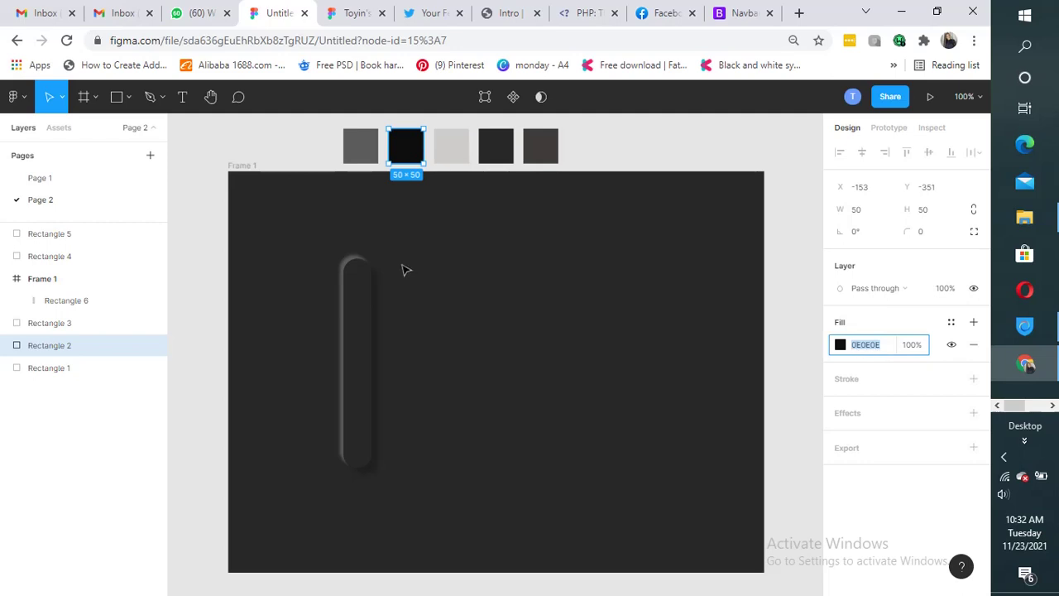
{"action": "left_click", "coordinate": [369, 354]}
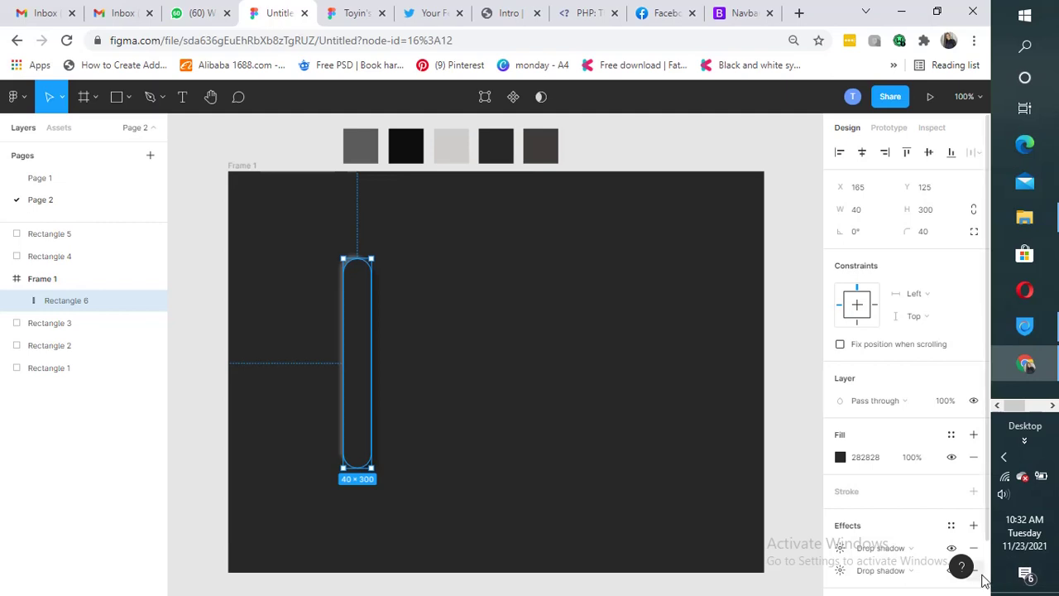
{"action": "scroll", "coordinate": [915, 539], "scroll_direction": "down", "scroll_amount": 2}
{"action": "left_click", "coordinate": [840, 488]}
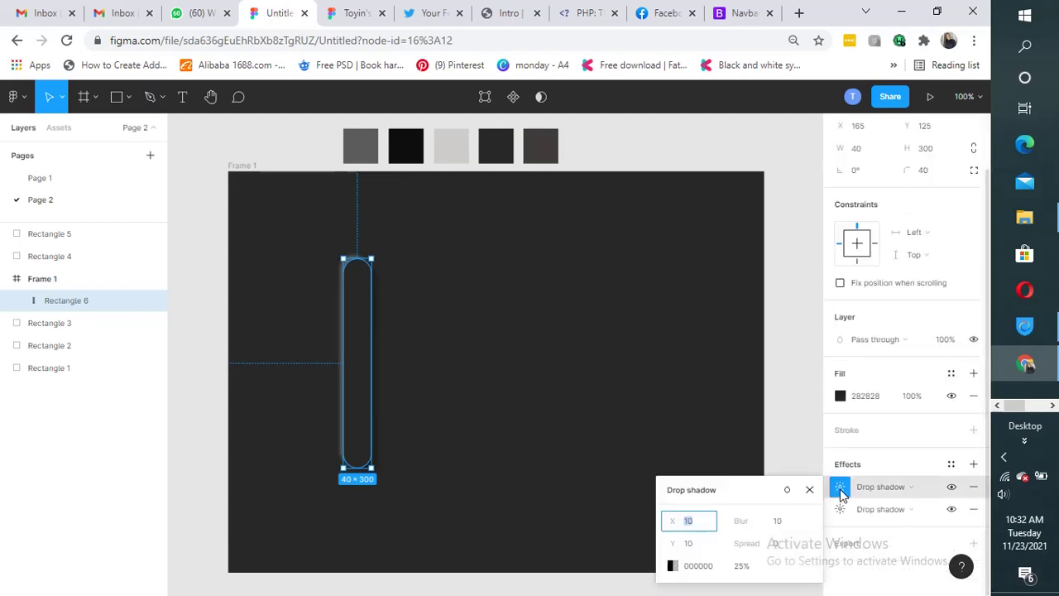
{"action": "left_click", "coordinate": [694, 567]}
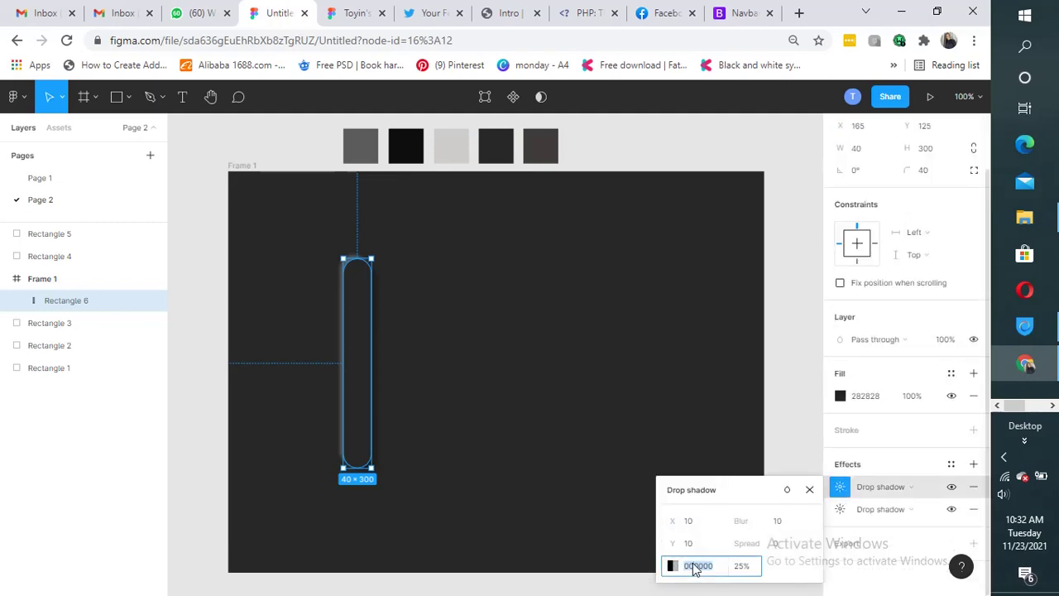
{"action": "type", "text": "0E0E0E"}
Raise the opacity of the rounded bar's 0E0E0E drop shadow to 100%
{"action": "left_click", "coordinate": [742, 571]}
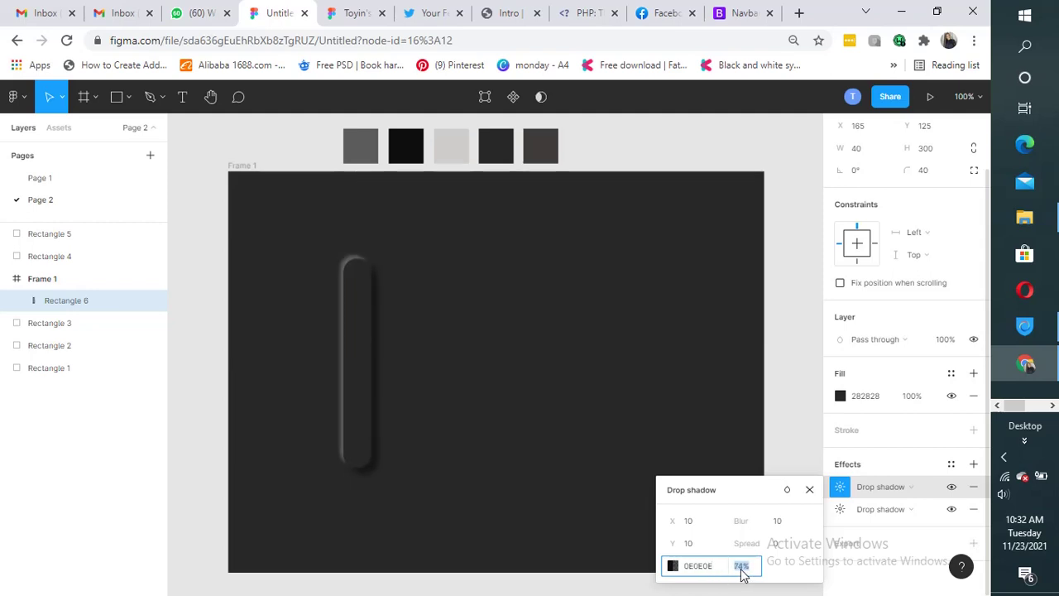
{"action": "key", "text": "shift+Up"}
{"action": "key", "text": "shift+Up"}
{"action": "key", "text": "shift+Up"}
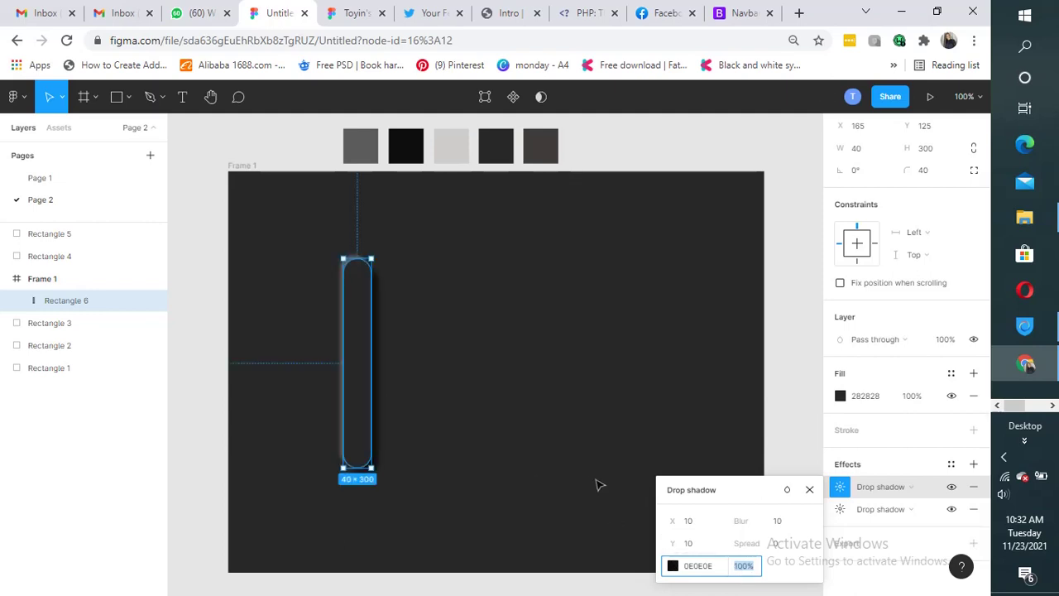
{"action": "left_click", "coordinate": [598, 485]}
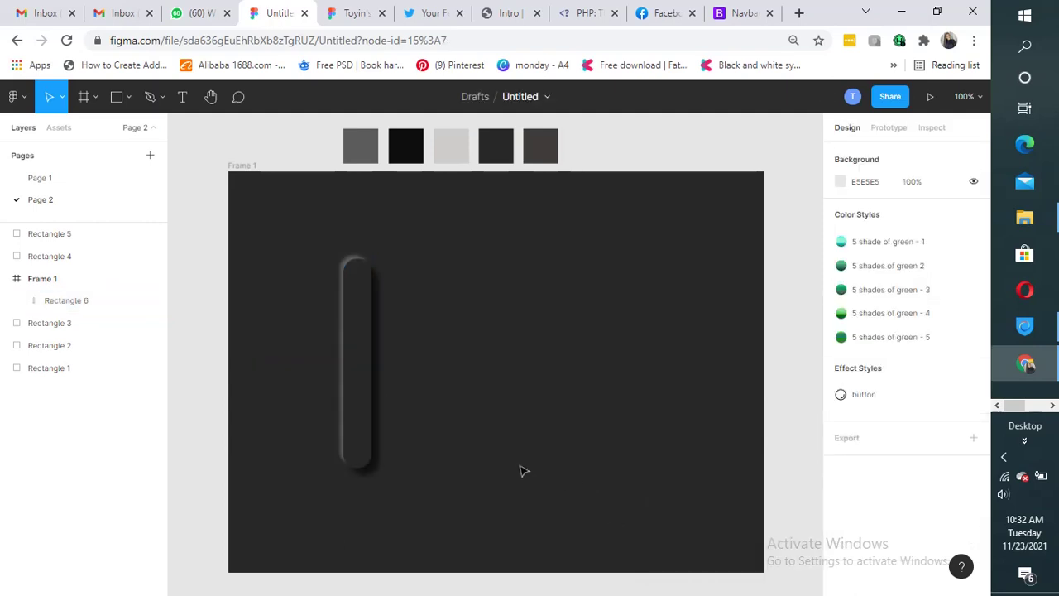
Move the rounded bar to about X 177, Y 127 and change both of its drop shadows to inner shadows
{"action": "left_click", "coordinate": [355, 376]}
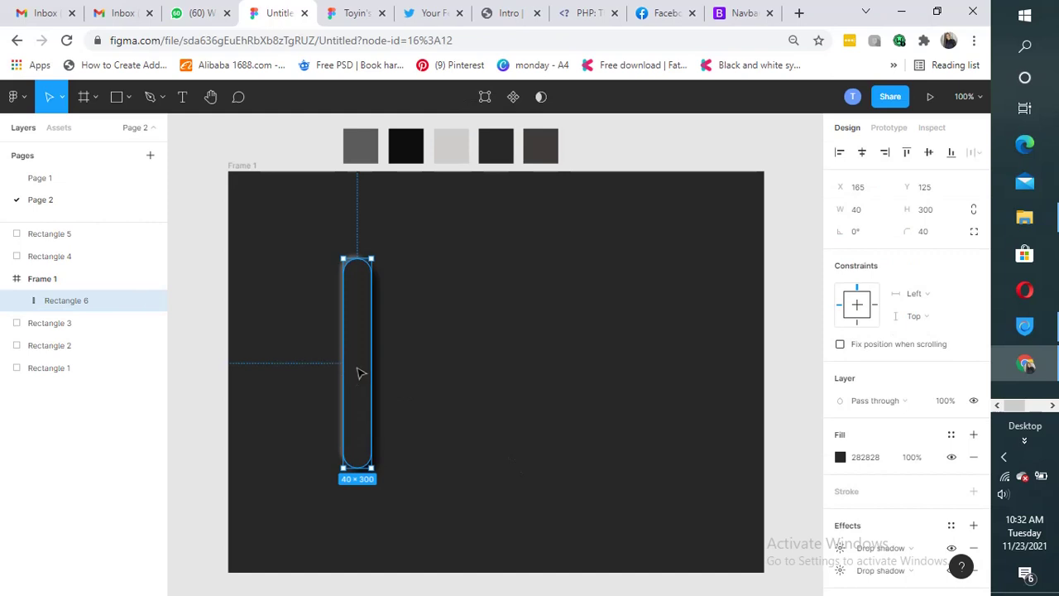
{"action": "left_click_drag", "start_coordinate": [360, 373], "coordinate": [370, 375]}
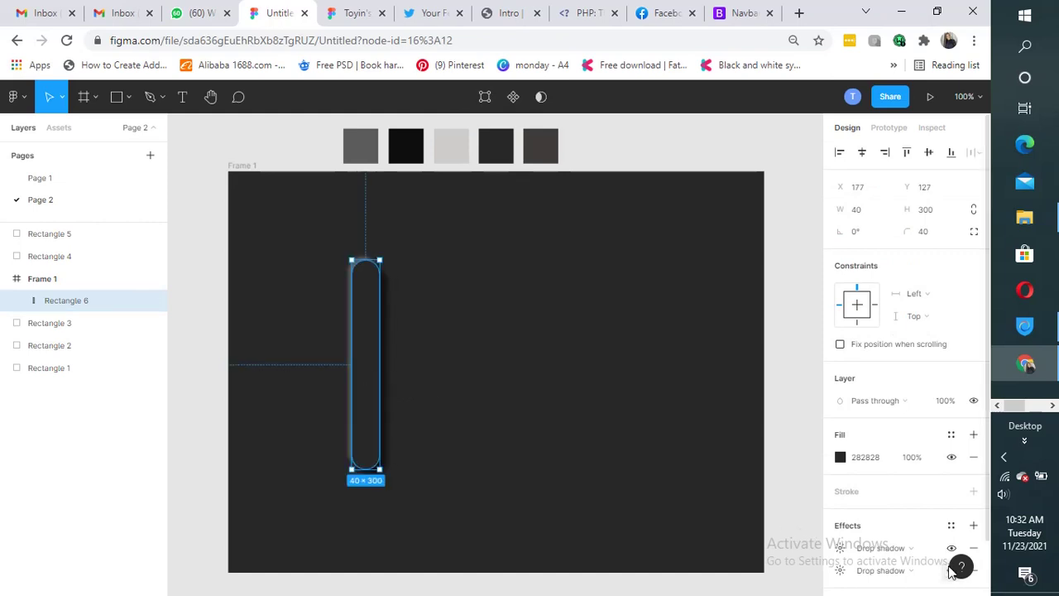
{"action": "scroll", "coordinate": [956, 570], "scroll_direction": "down", "scroll_amount": 1}
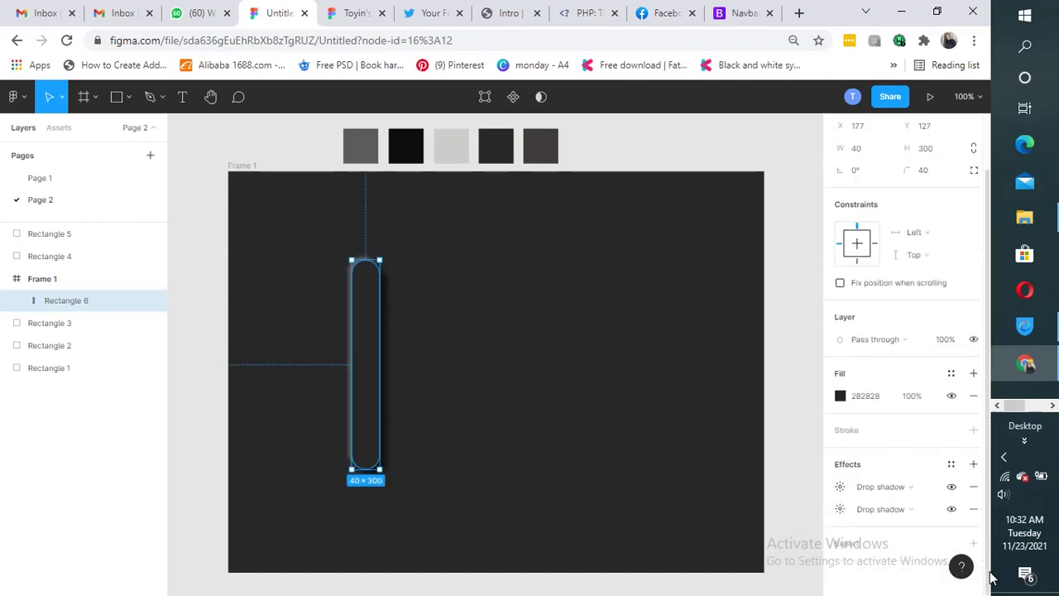
{"action": "left_click", "coordinate": [909, 510]}
{"action": "left_click", "coordinate": [902, 491]}
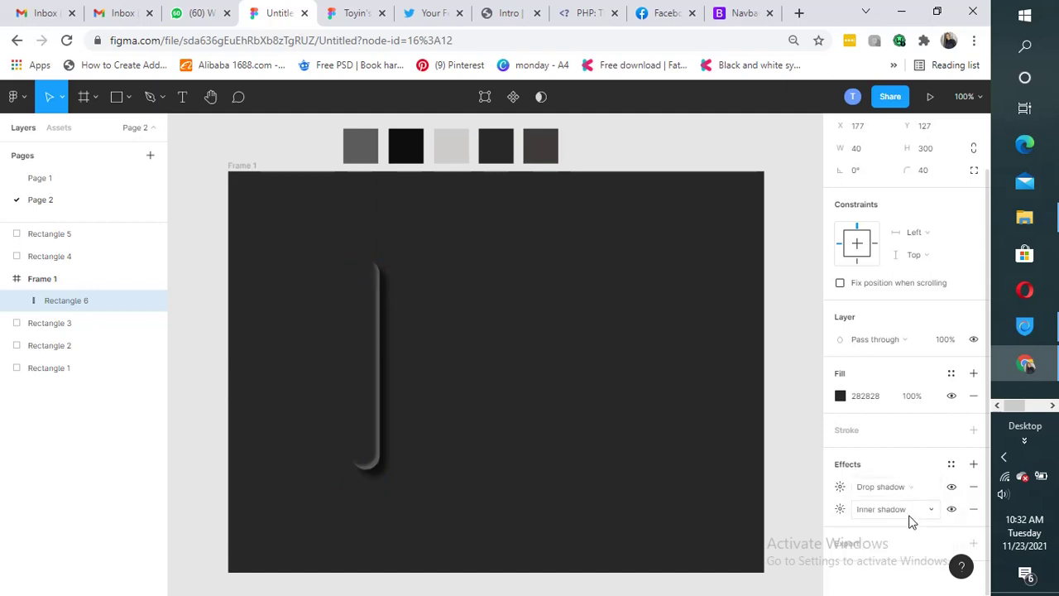
{"action": "left_click", "coordinate": [891, 487]}
{"action": "left_click", "coordinate": [886, 472]}
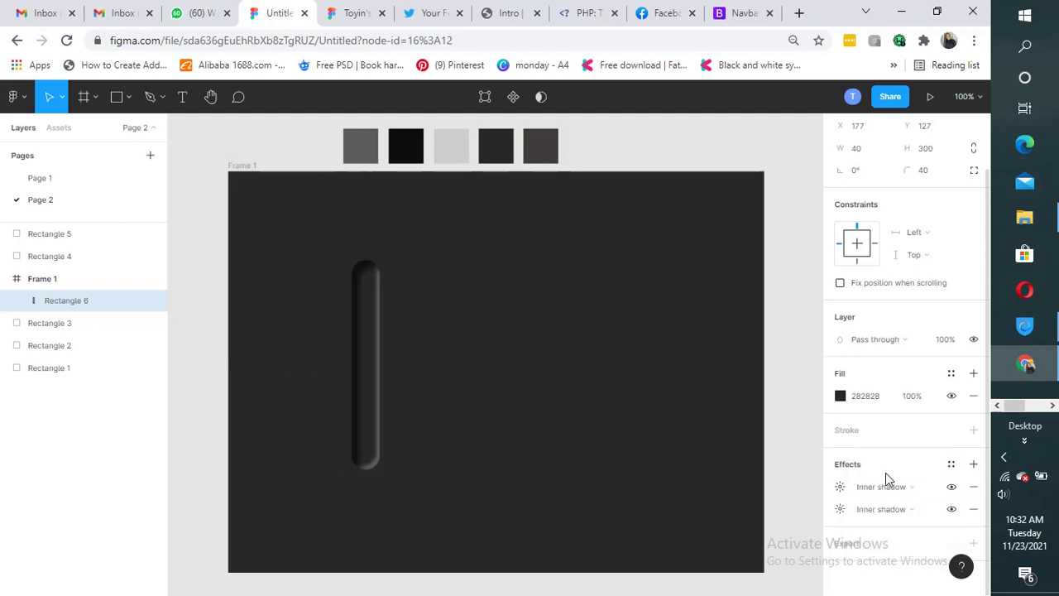
{"action": "left_click", "coordinate": [560, 468]}
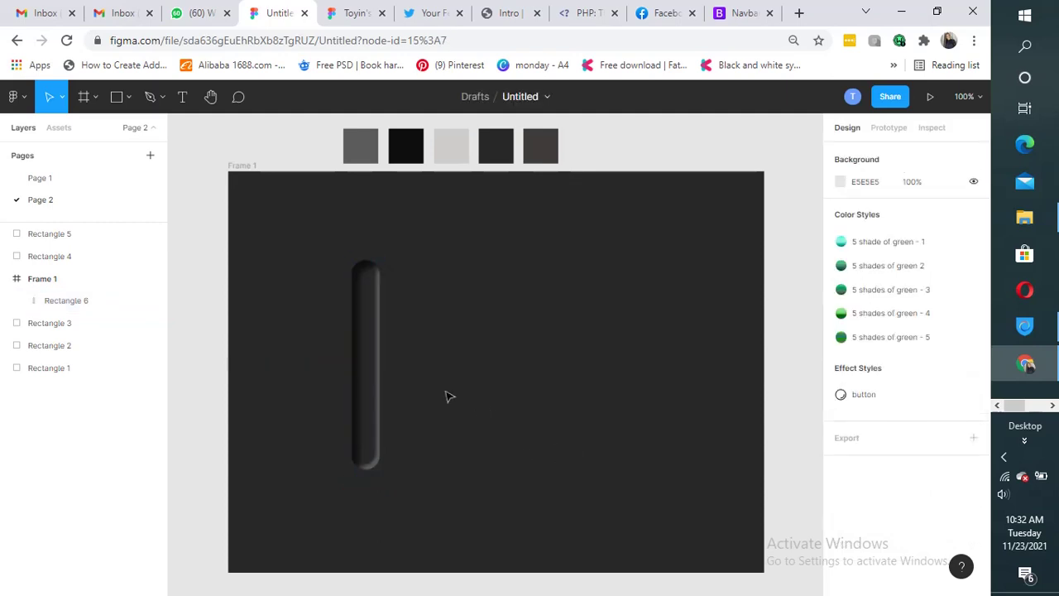
Move the rounded bar down to Y 137 and add a drop shadow with X -5, Y -5 and blur 5
{"action": "left_click_drag", "start_coordinate": [373, 380], "coordinate": [373, 388]}
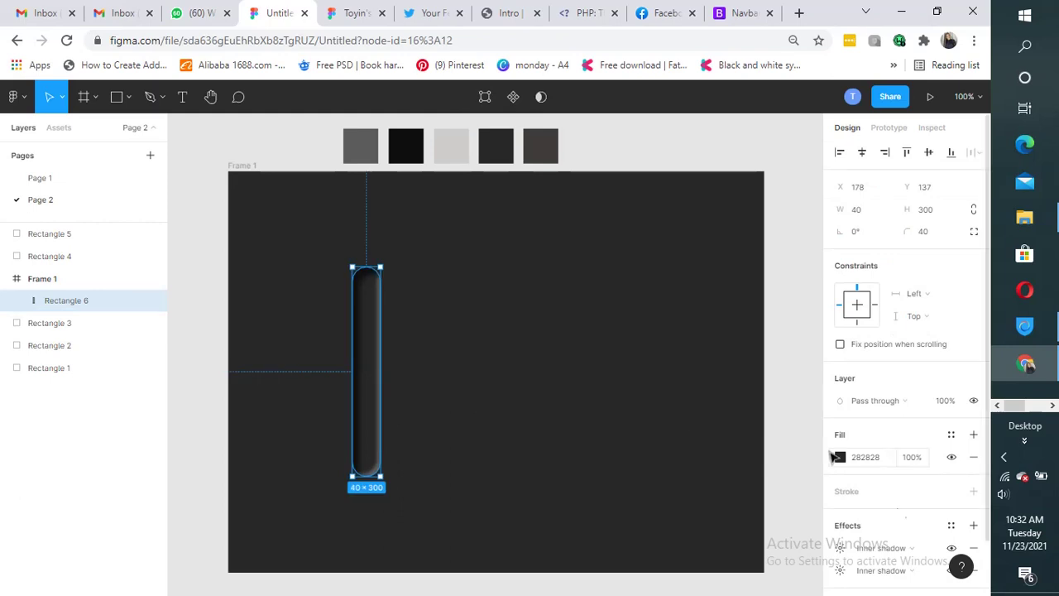
{"action": "scroll", "coordinate": [988, 584], "scroll_direction": "down", "scroll_amount": 1}
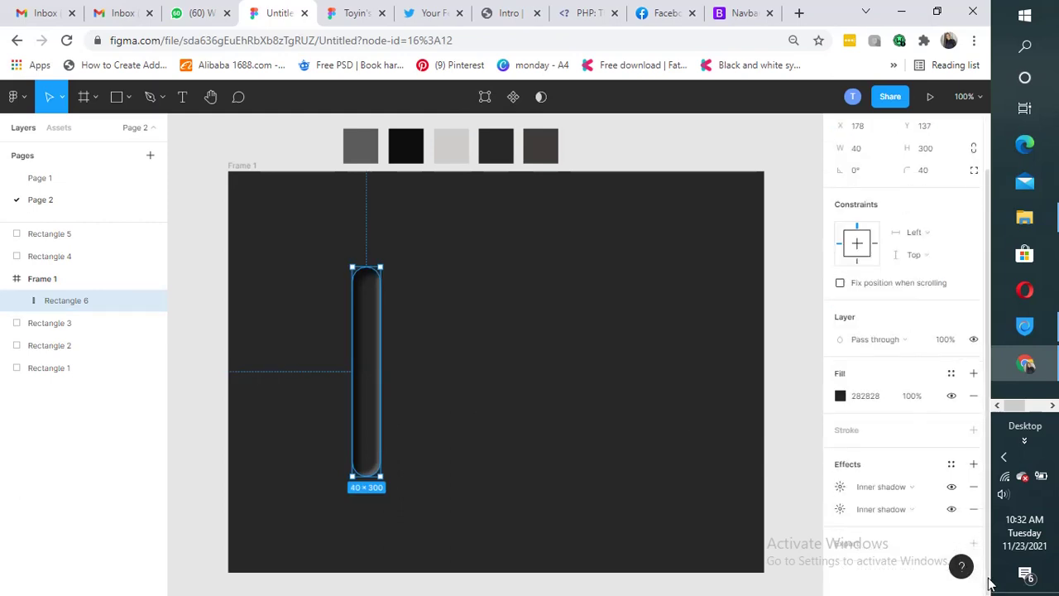
{"action": "left_click", "coordinate": [974, 465]}
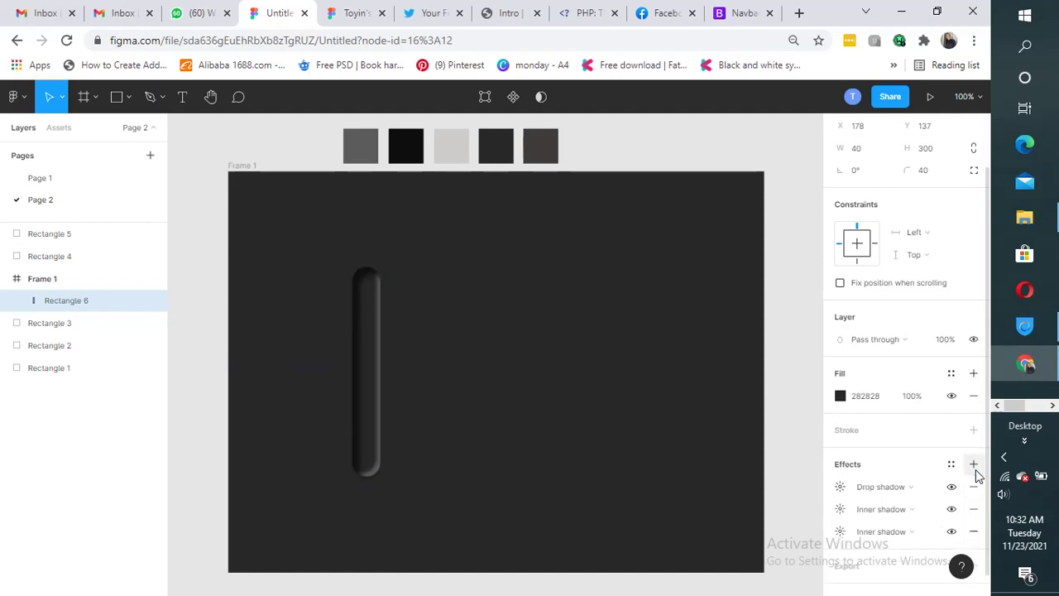
{"action": "left_click", "coordinate": [841, 488]}
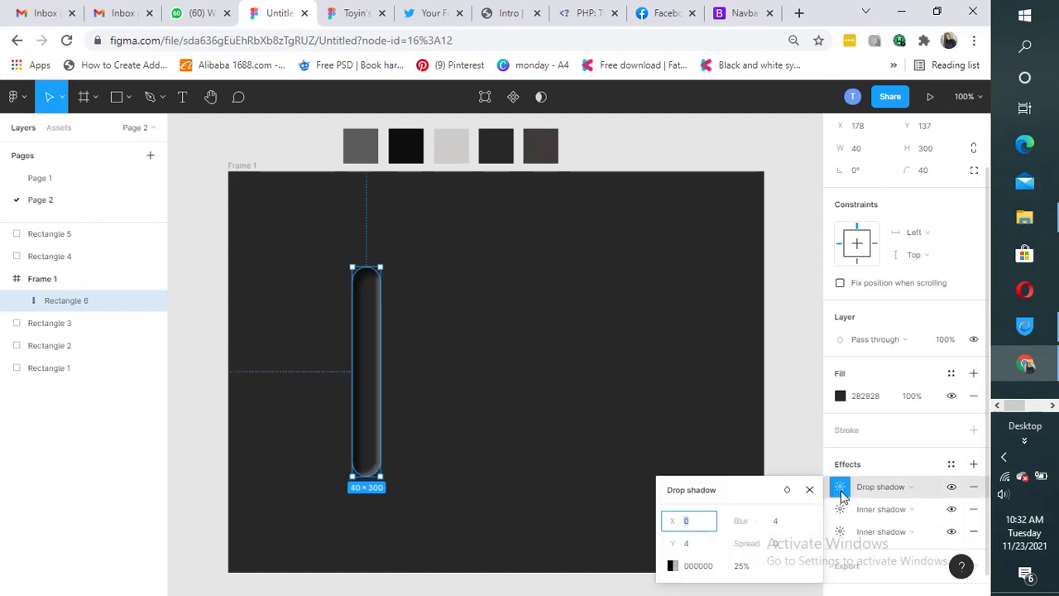
{"action": "left_click", "coordinate": [707, 528]}
{"action": "type", "text": "-5"}
{"action": "key", "text": "Tab"}
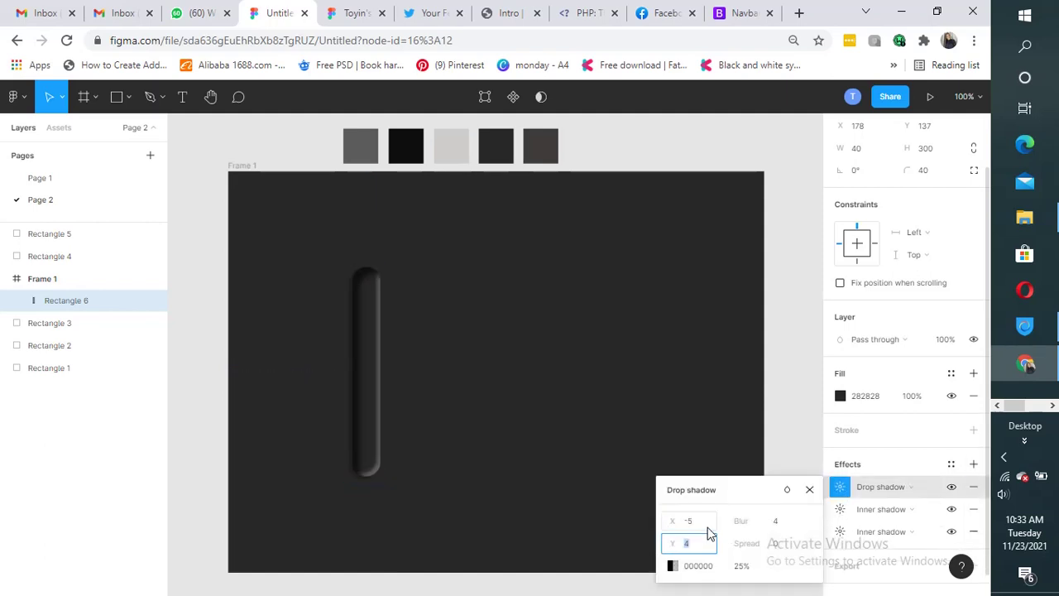
{"action": "type", "text": "-5"}
{"action": "key", "text": "Tab"}
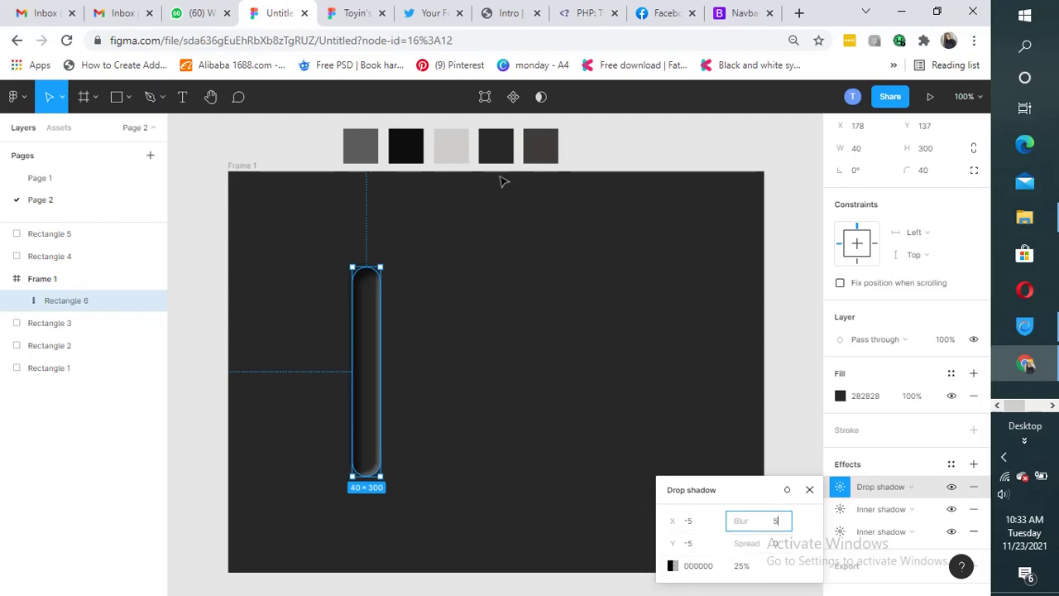
Set the new drop shadow's colour to CECCCC, copied from the fill of the light grey swatch above the frame
{"action": "left_click", "coordinate": [463, 158]}
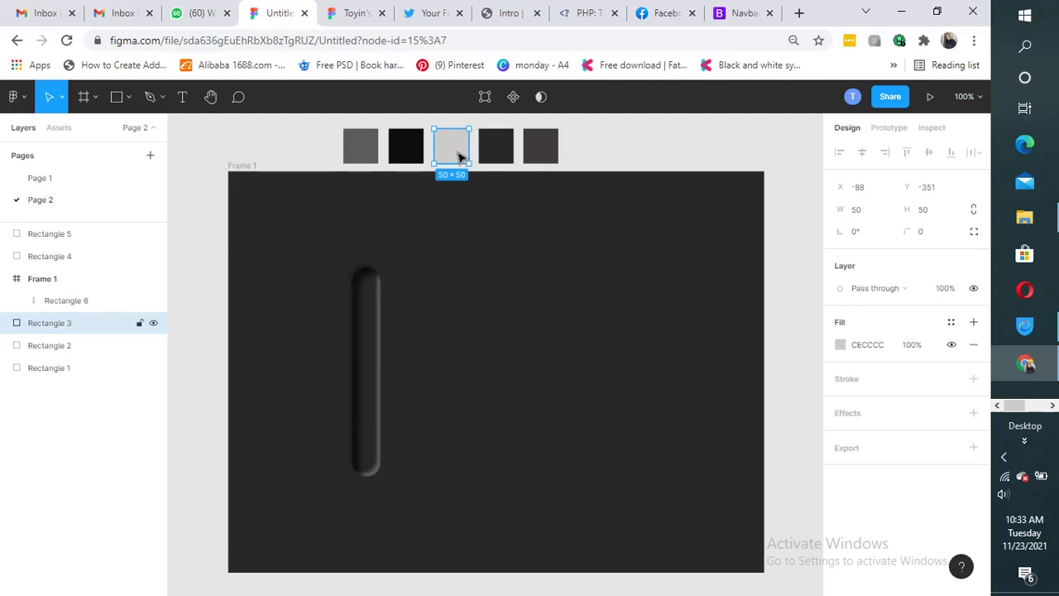
{"action": "left_click", "coordinate": [882, 350]}
{"action": "left_click", "coordinate": [841, 349]}
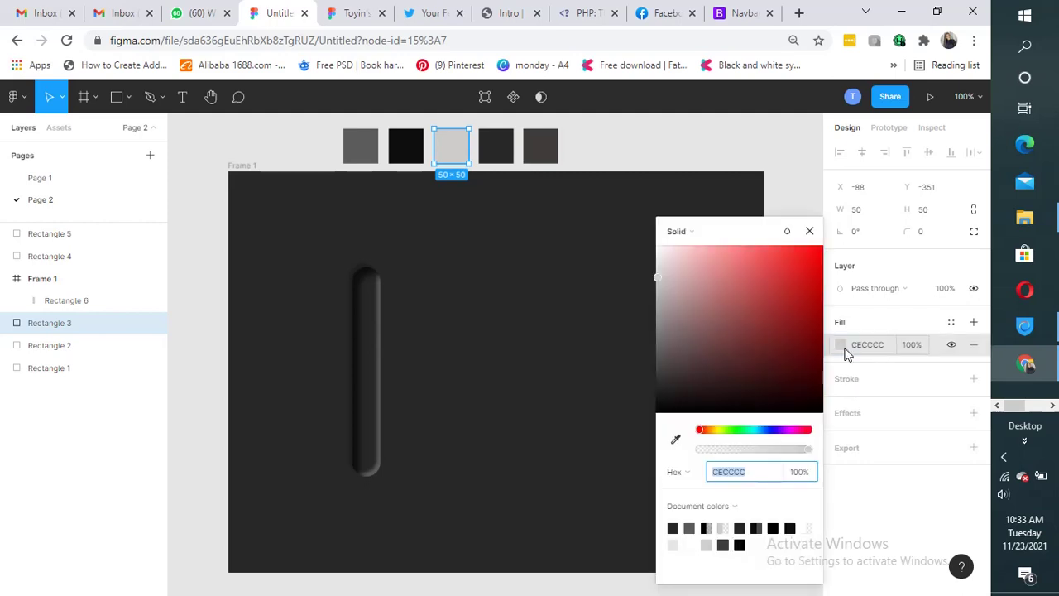
{"action": "left_click", "coordinate": [747, 475]}
{"action": "double_click", "coordinate": [747, 475]}
{"action": "left_click", "coordinate": [379, 393]}
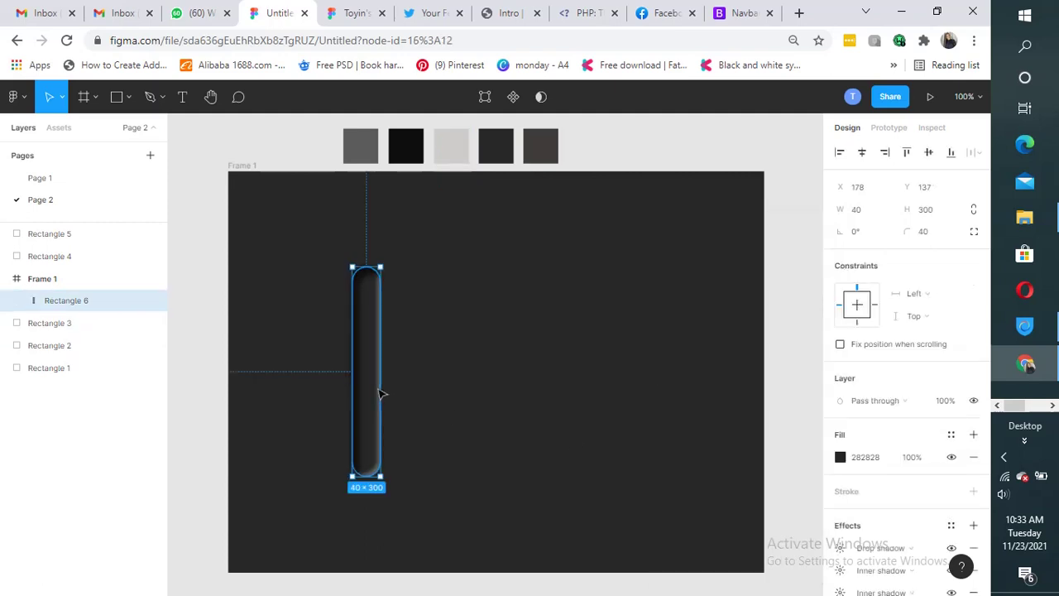
{"action": "left_click", "coordinate": [840, 549]}
{"action": "left_click", "coordinate": [696, 570]}
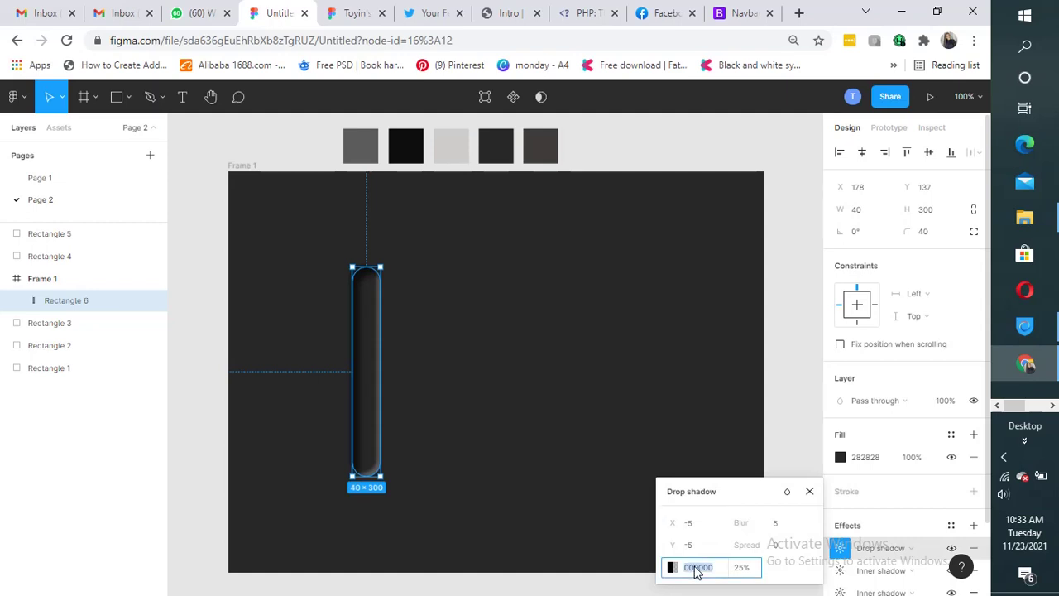
{"action": "left_click", "coordinate": [515, 439]}
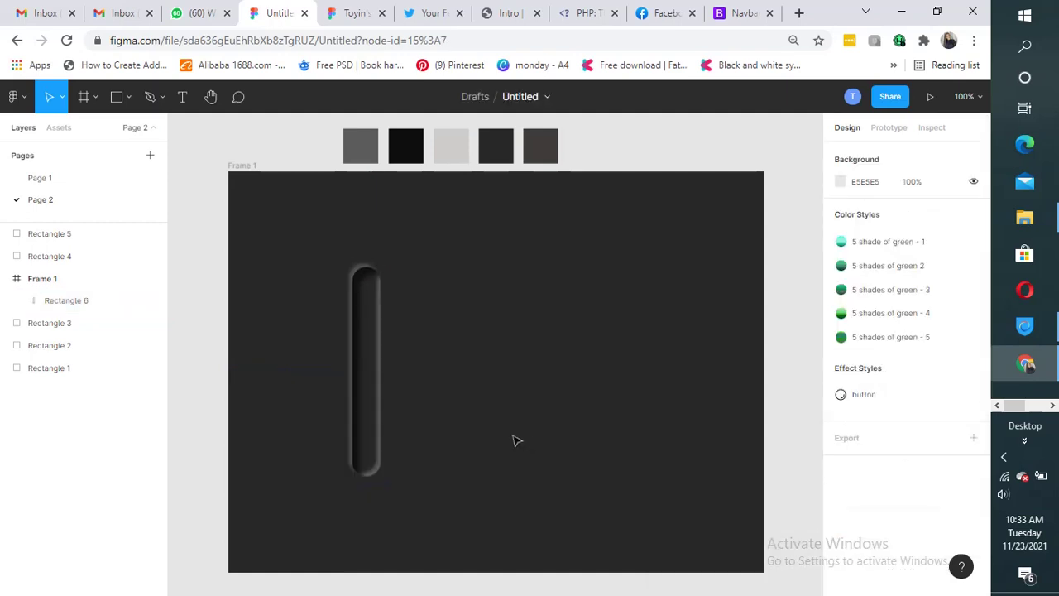
Lower the opacity of the rounded bar's CECCCC drop shadow to 6%
{"action": "left_click", "coordinate": [370, 402]}
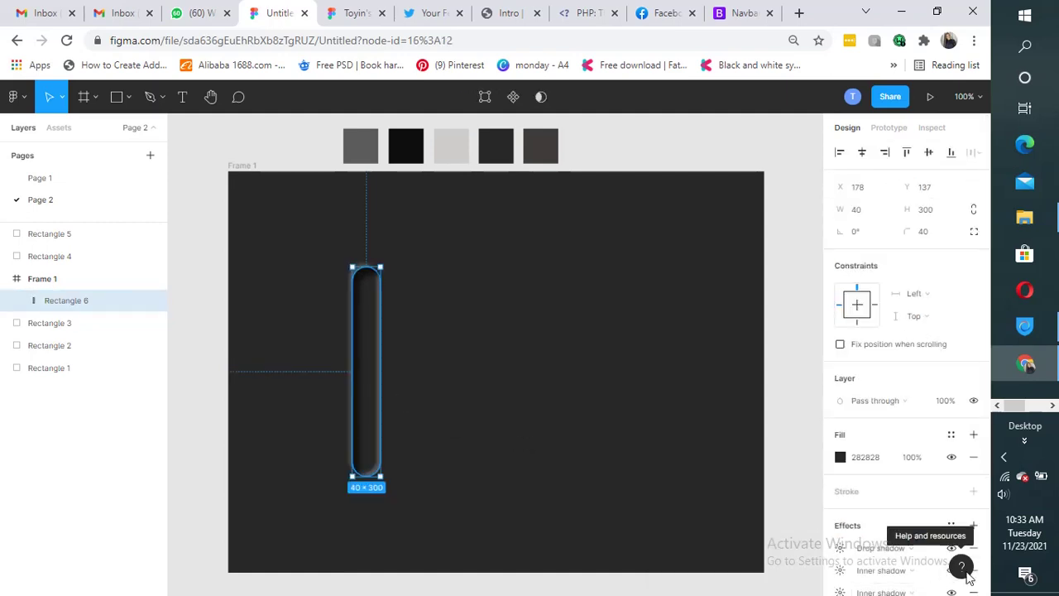
{"action": "scroll", "coordinate": [987, 573], "scroll_direction": "down", "scroll_amount": 1}
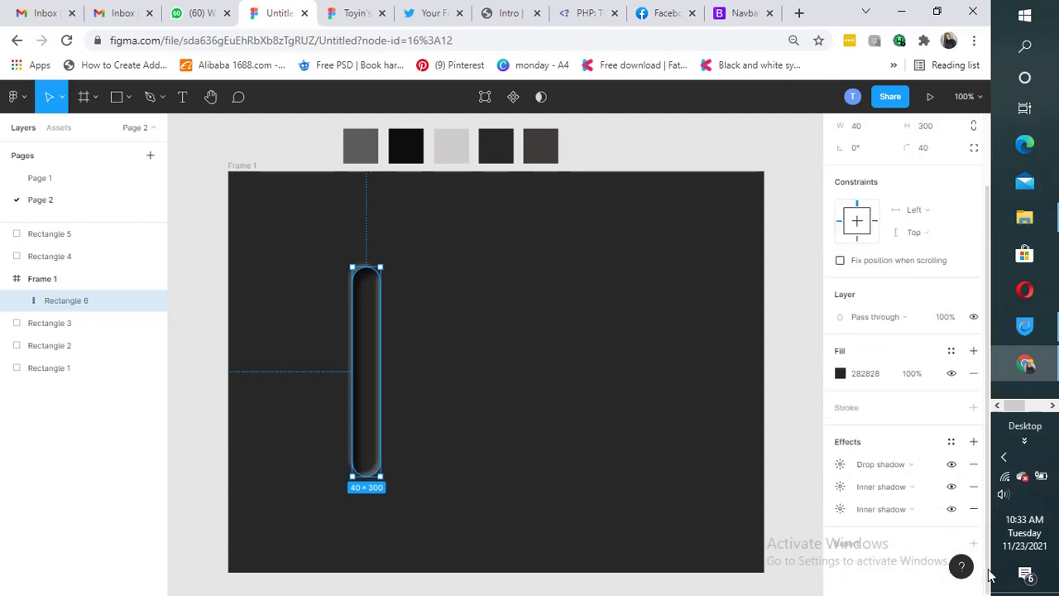
{"action": "left_click", "coordinate": [839, 465]}
{"action": "left_click", "coordinate": [740, 544]}
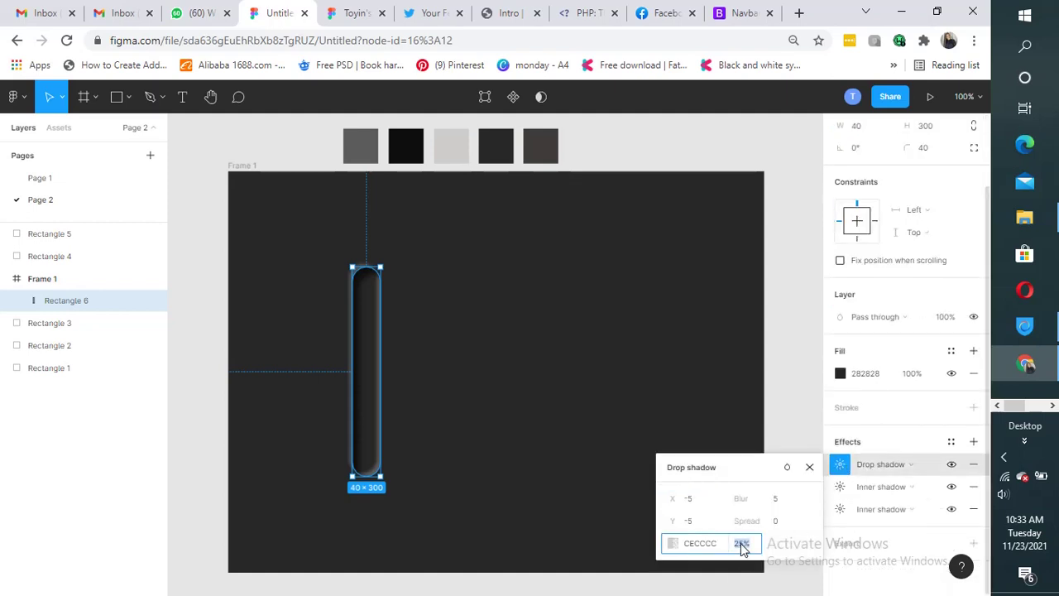
{"action": "type", "text": "6"}
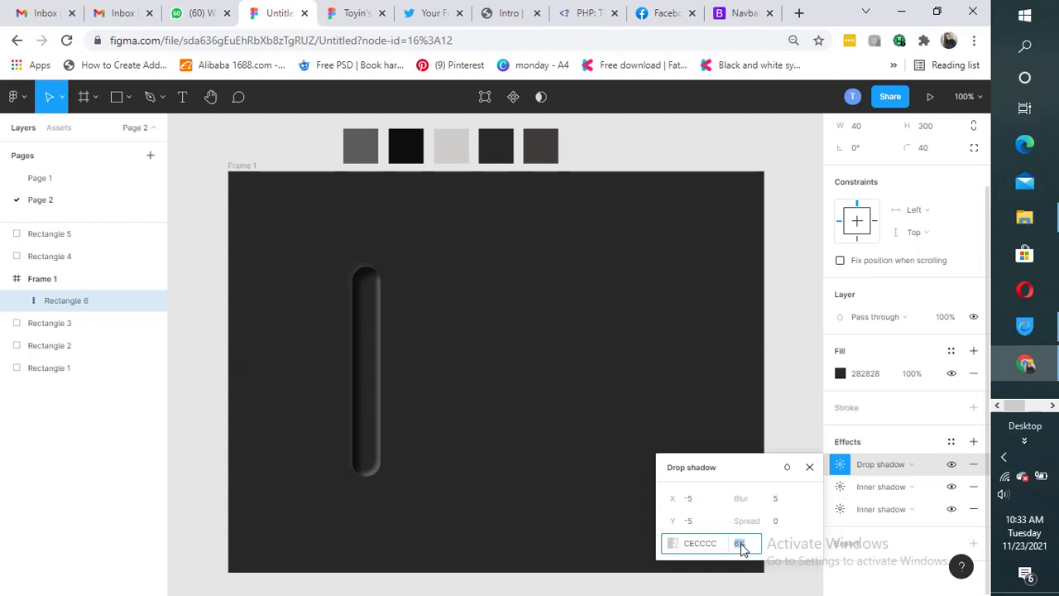
{"action": "left_click", "coordinate": [494, 374]}
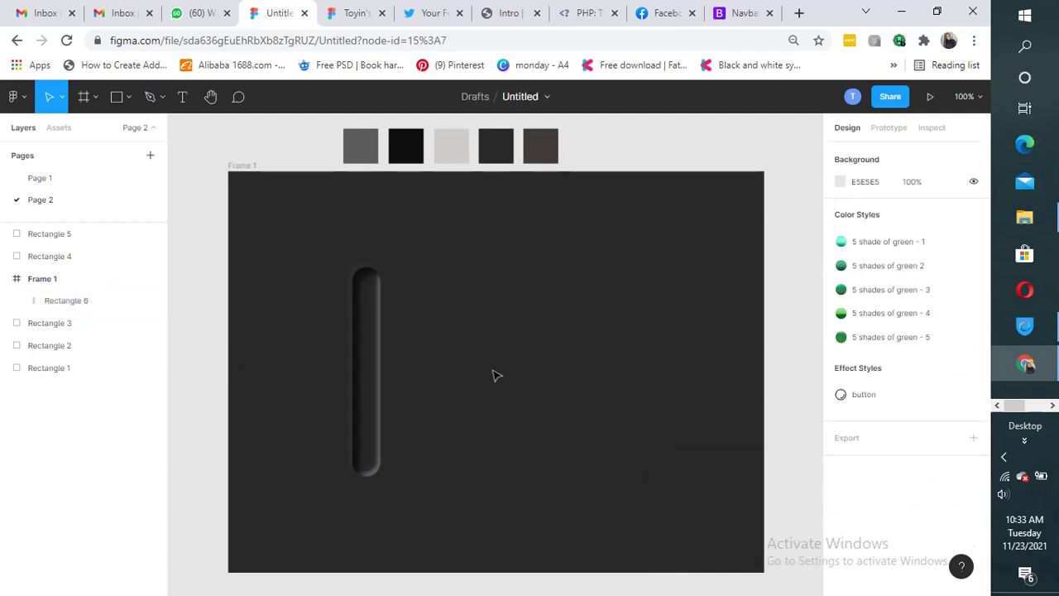
Add another drop shadow to the rounded bar with X 10, Y 10 and blur 10, alongside the light one
{"action": "left_click", "coordinate": [384, 390]}
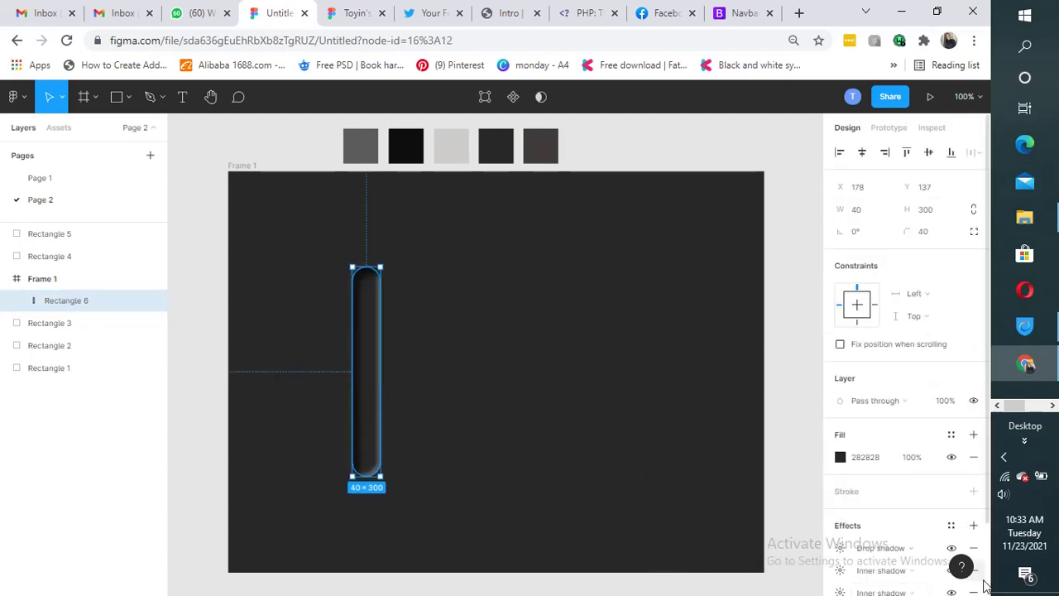
{"action": "scroll", "coordinate": [985, 580], "scroll_direction": "down", "scroll_amount": 1}
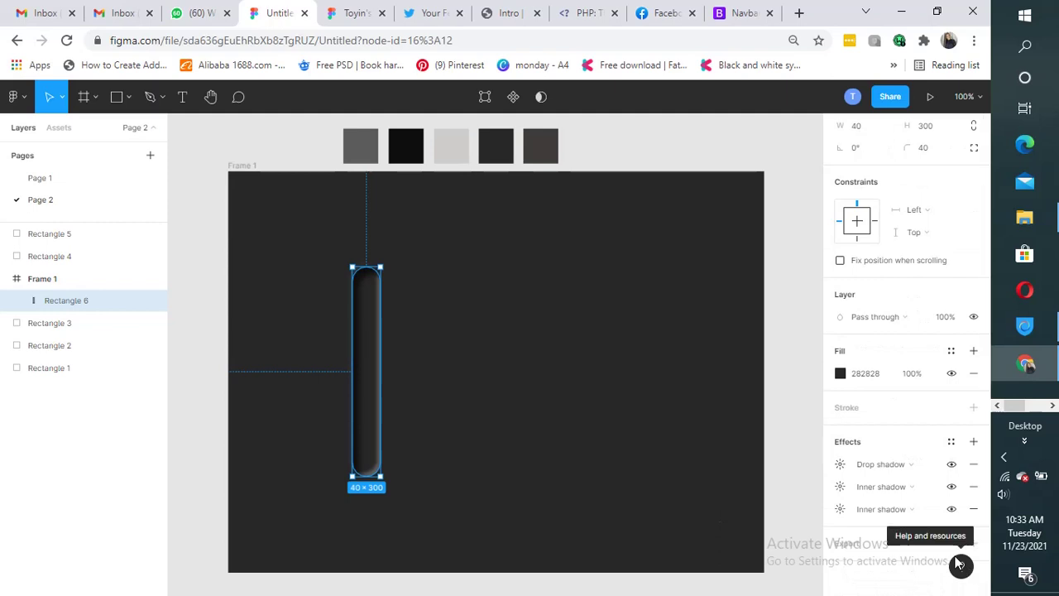
{"action": "left_click", "coordinate": [974, 442]}
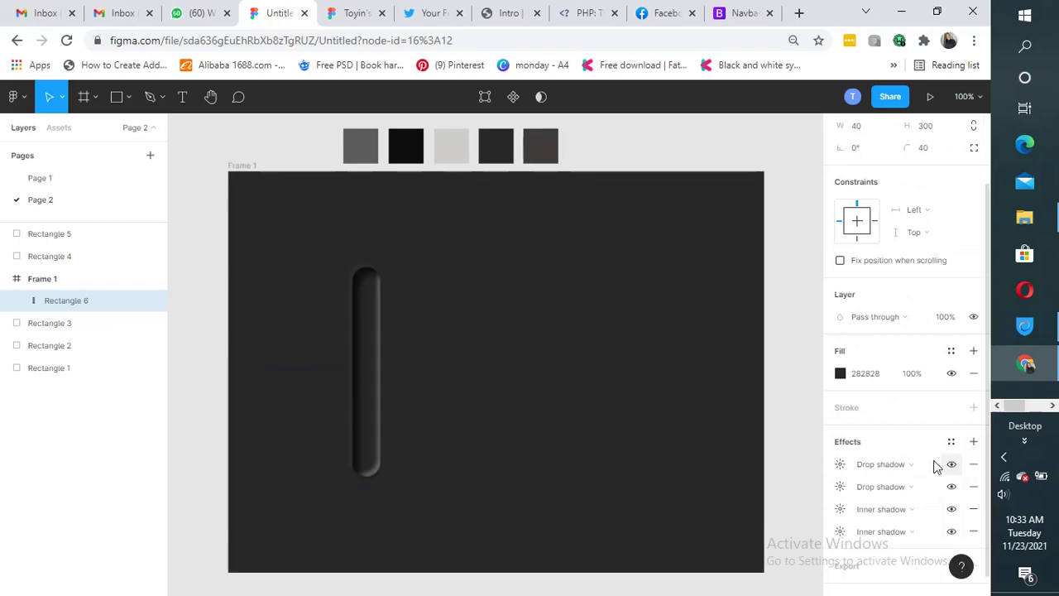
{"action": "left_click", "coordinate": [840, 464]}
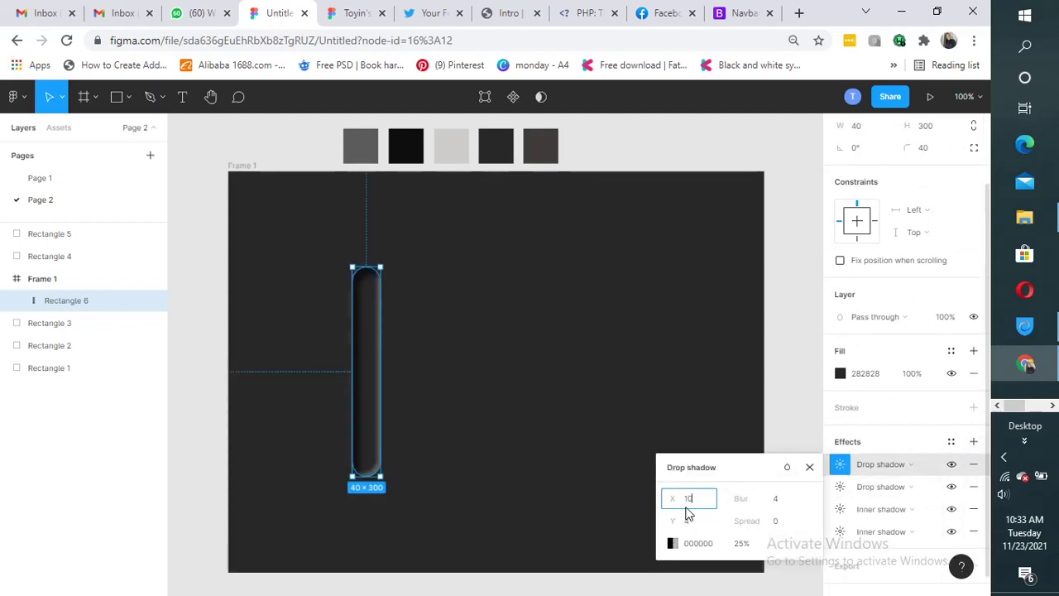
{"action": "key", "text": "Tab"}
{"action": "key", "text": "Tab"}
{"action": "type", "text": "10"}
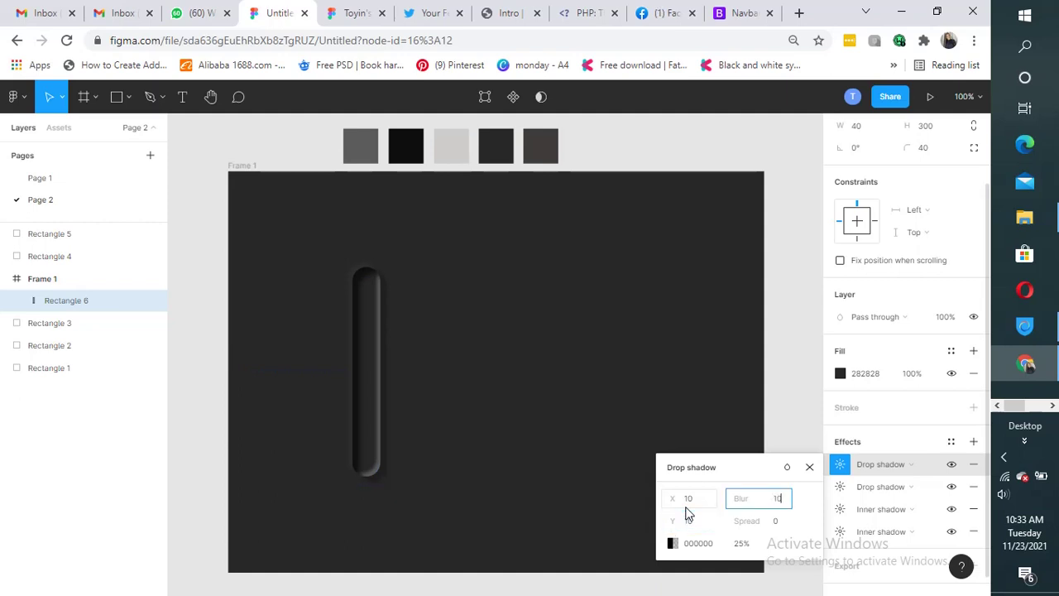
{"action": "key", "text": "Return"}
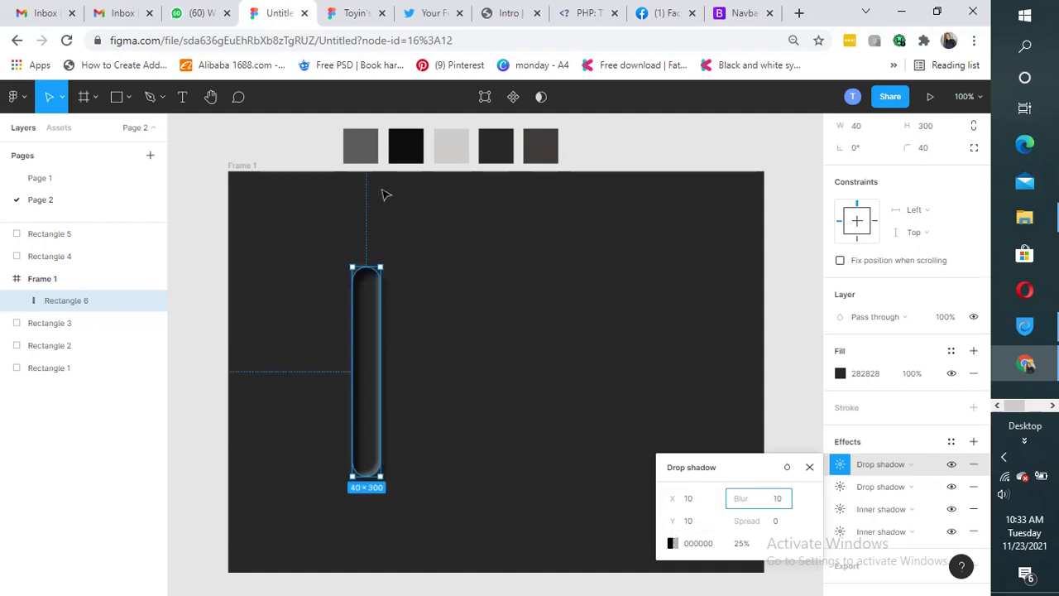
Set the X 10, Y 10 drop shadow's colour to 0E0E0E, copied from the near-black swatch's fill
{"action": "left_click", "coordinate": [404, 160]}
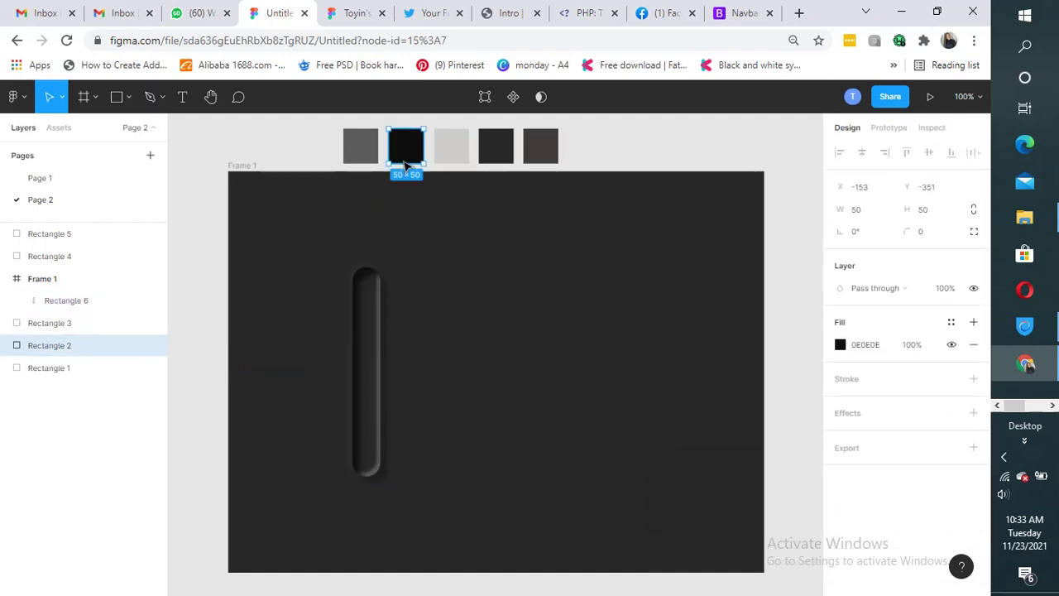
{"action": "left_click", "coordinate": [870, 352]}
{"action": "left_click", "coordinate": [841, 346]}
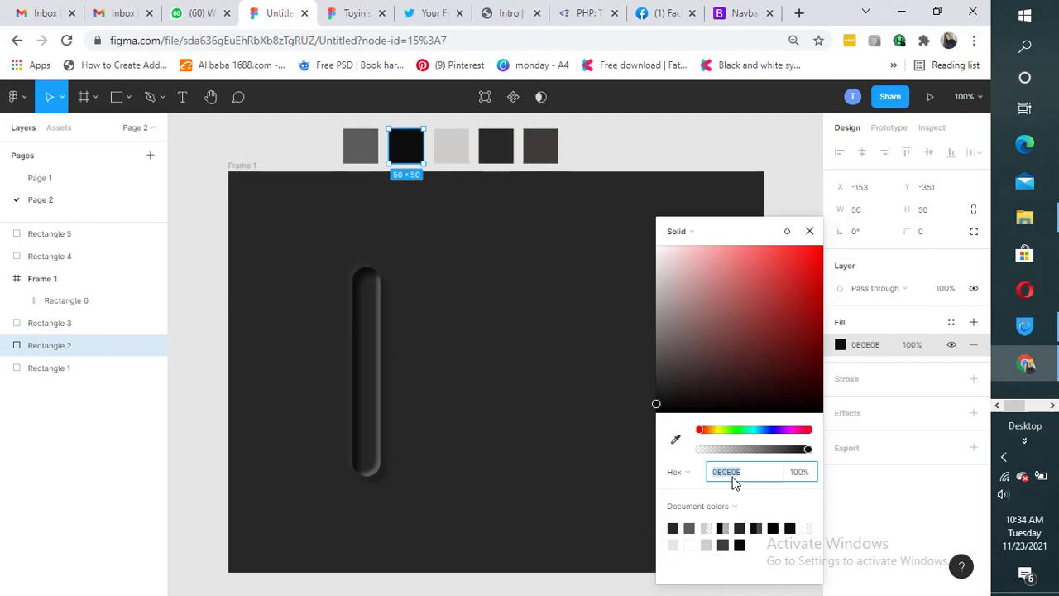
{"action": "left_click", "coordinate": [378, 395]}
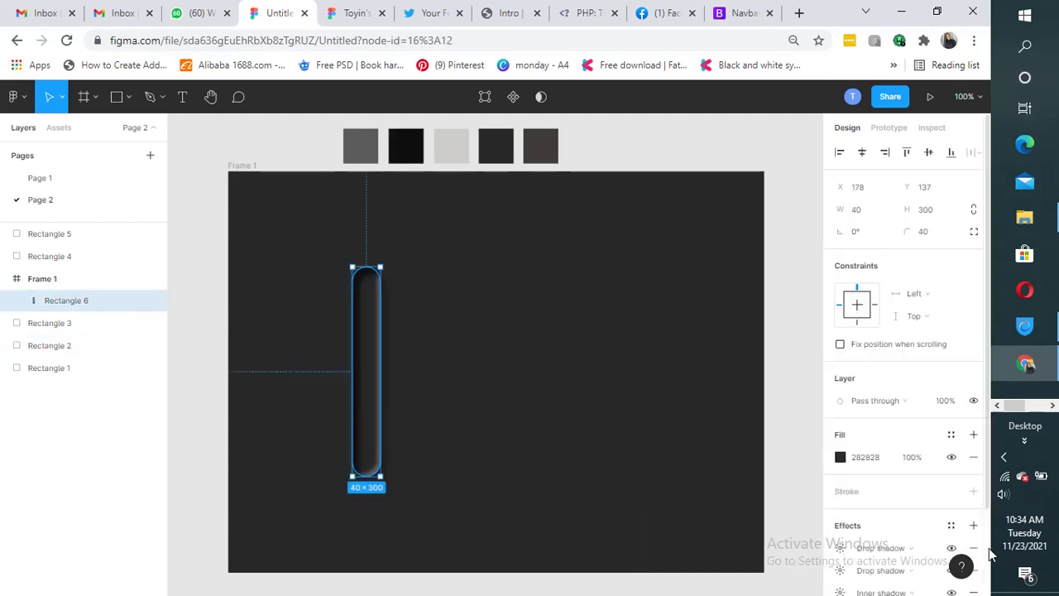
{"action": "scroll", "coordinate": [987, 544], "scroll_direction": "down", "scroll_amount": 2}
{"action": "left_click", "coordinate": [842, 444]}
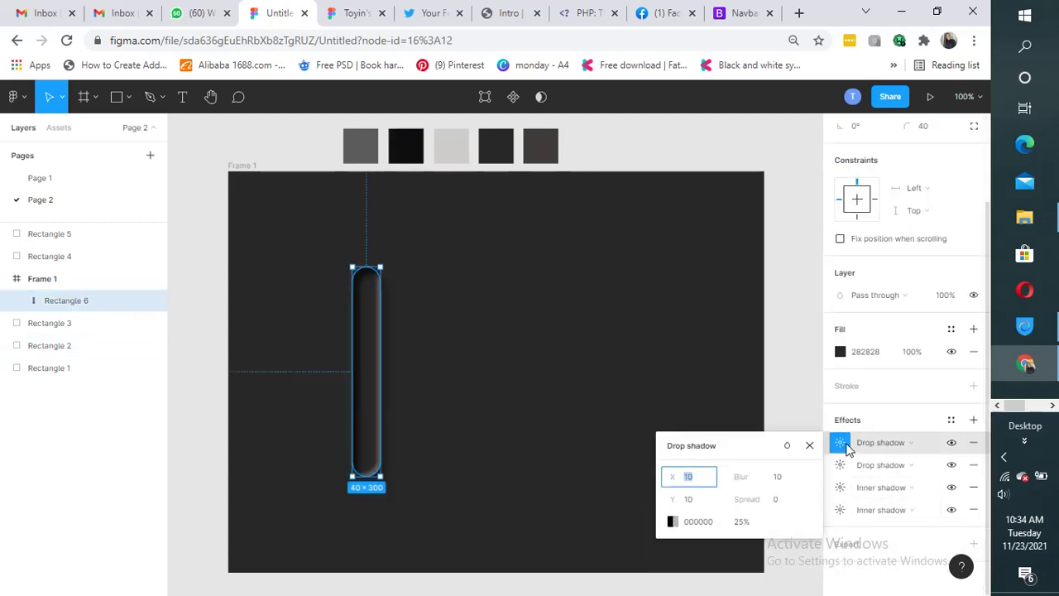
{"action": "left_click", "coordinate": [695, 523]}
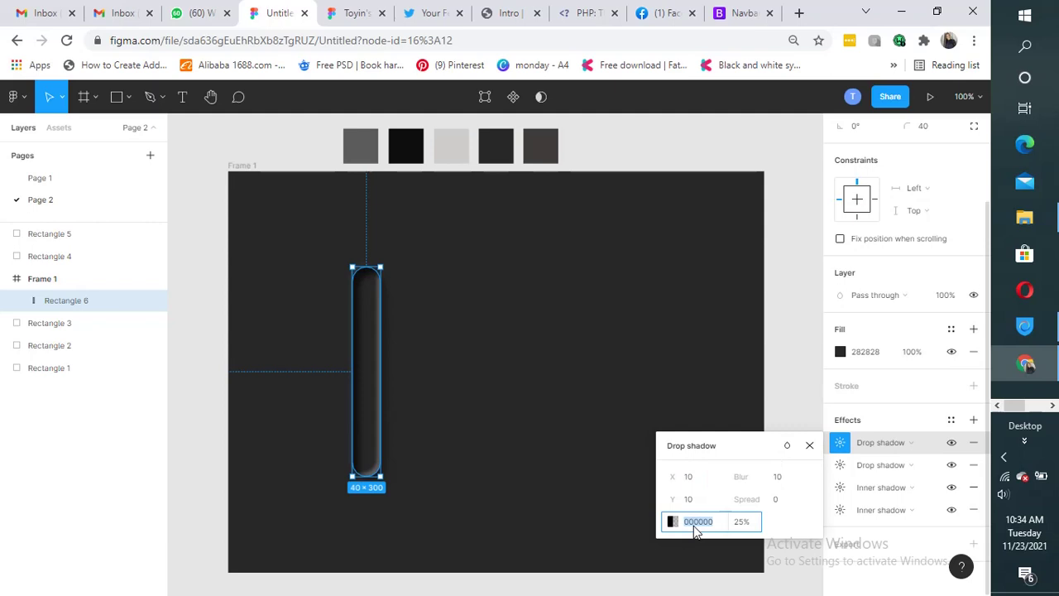
{"action": "left_click", "coordinate": [695, 529]}
{"action": "left_click", "coordinate": [552, 478]}
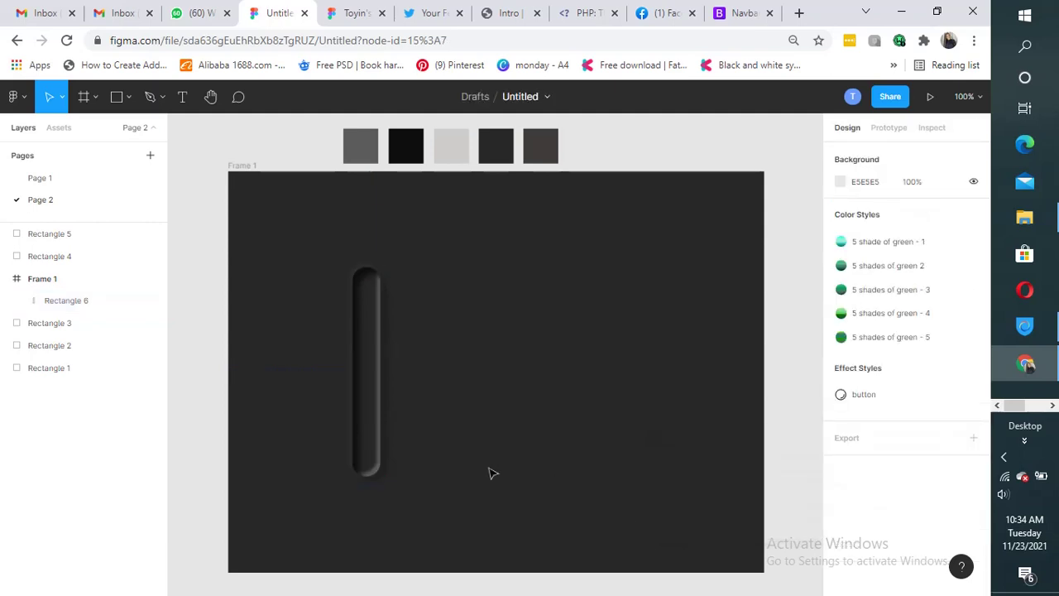
Raise the opacity of the rounded bar's 0E0E0E drop shadow
{"action": "left_click", "coordinate": [377, 440]}
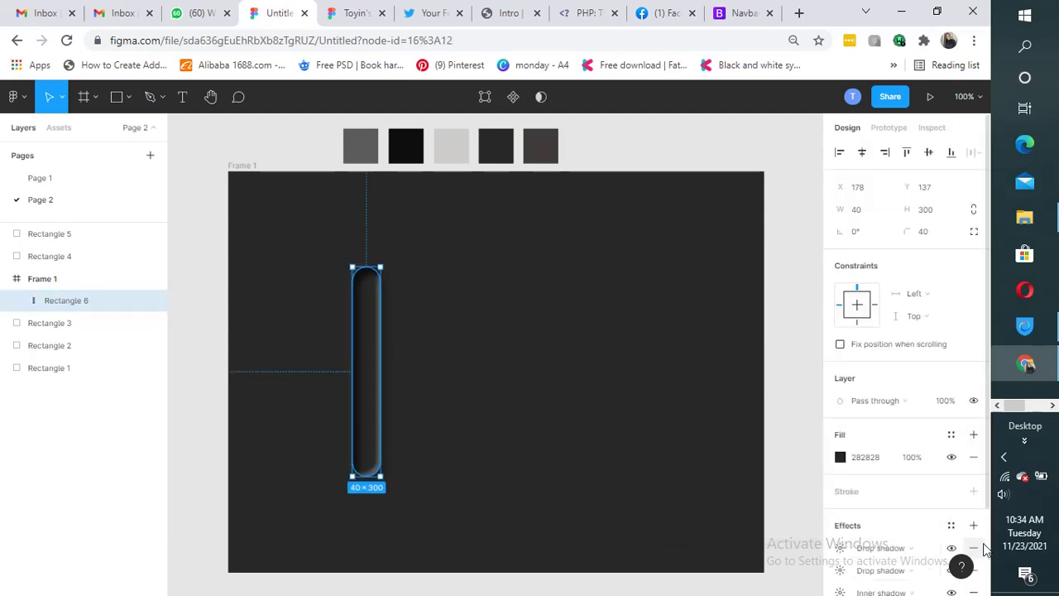
{"action": "scroll", "coordinate": [972, 546], "scroll_direction": "down", "scroll_amount": 2}
{"action": "left_click", "coordinate": [842, 444]}
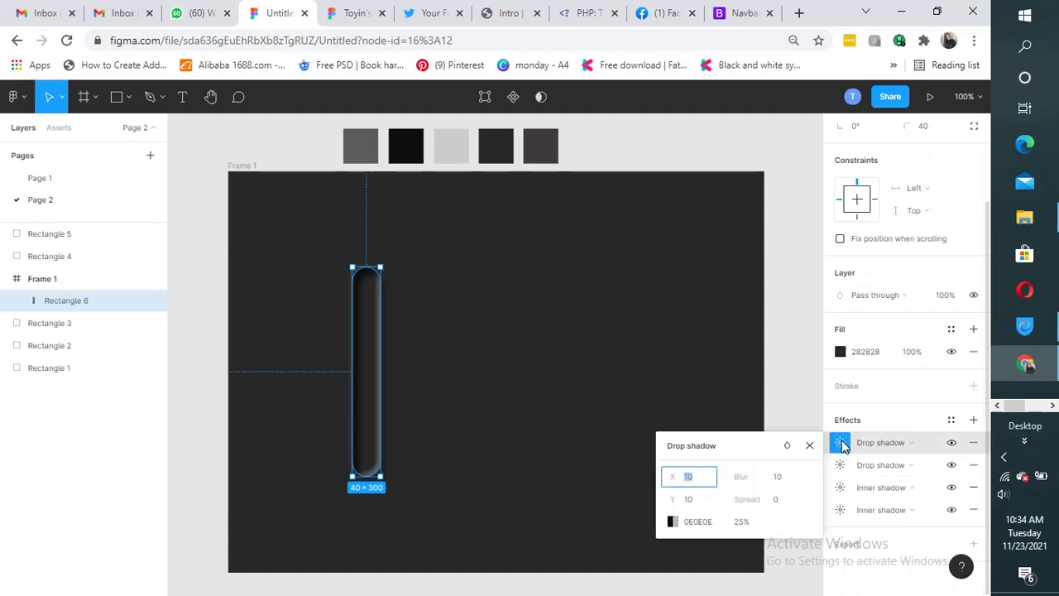
{"action": "left_click", "coordinate": [742, 523]}
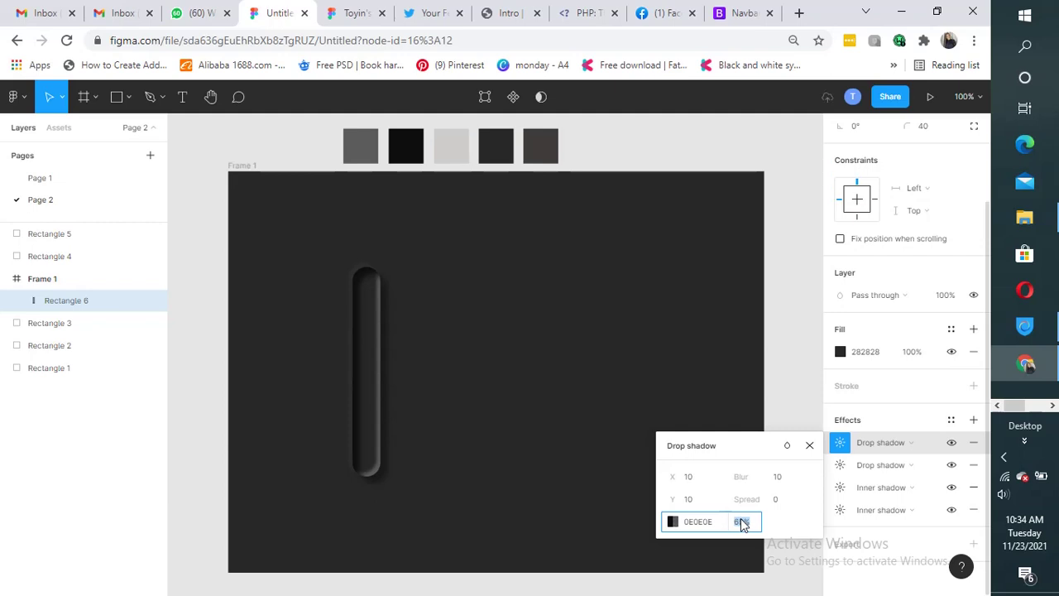
{"action": "left_click", "coordinate": [463, 529]}
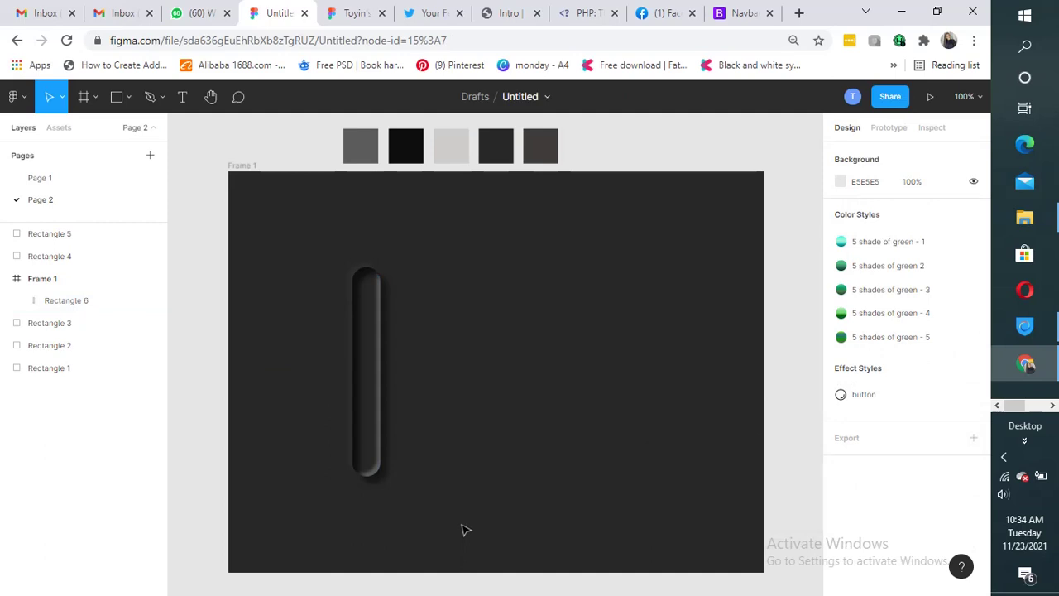
Add a 000000 inside stroke with a weight of 1 to the rounded bar
{"action": "left_click", "coordinate": [378, 475]}
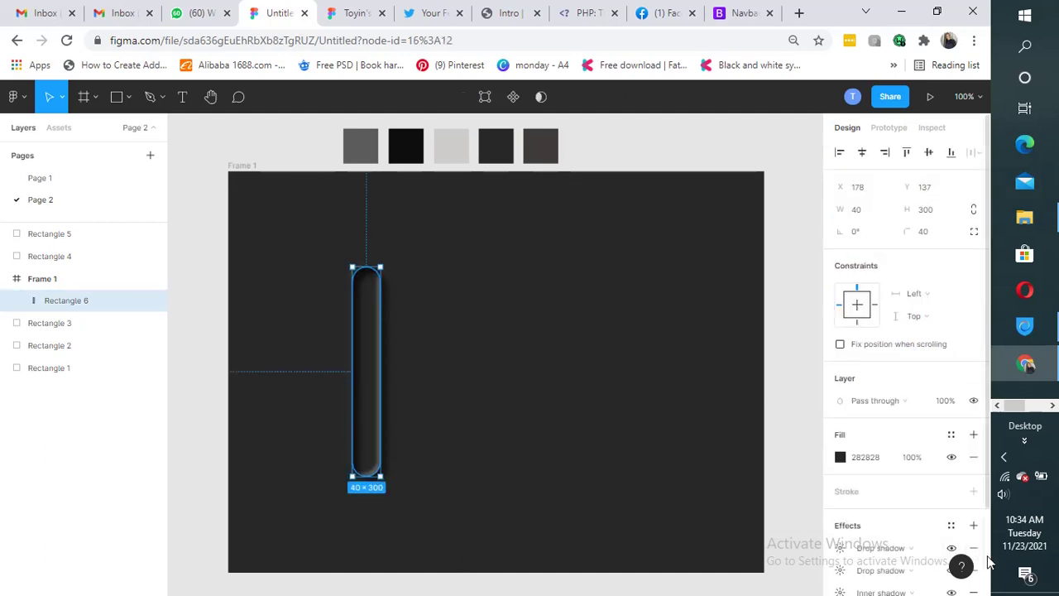
{"action": "scroll", "coordinate": [985, 561], "scroll_direction": "down", "scroll_amount": 2}
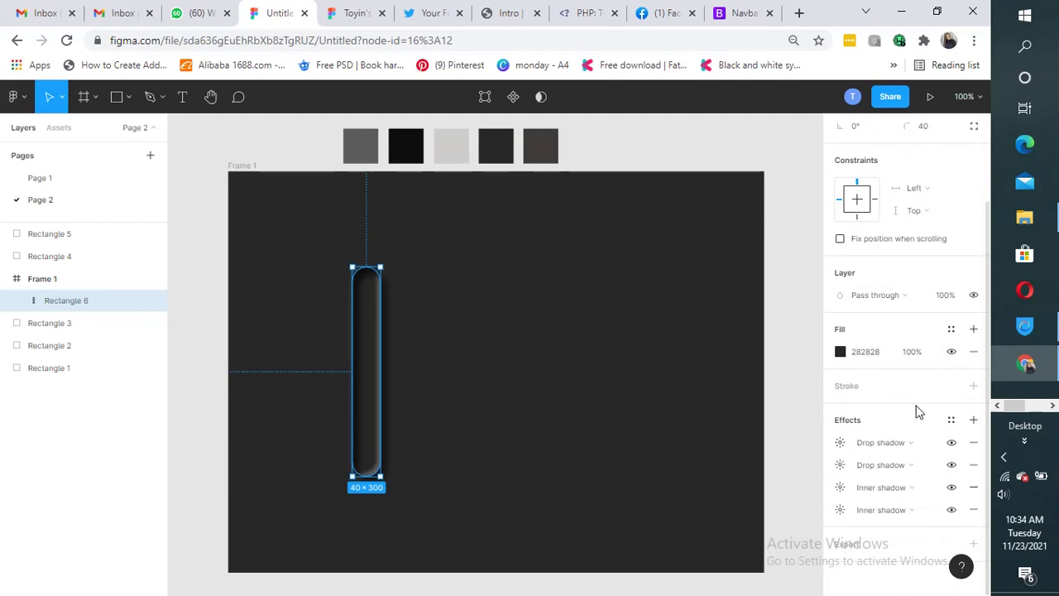
{"action": "left_click", "coordinate": [973, 385]}
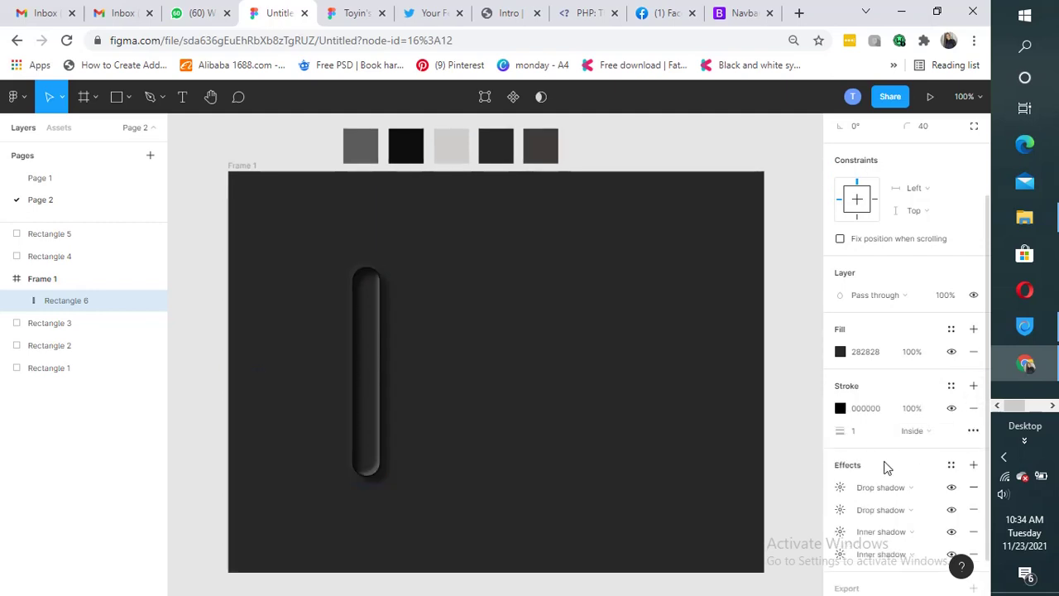
Set the rounded bar's stroke weight to 2 and its colour to 282828
{"action": "left_click", "coordinate": [860, 436]}
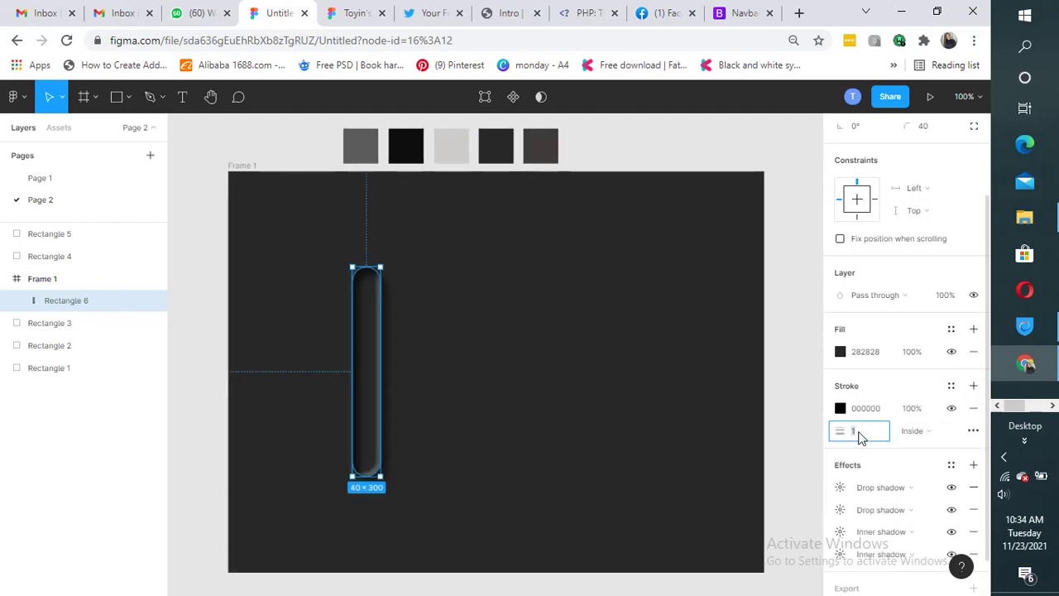
{"action": "type", "text": "2"}
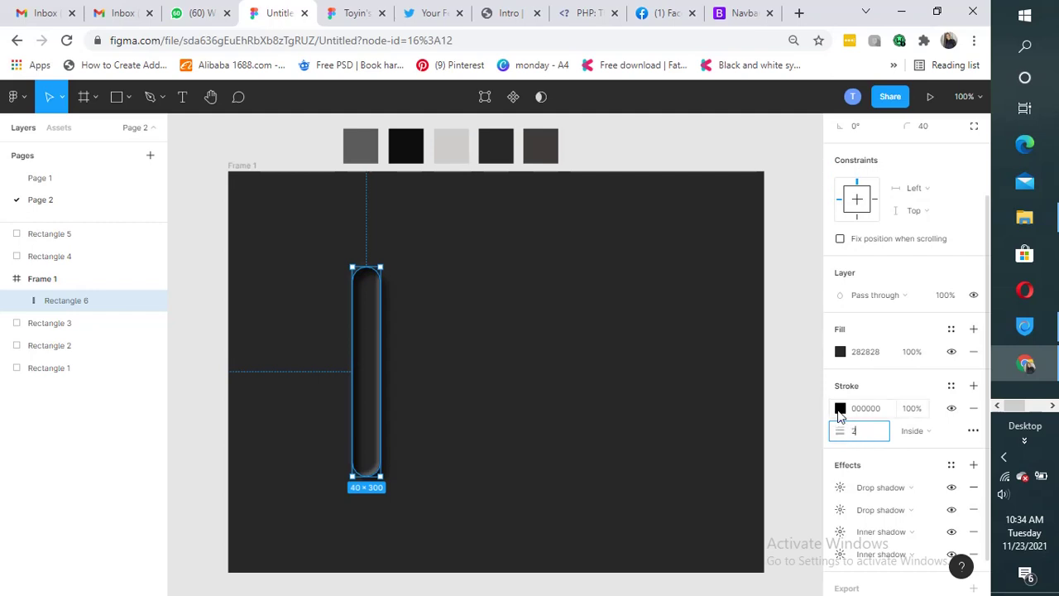
{"action": "left_click", "coordinate": [840, 411]}
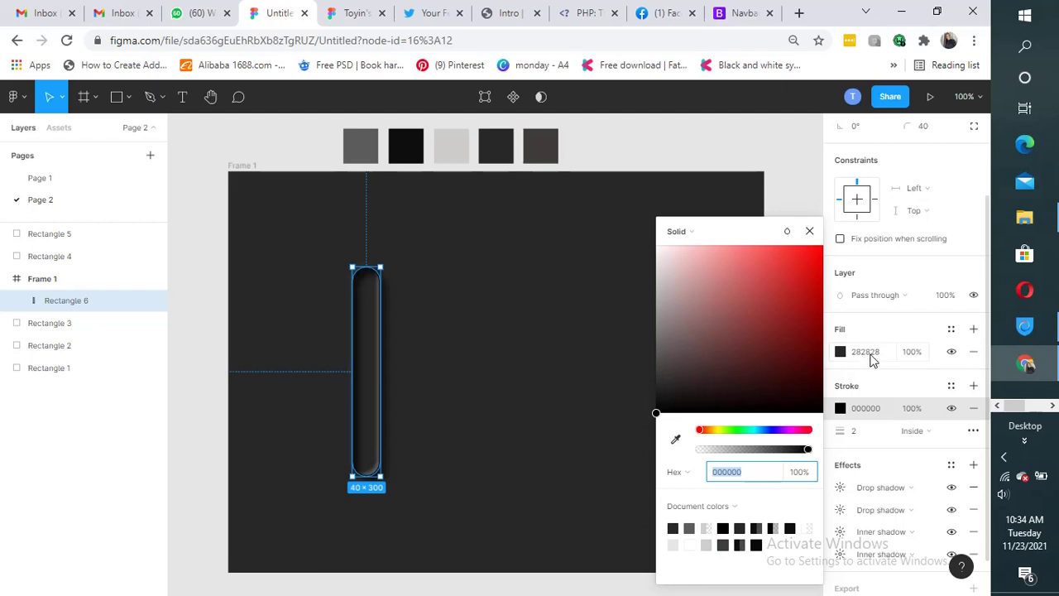
{"action": "type", "text": "282828"}
{"action": "left_click", "coordinate": [403, 415]}
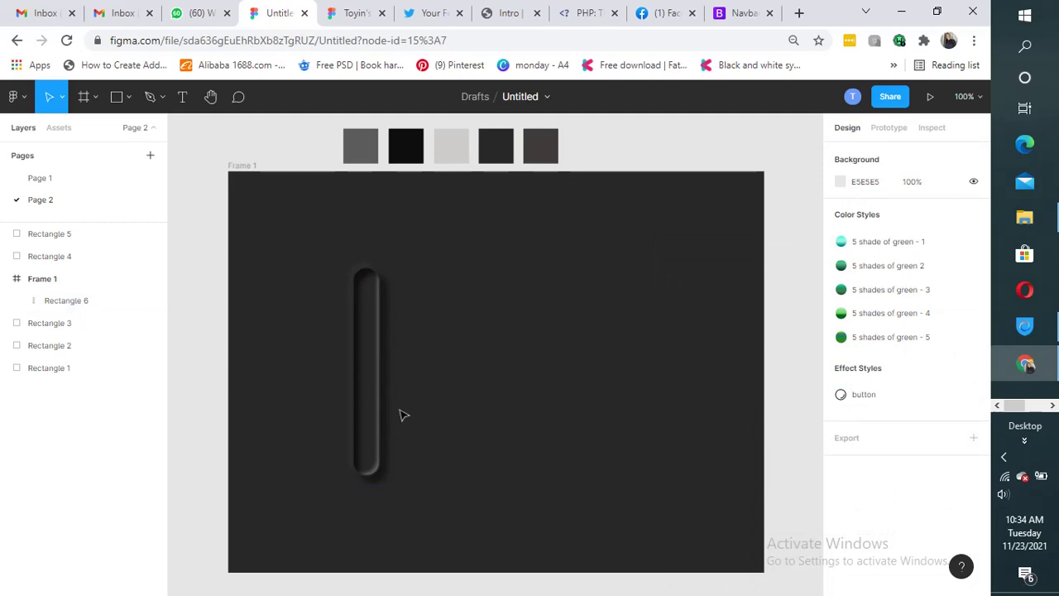
Duplicate the rounded bar into an evenly spaced row of five, offset 62 px horizontally at the same height
{"action": "left_click", "coordinate": [361, 414]}
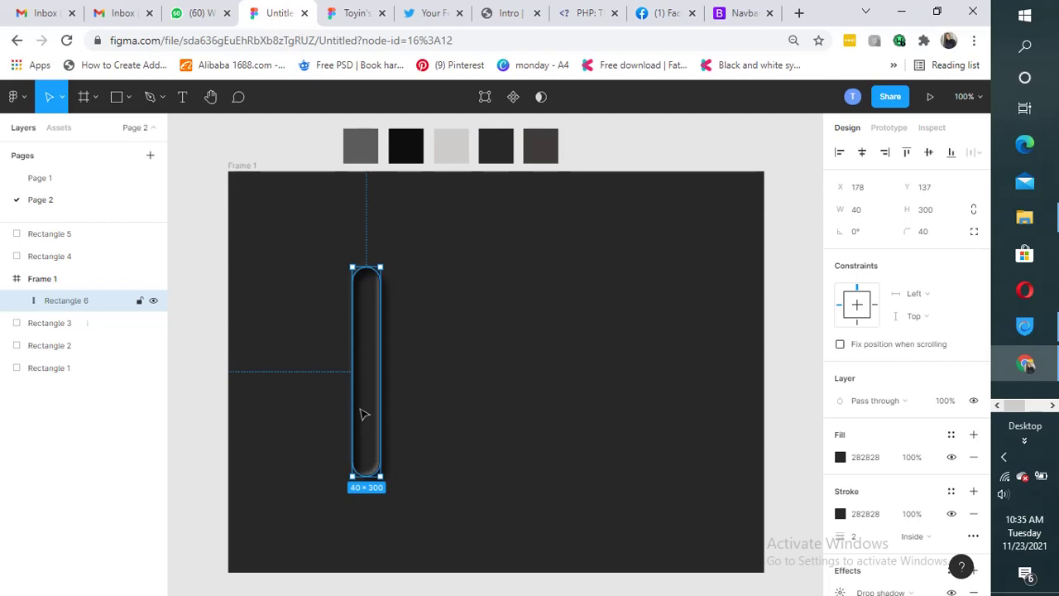
{"action": "key", "text": "ctrl+d"}
{"action": "left_click_drag", "start_coordinate": [364, 413], "coordinate": [407, 416]}
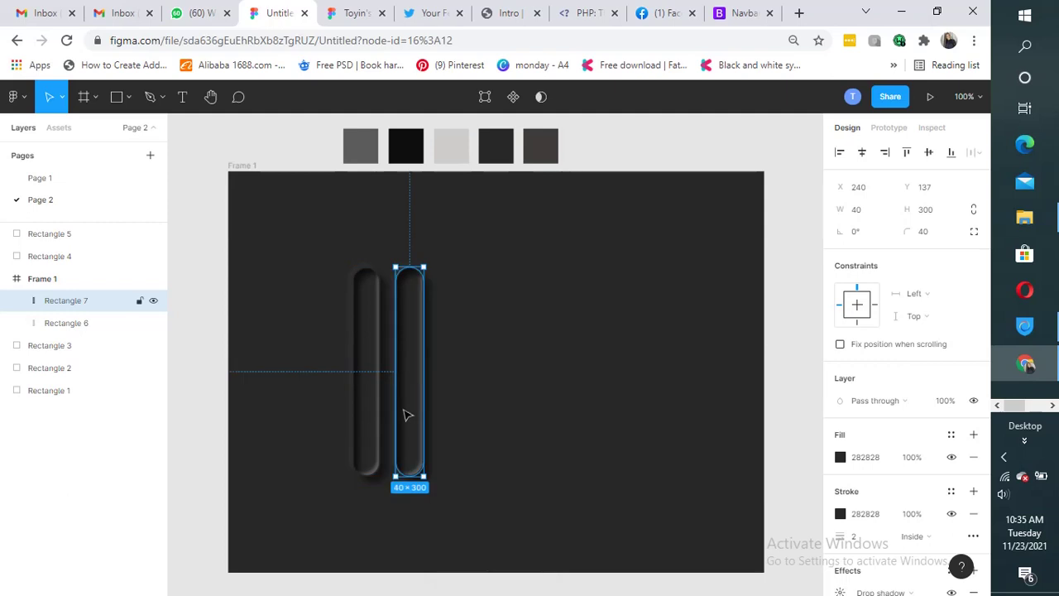
{"action": "key", "text": "ctrl+d"}
{"action": "key", "text": "ctrl+d"}
{"action": "key", "text": "ctrl+d"}
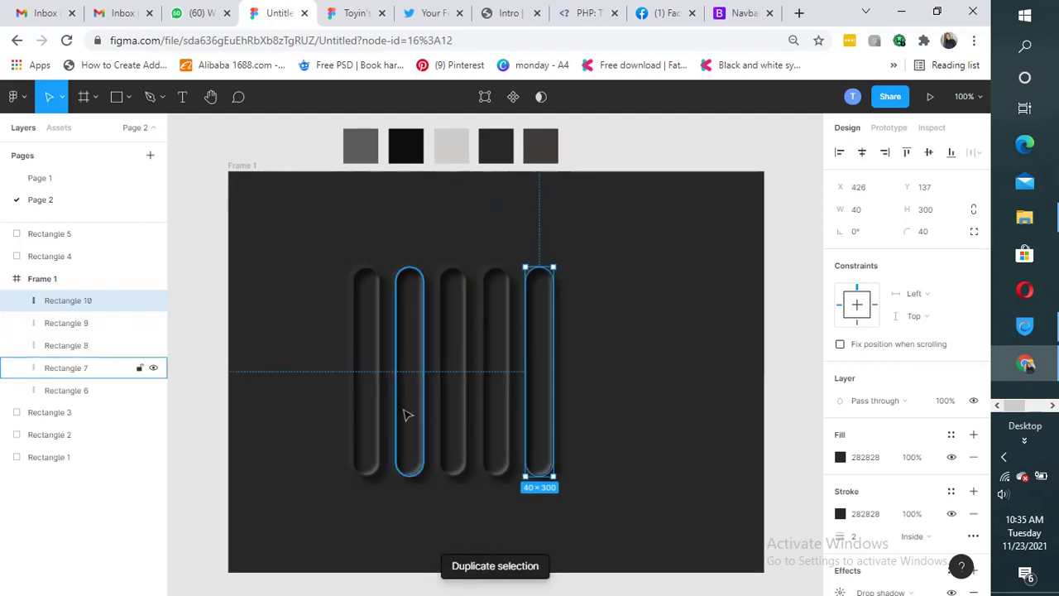
{"action": "left_click", "coordinate": [631, 499]}
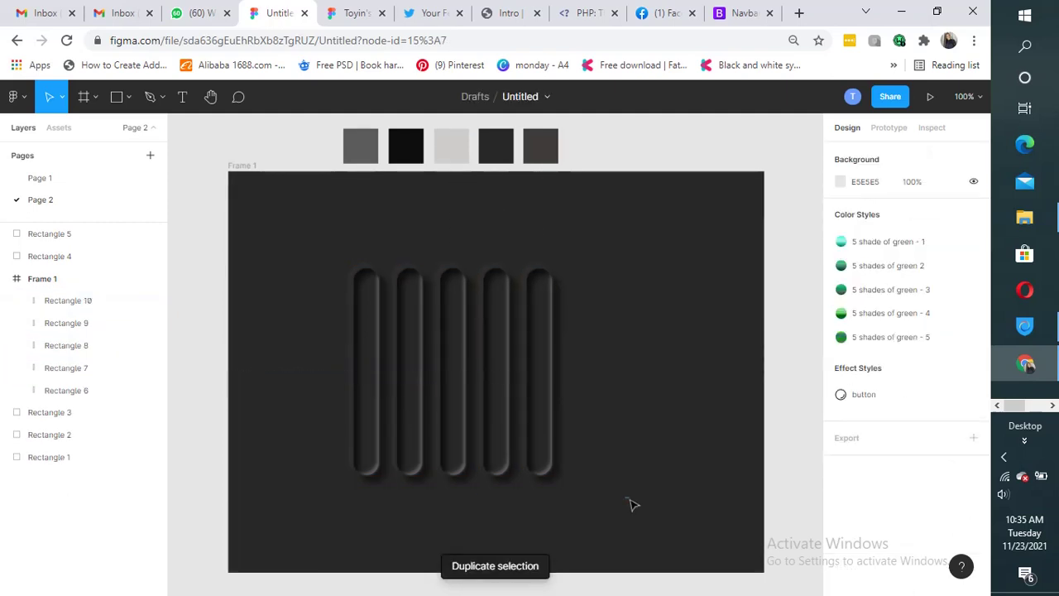
Select all five rounded bars and move them together towards the centre of the frame
{"action": "left_click_drag", "start_coordinate": [629, 496], "coordinate": [343, 378]}
{"action": "left_click_drag", "start_coordinate": [449, 366], "coordinate": [489, 368]}
{"action": "left_click", "coordinate": [697, 407]}
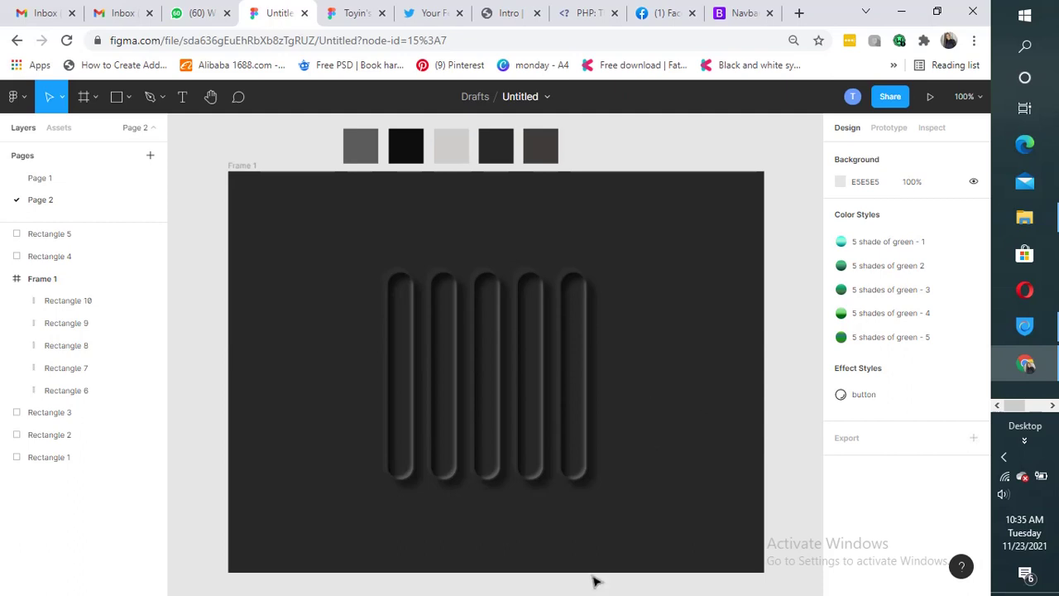
Draw a tall rectangle about 48 by 263 px in the empty area left of the five bars
{"action": "left_click", "coordinate": [116, 97]}
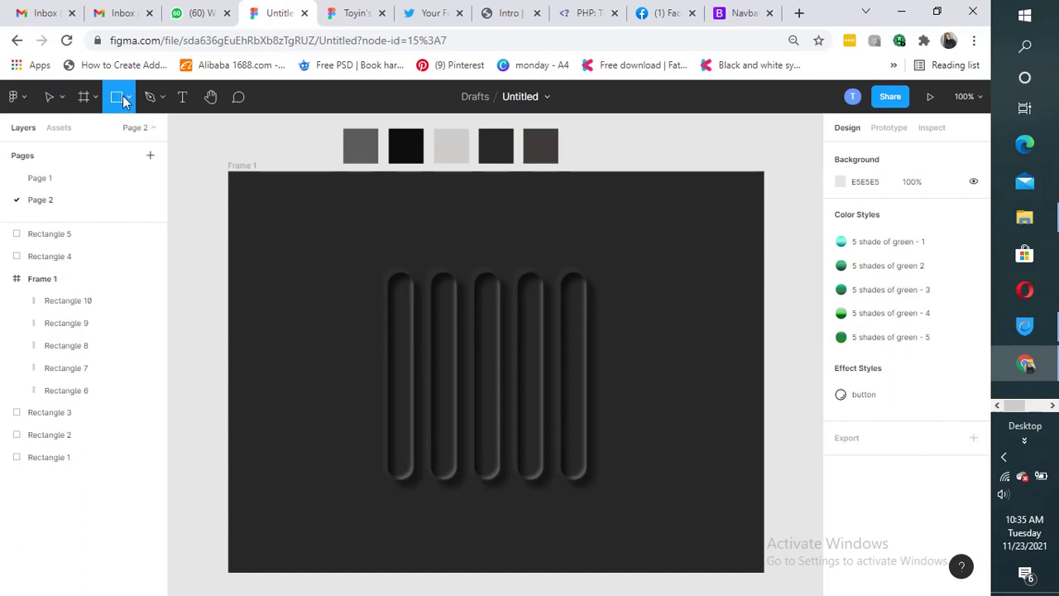
{"action": "left_click", "coordinate": [128, 97]}
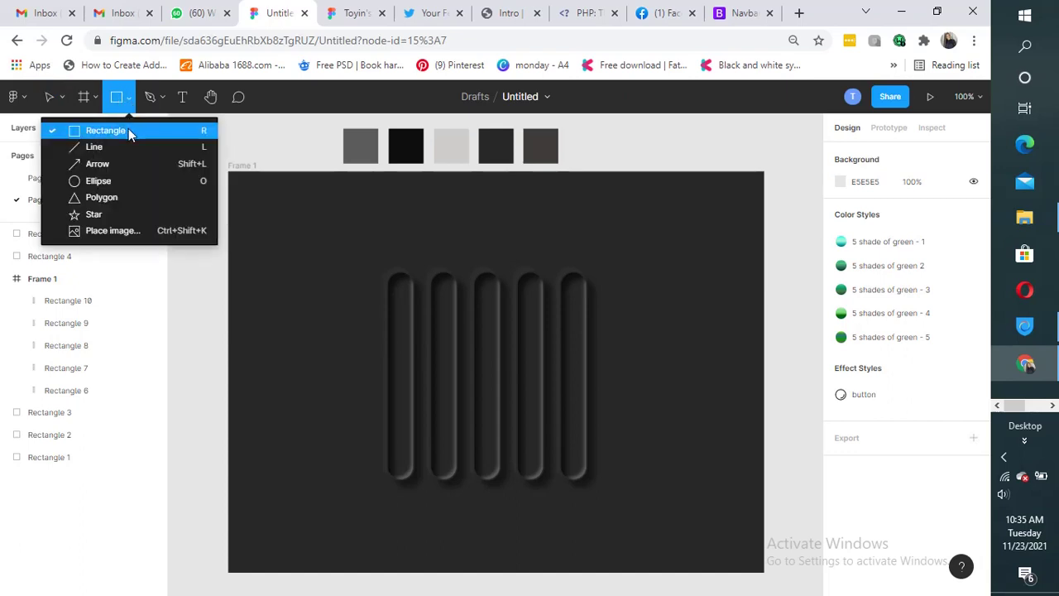
{"action": "left_click", "coordinate": [129, 130]}
{"action": "left_click_drag", "start_coordinate": [283, 290], "coordinate": [318, 474]}
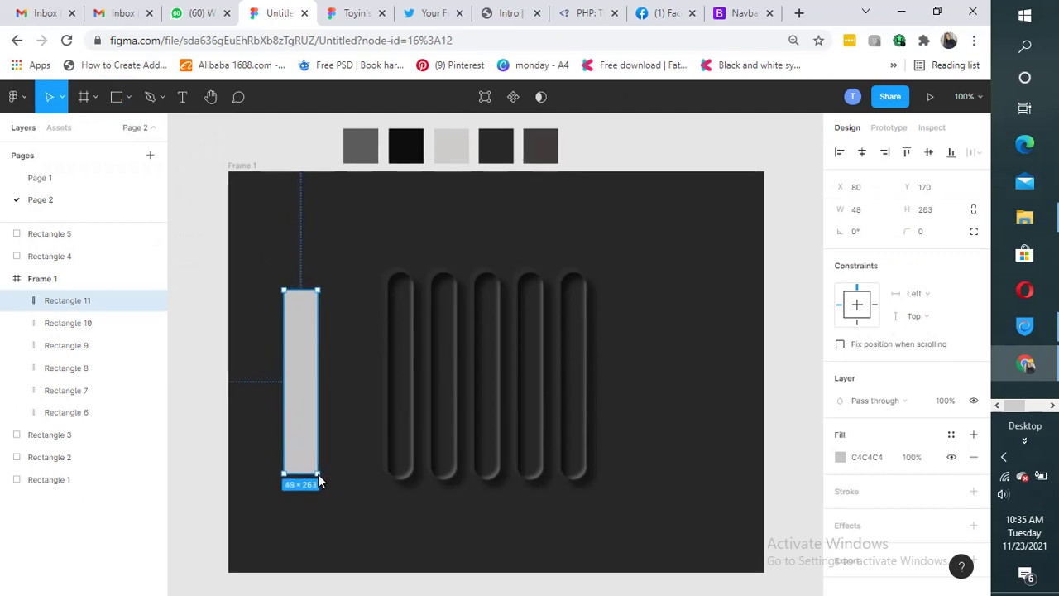
Resize the new light grey rectangle to a width of 36 and a height of 180
{"action": "left_click", "coordinate": [856, 217]}
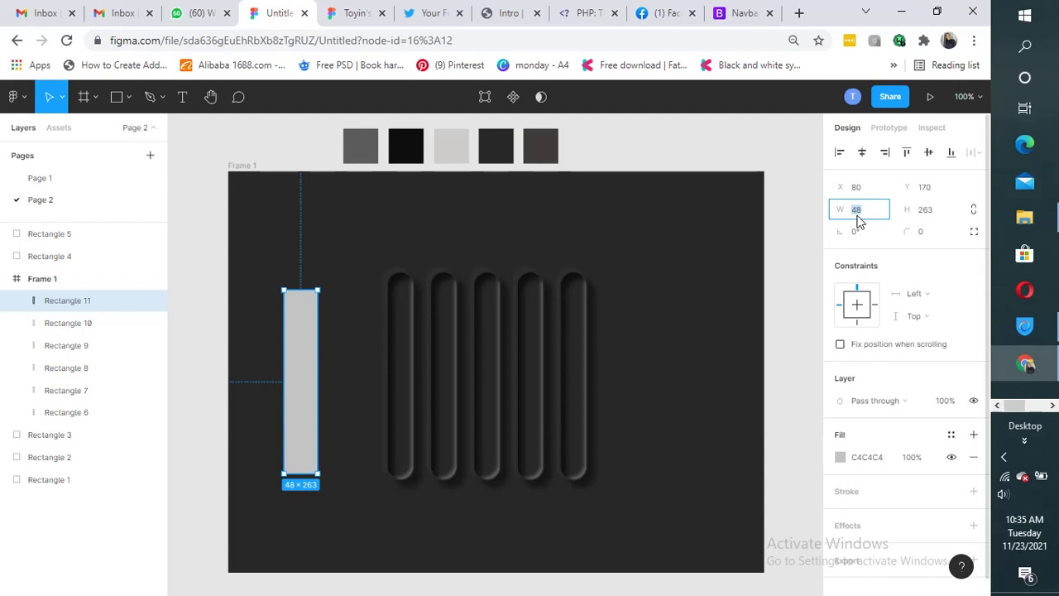
{"action": "type", "text": "36"}
{"action": "left_click", "coordinate": [926, 211]}
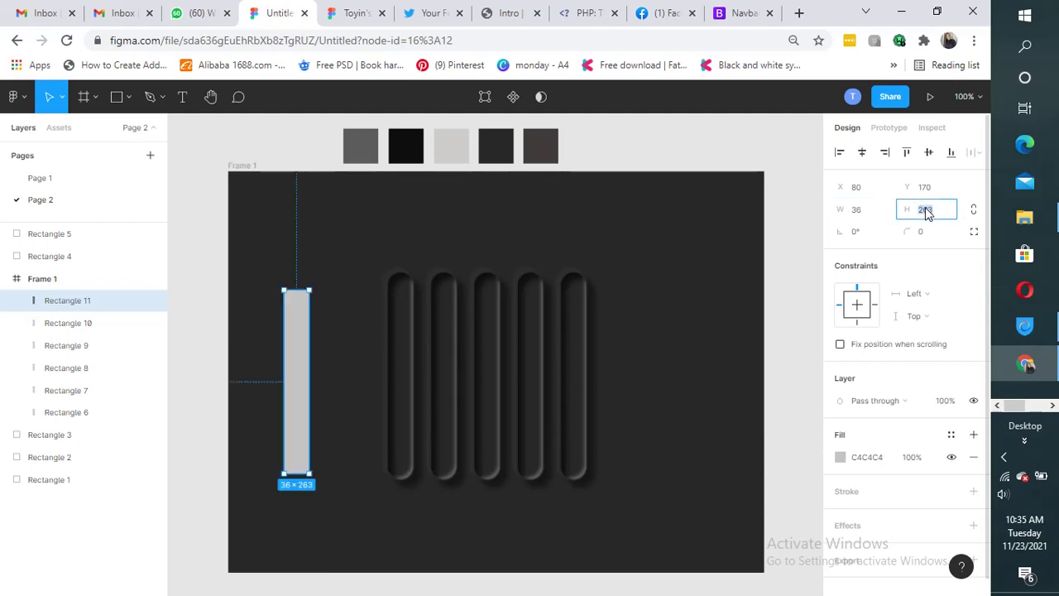
{"action": "type", "text": "180"}
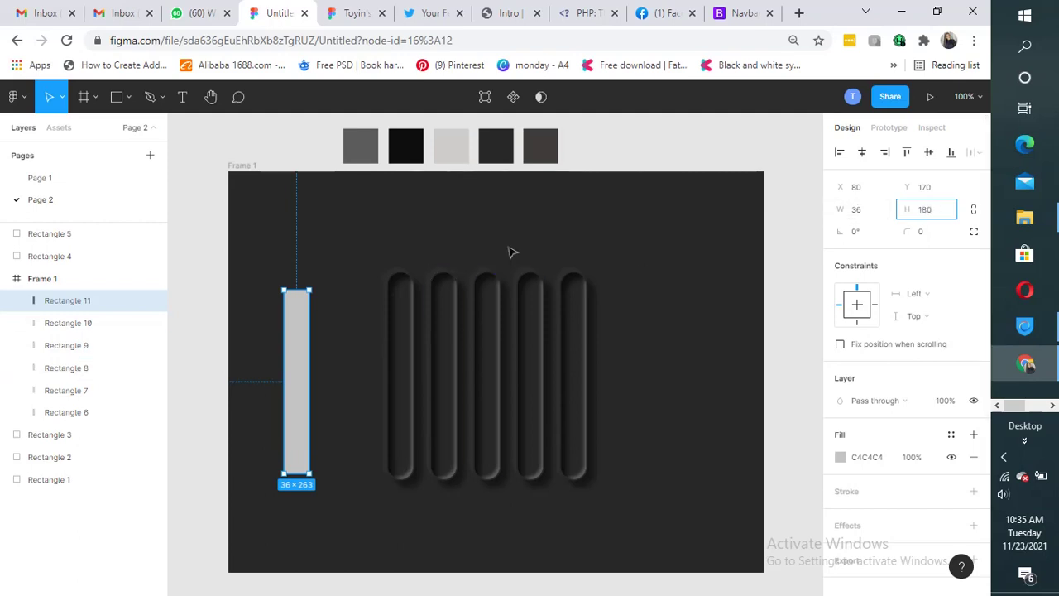
{"action": "left_click", "coordinate": [340, 278]}
{"action": "left_click", "coordinate": [301, 333]}
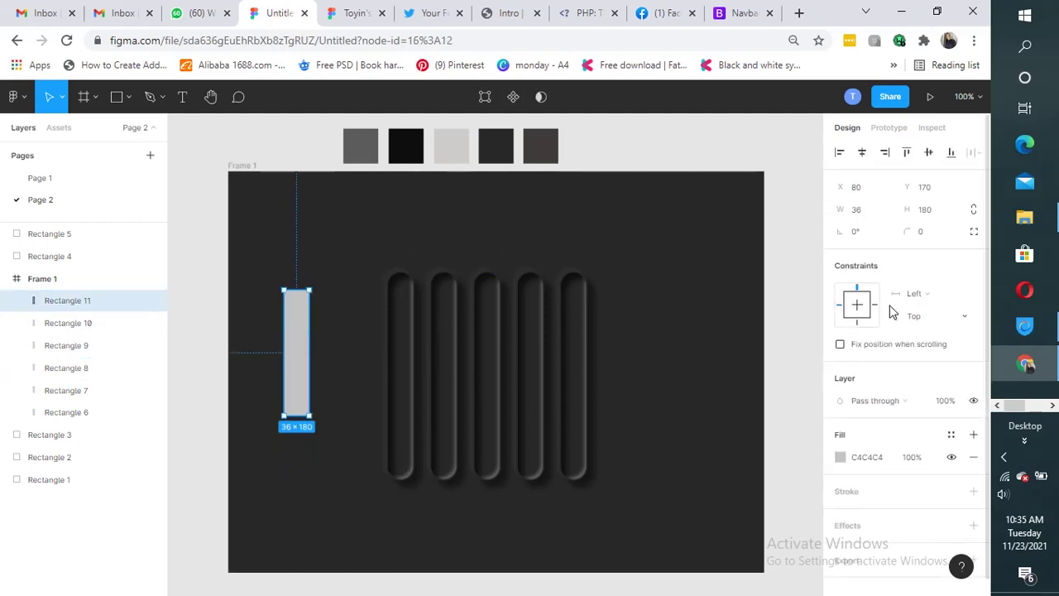
Give the light grey rectangle a corner radius of 40 and move it to the right of the five dark bars
{"action": "left_click", "coordinate": [925, 233]}
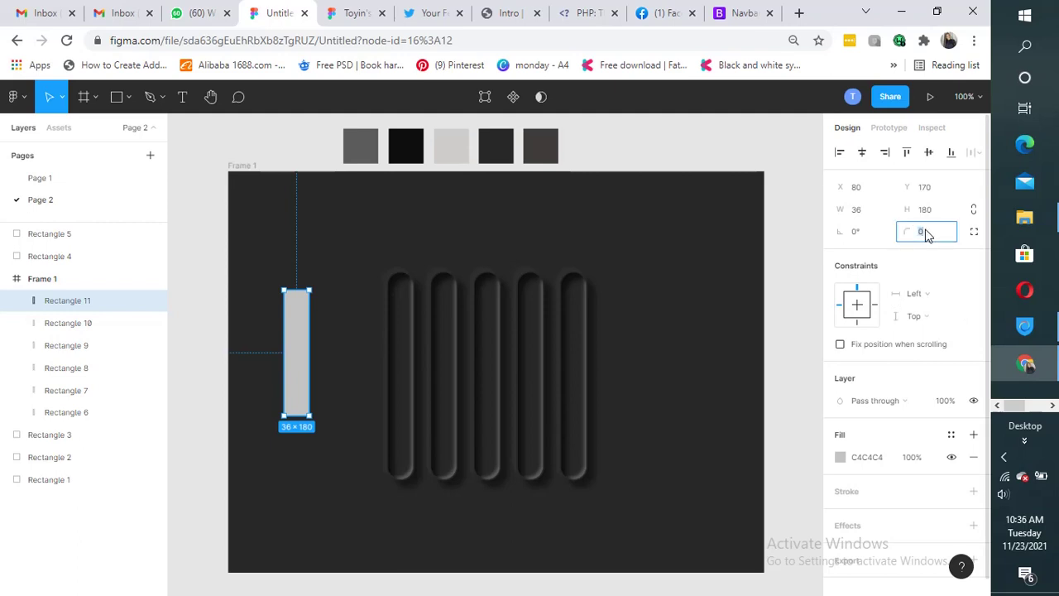
{"action": "type", "text": "40"}
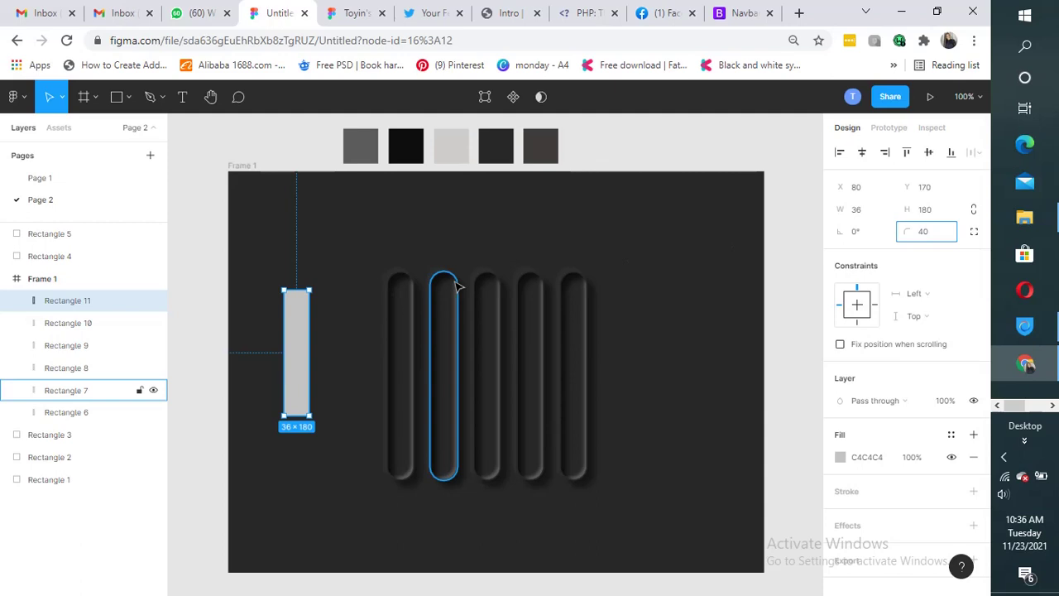
{"action": "left_click", "coordinate": [360, 266]}
{"action": "left_click", "coordinate": [289, 357]}
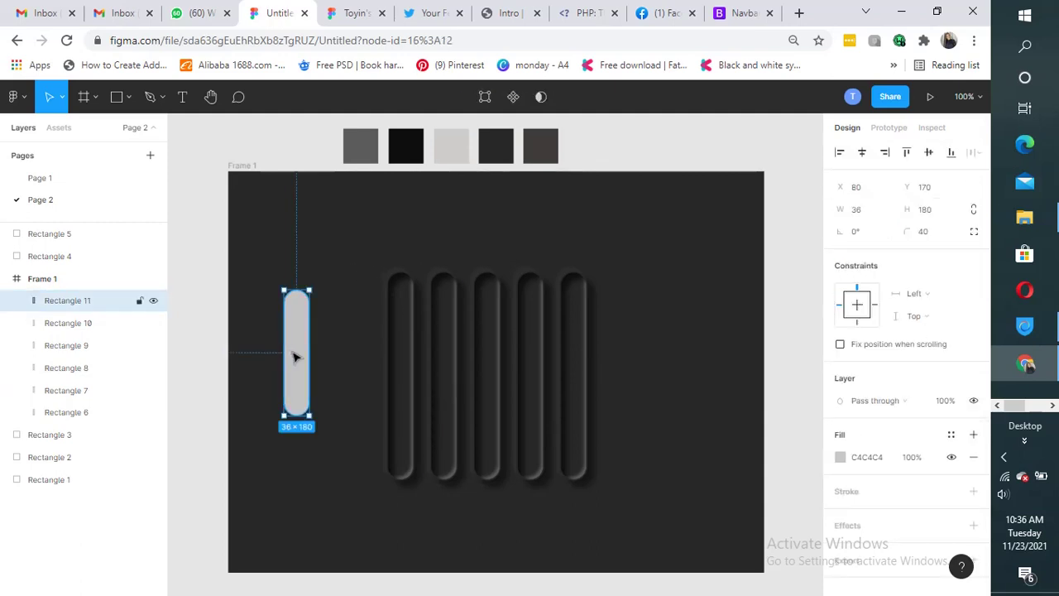
{"action": "left_click_drag", "start_coordinate": [295, 355], "coordinate": [302, 383]}
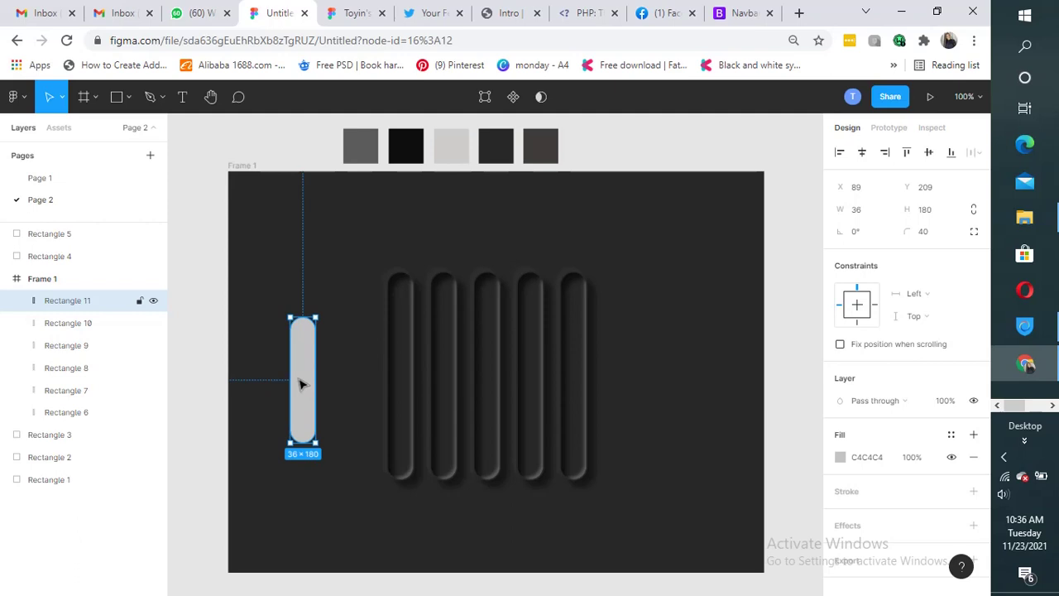
{"action": "left_click_drag", "start_coordinate": [302, 384], "coordinate": [662, 361]}
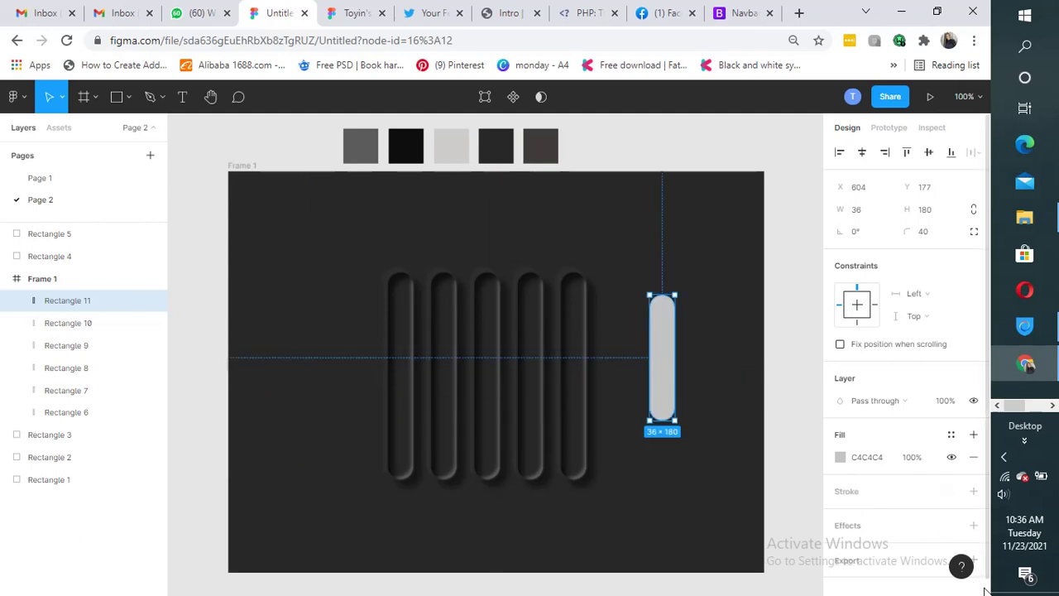
Add a drop shadow with X 4, Y 4 and blur 8 to the light grey bar
{"action": "scroll", "coordinate": [980, 579], "scroll_direction": "down", "scroll_amount": 1}
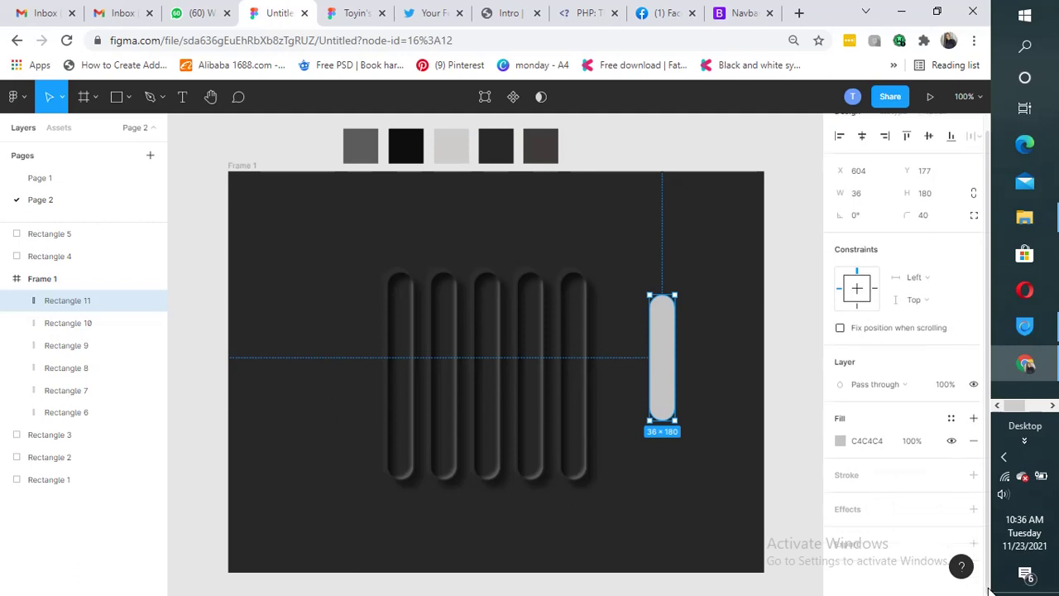
{"action": "left_click", "coordinate": [974, 509]}
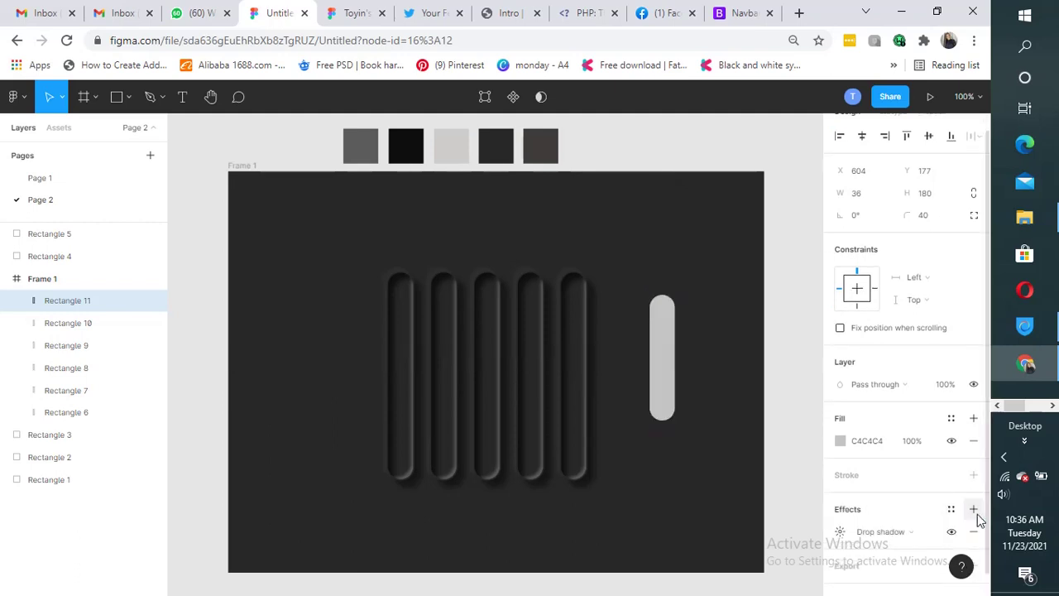
{"action": "left_click", "coordinate": [839, 532]}
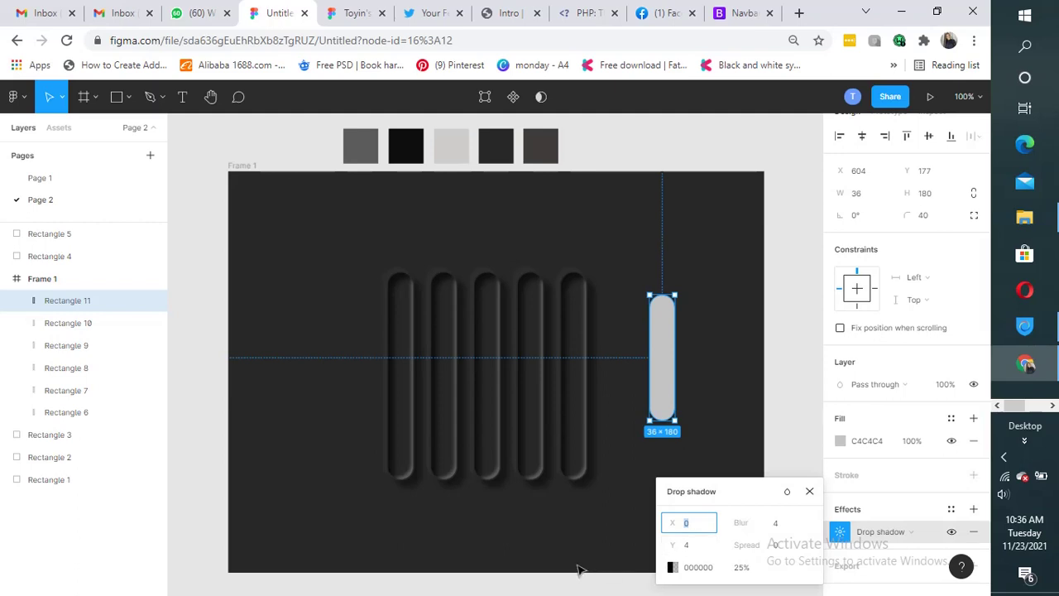
{"action": "key", "text": "Tab"}
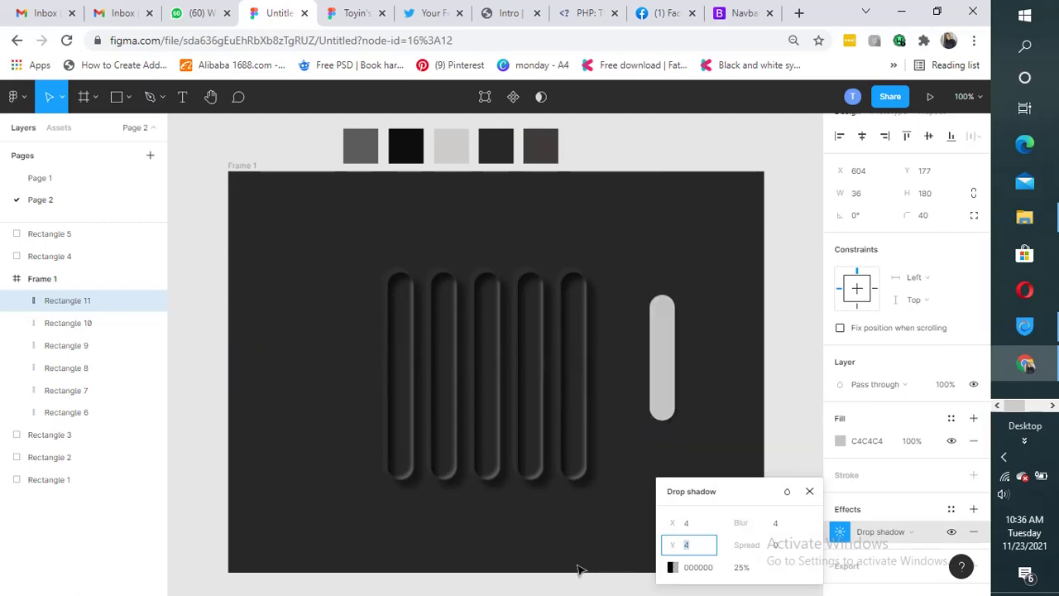
{"action": "key", "text": "Tab"}
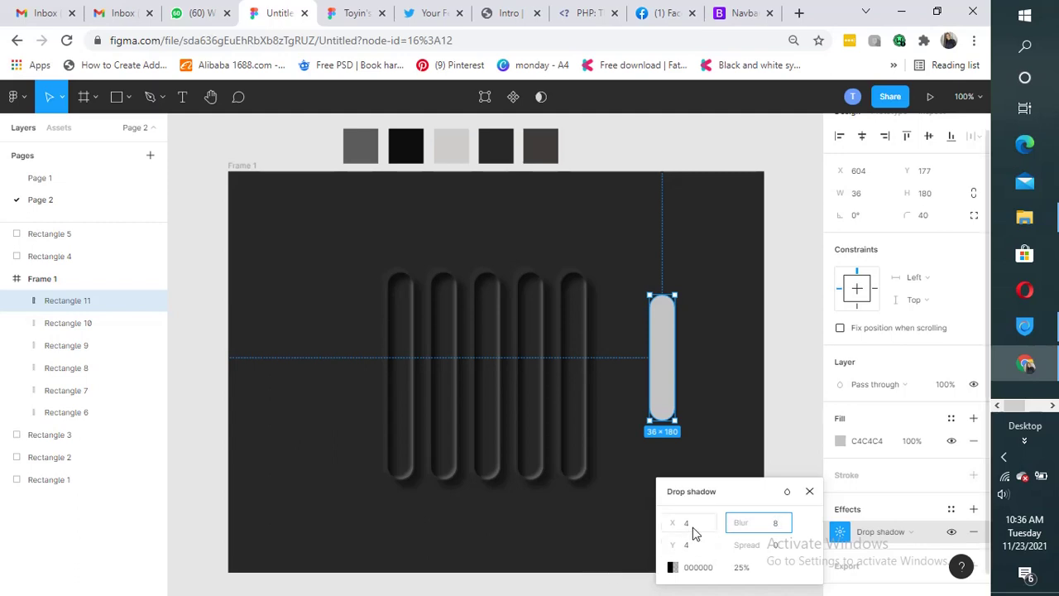
Set the light grey bar's drop shadow colour to 403C3C, copied from the fill of the rightmost swatch
{"action": "left_click", "coordinate": [508, 156]}
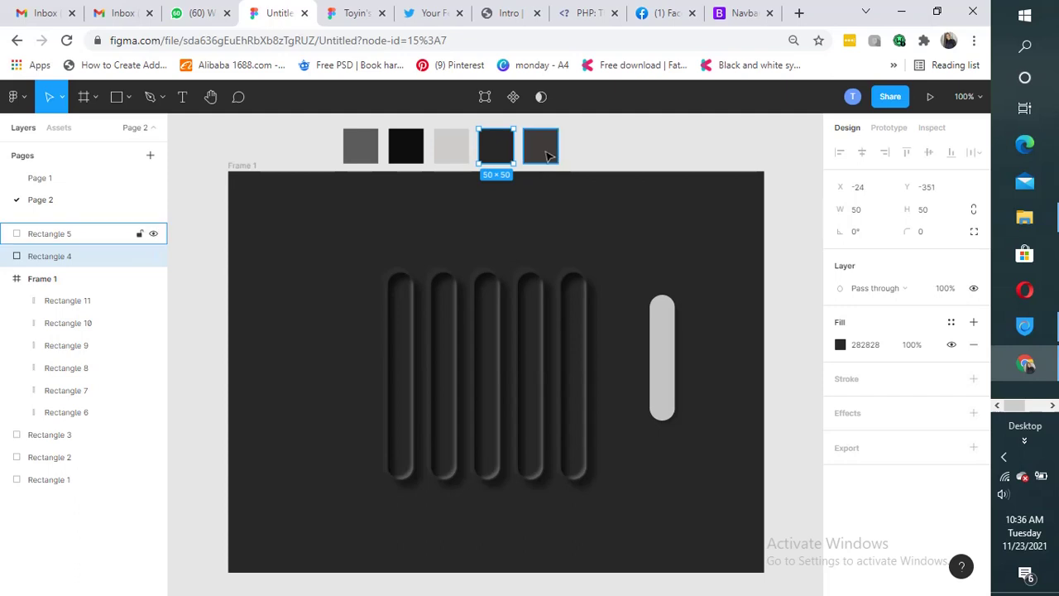
{"action": "left_click", "coordinate": [544, 147]}
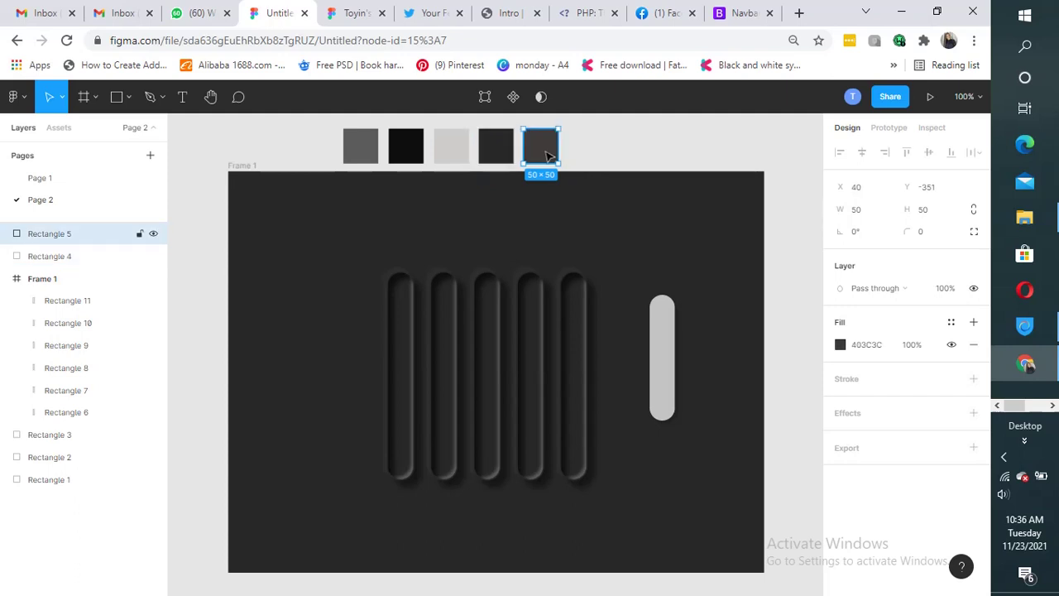
{"action": "left_click", "coordinate": [869, 345]}
{"action": "key", "text": "ctrl+c"}
{"action": "left_click", "coordinate": [664, 369]}
{"action": "left_click", "coordinate": [973, 525]}
{"action": "scroll", "coordinate": [964, 554], "scroll_direction": "down", "scroll_amount": 1}
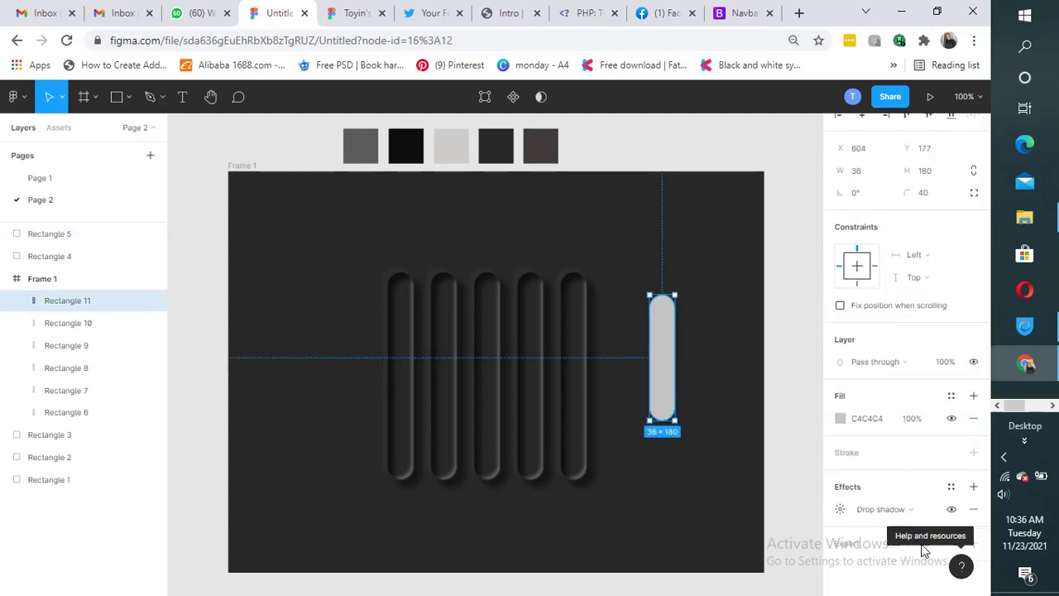
{"action": "left_click", "coordinate": [842, 510]}
{"action": "left_click", "coordinate": [701, 571]}
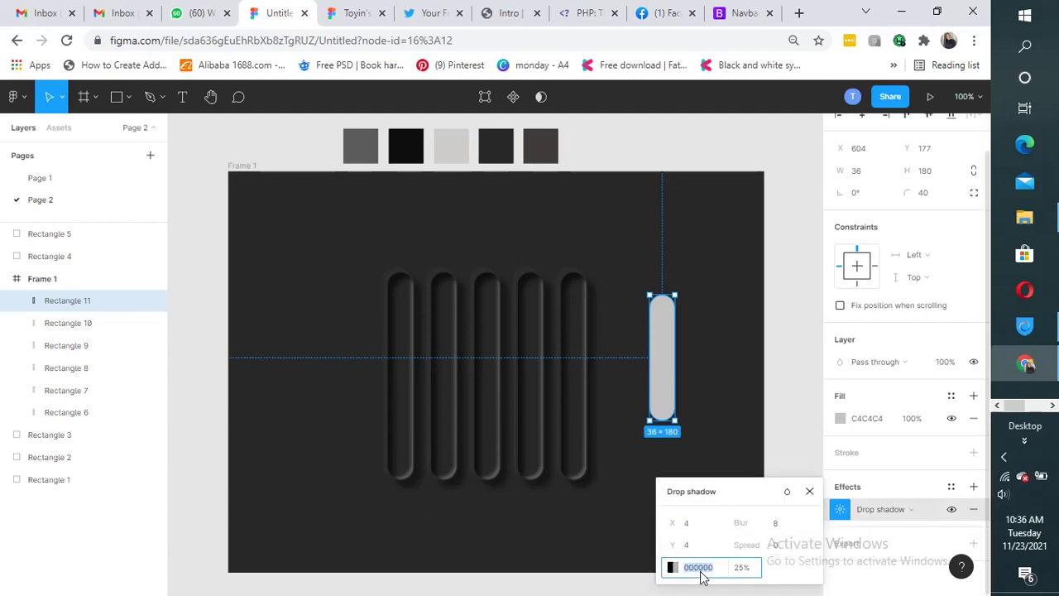
{"action": "key", "text": "ctrl+v"}
Raise the opacity of the light grey bar's 403C3C drop shadow well above 44%
{"action": "left_click", "coordinate": [743, 570]}
{"action": "key", "text": "Up"}
{"action": "key", "text": "Up"}
{"action": "key", "text": "Up"}
{"action": "key", "text": "Up"}
{"action": "key", "text": "Up"}
{"action": "key", "text": "Up"}
{"action": "key", "text": "Up"}
{"action": "key", "text": "Up"}
{"action": "key", "text": "Up"}
{"action": "key", "text": "Up"}
{"action": "key", "text": "Up"}
{"action": "key", "text": "Up"}
{"action": "key", "text": "Up"}
{"action": "key", "text": "Up"}
{"action": "key", "text": "Up"}
{"action": "key", "text": "Up"}
{"action": "key", "text": "Up"}
{"action": "key", "text": "Up"}
{"action": "key", "text": "Up"}
{"action": "key", "text": "Up"}
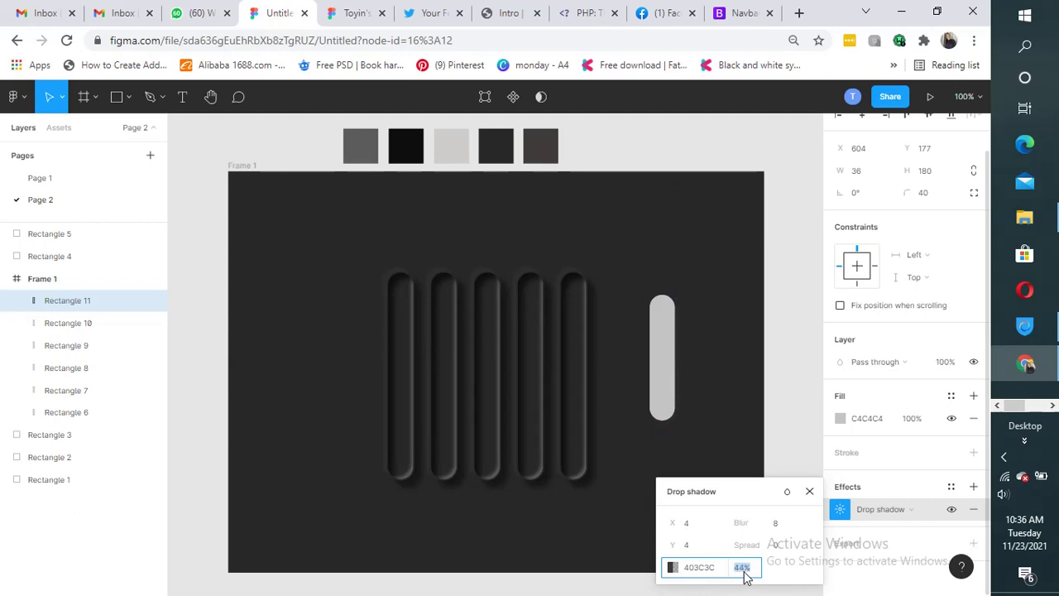
{"action": "key", "text": "Up"}
{"action": "key", "text": "Up"}
{"action": "key", "text": "Up"}
{"action": "key", "text": "Up"}
{"action": "key", "text": "Up"}
{"action": "key", "text": "Up"}
{"action": "key", "text": "Up"}
{"action": "key", "text": "Up"}
{"action": "key", "text": "Up"}
{"action": "key", "text": "Up"}
{"action": "key", "text": "Up"}
{"action": "key", "text": "Up"}
{"action": "key", "text": "Up"}
{"action": "key", "text": "Up"}
{"action": "key", "text": "Up"}
{"action": "key", "text": "Up"}
{"action": "key", "text": "Up"}
{"action": "key", "text": "Up"}
{"action": "key", "text": "Up"}
{"action": "key", "text": "Up"}
{"action": "left_click", "coordinate": [724, 396]}
Add a second drop shadow with X -4, Y -4 and blur 8 to the light grey bar
{"action": "left_click", "coordinate": [658, 393]}
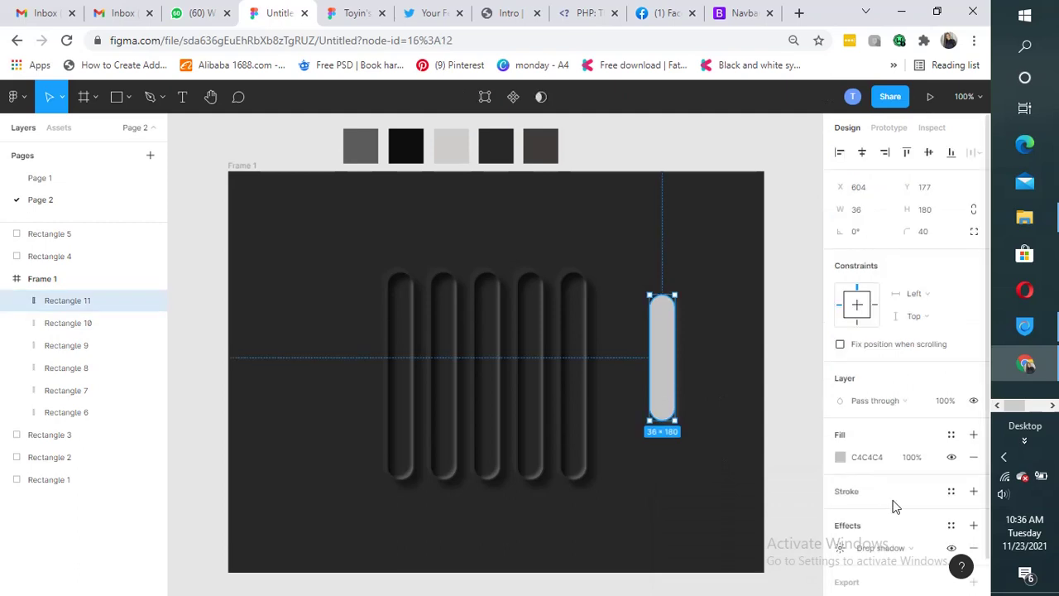
{"action": "left_click", "coordinate": [973, 526]}
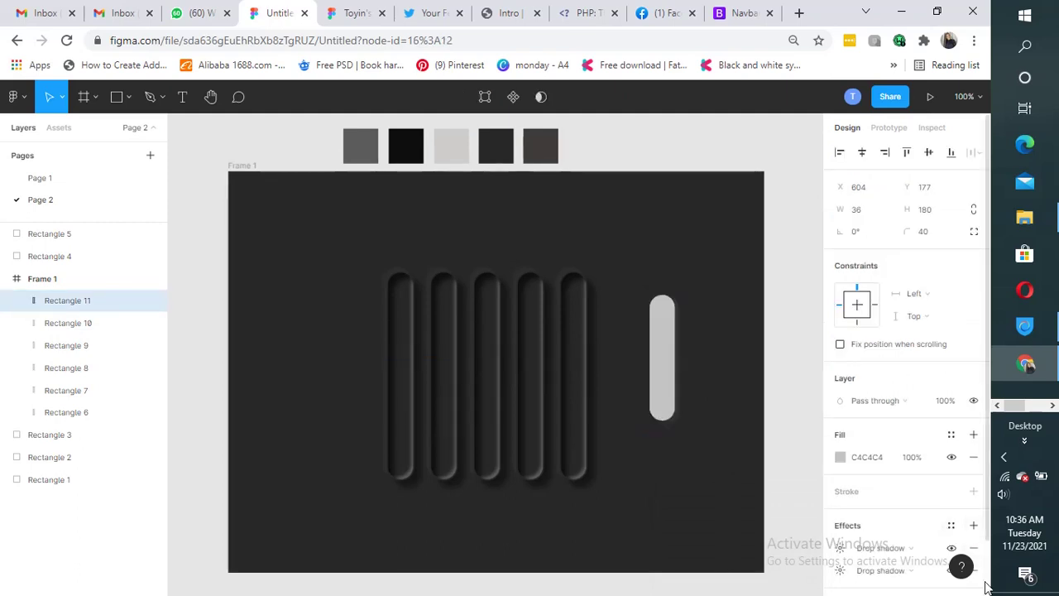
{"action": "scroll", "coordinate": [976, 538], "scroll_direction": "down", "scroll_amount": 1}
{"action": "left_click", "coordinate": [839, 490]}
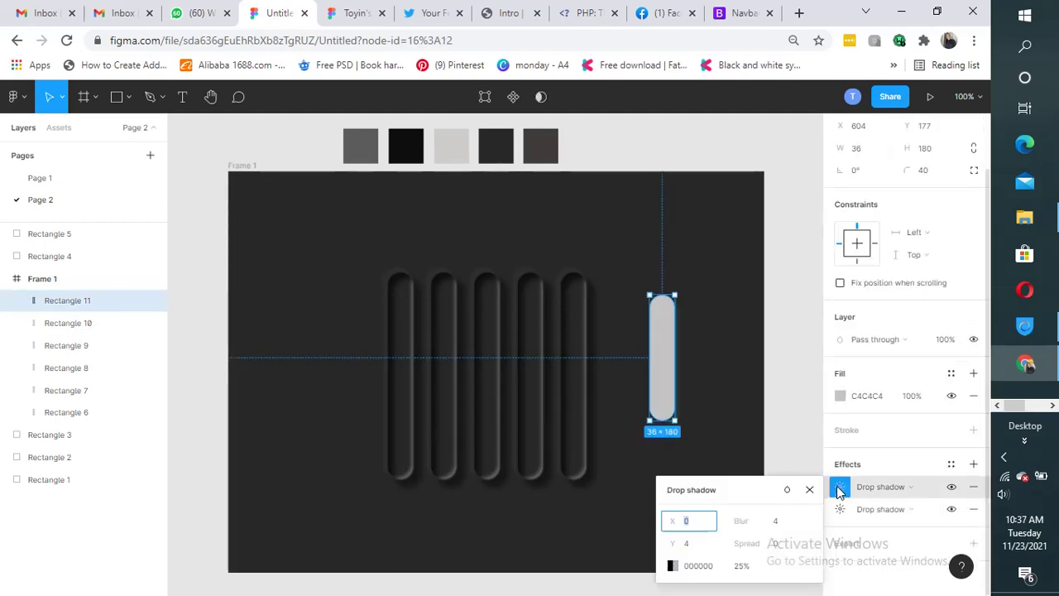
{"action": "left_click", "coordinate": [688, 526]}
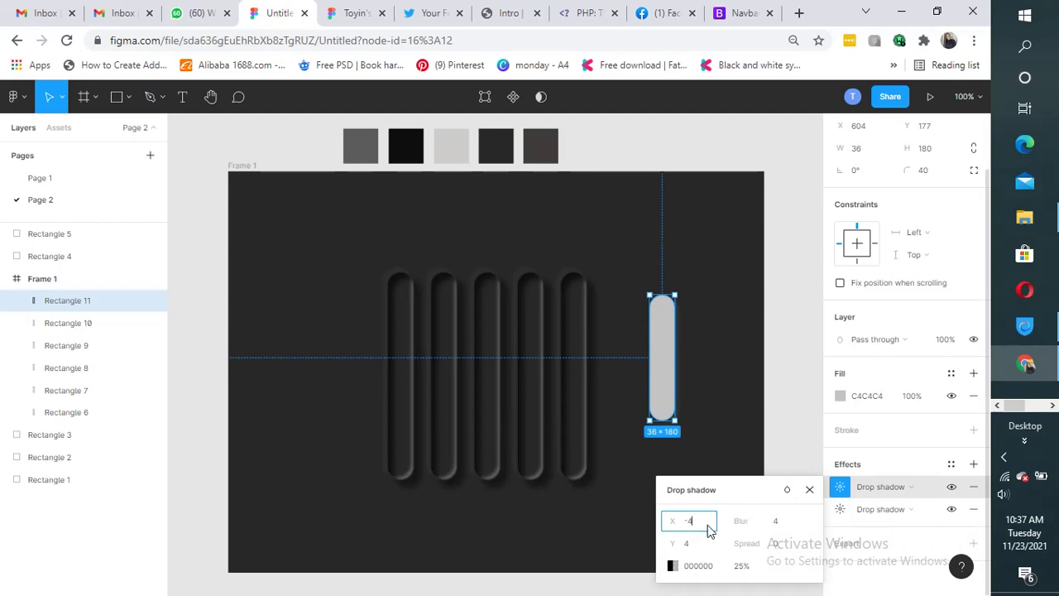
{"action": "key", "text": "Tab"}
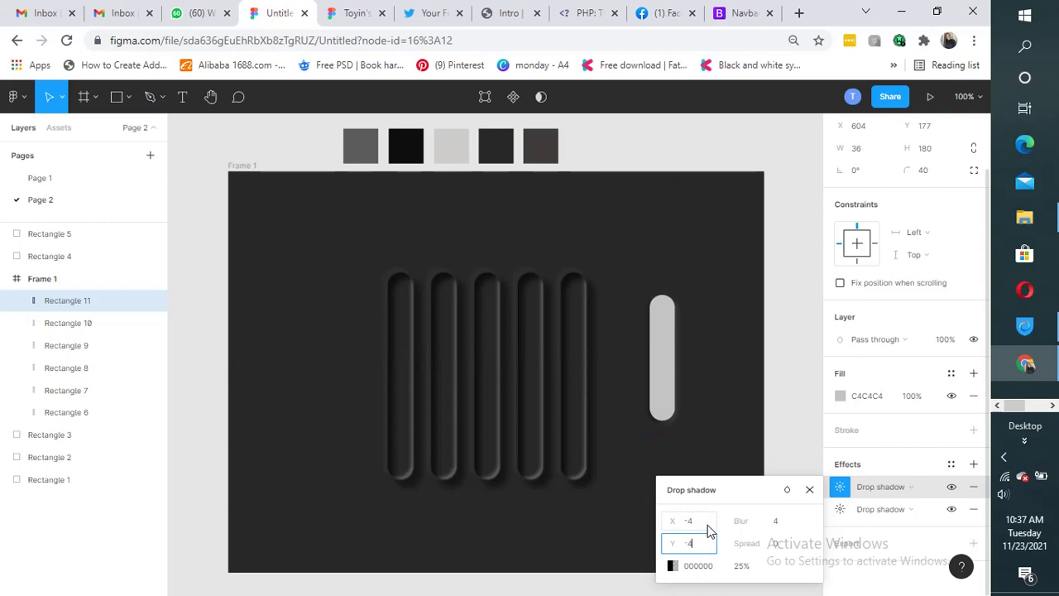
{"action": "type", "text": "-4"}
{"action": "key", "text": "Tab"}
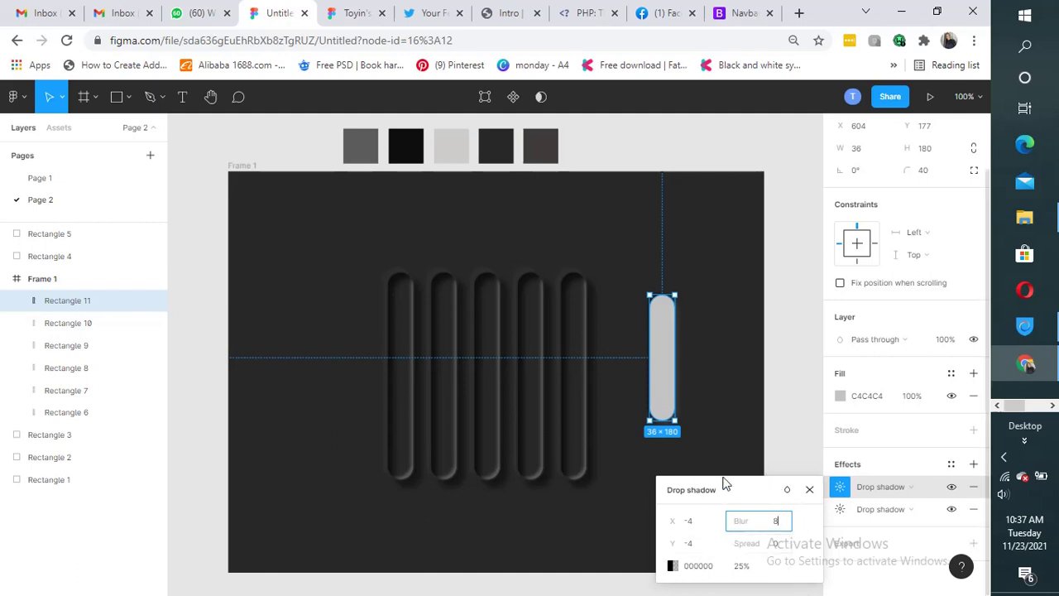
{"action": "left_click", "coordinate": [671, 566]}
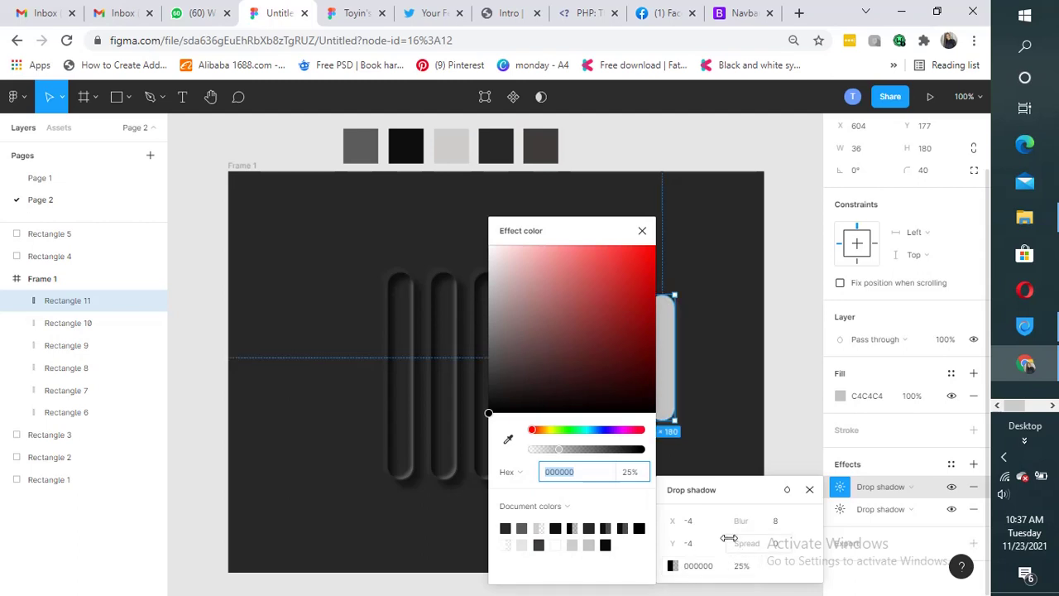
{"action": "left_click", "coordinate": [733, 431]}
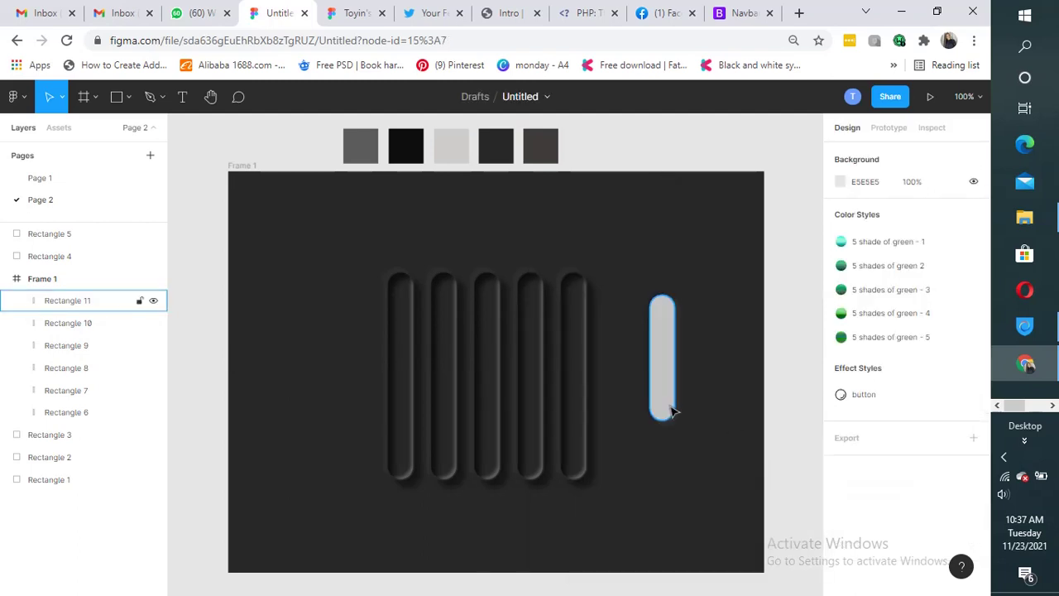
Change the light grey bar's original 403C3C drop shadow, the lower of its two effects, to an inner shadow
{"action": "left_click", "coordinate": [669, 409]}
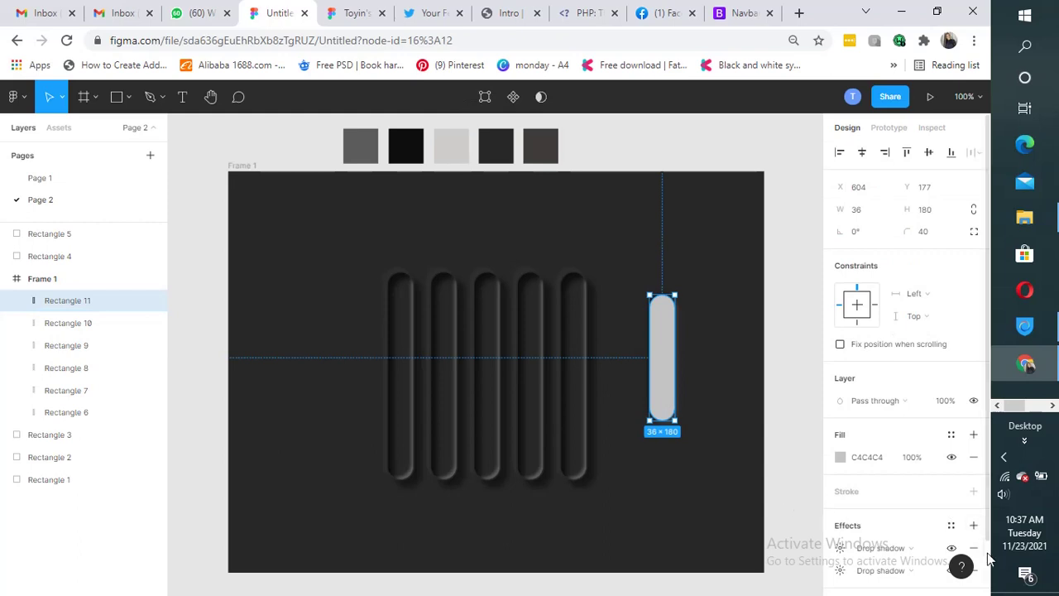
{"action": "scroll", "coordinate": [989, 565], "scroll_direction": "down", "scroll_amount": 1}
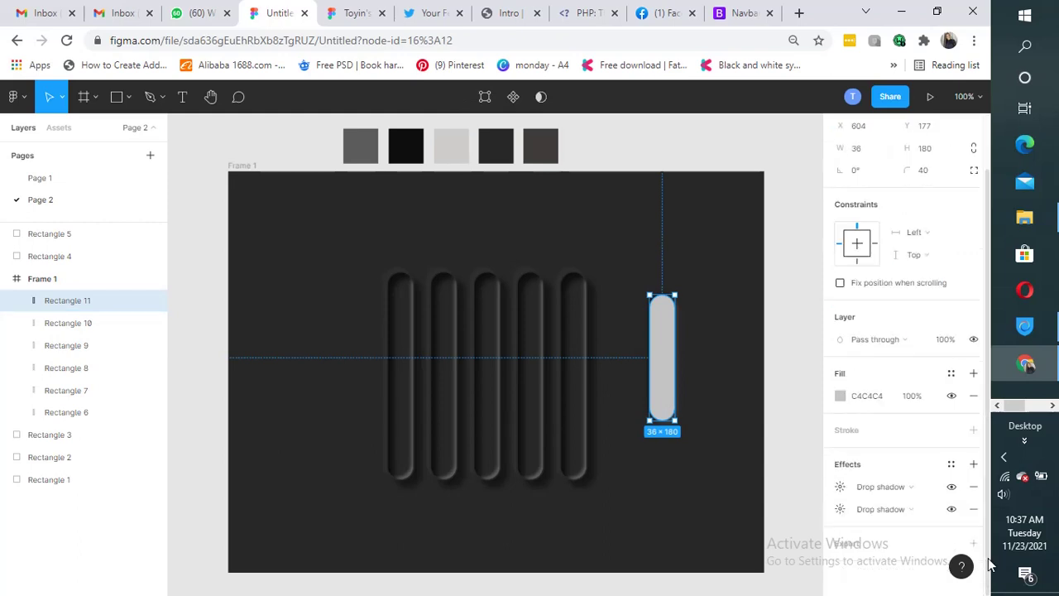
{"action": "left_click", "coordinate": [899, 509]}
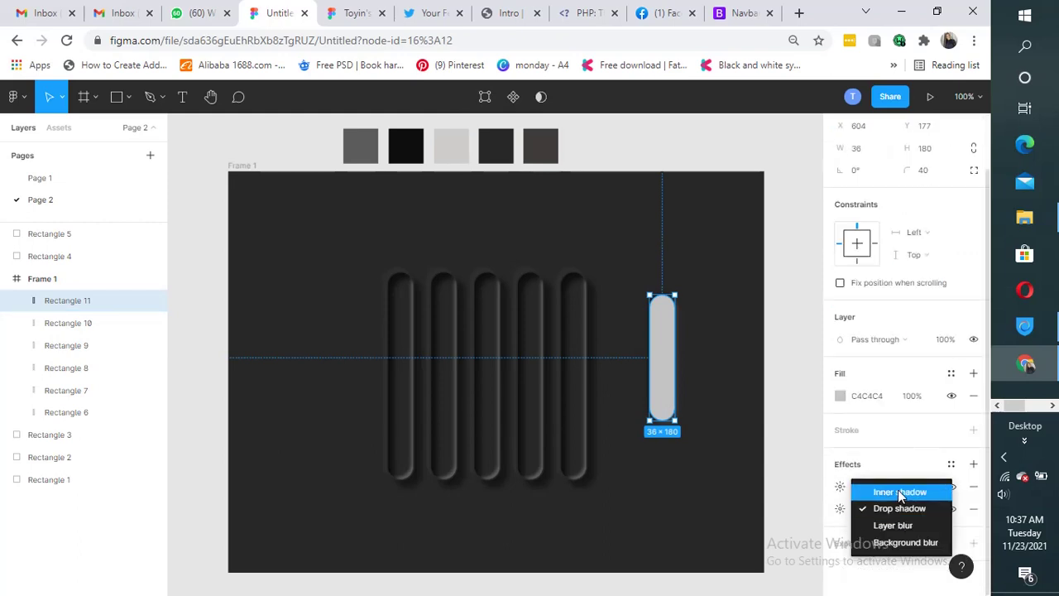
{"action": "left_click", "coordinate": [899, 491]}
{"action": "left_click", "coordinate": [760, 451]}
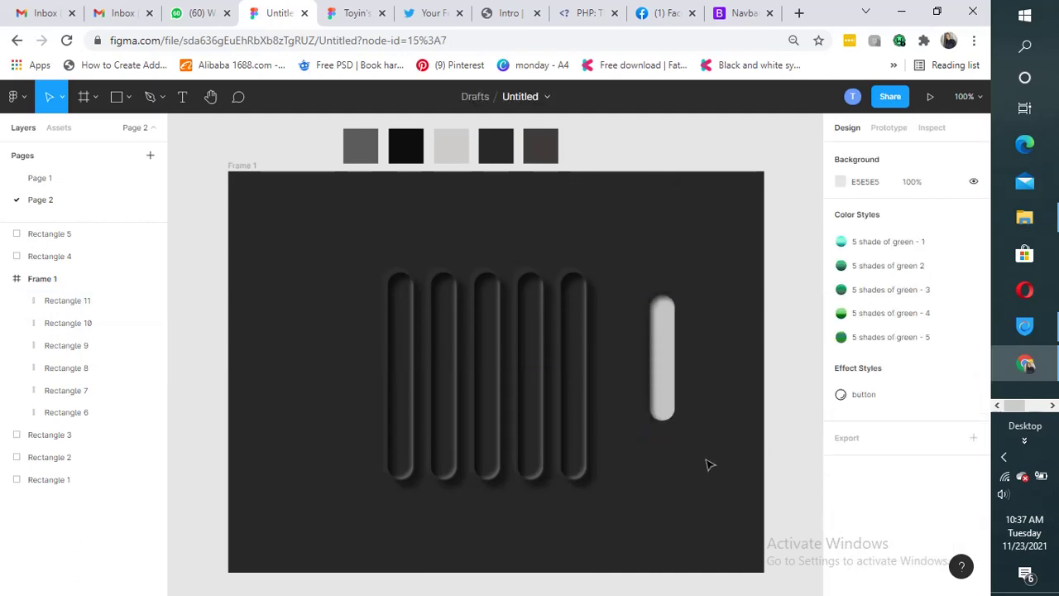
Move the light grey bar slightly down and left to about X 590, Y 213
{"action": "left_click", "coordinate": [664, 397]}
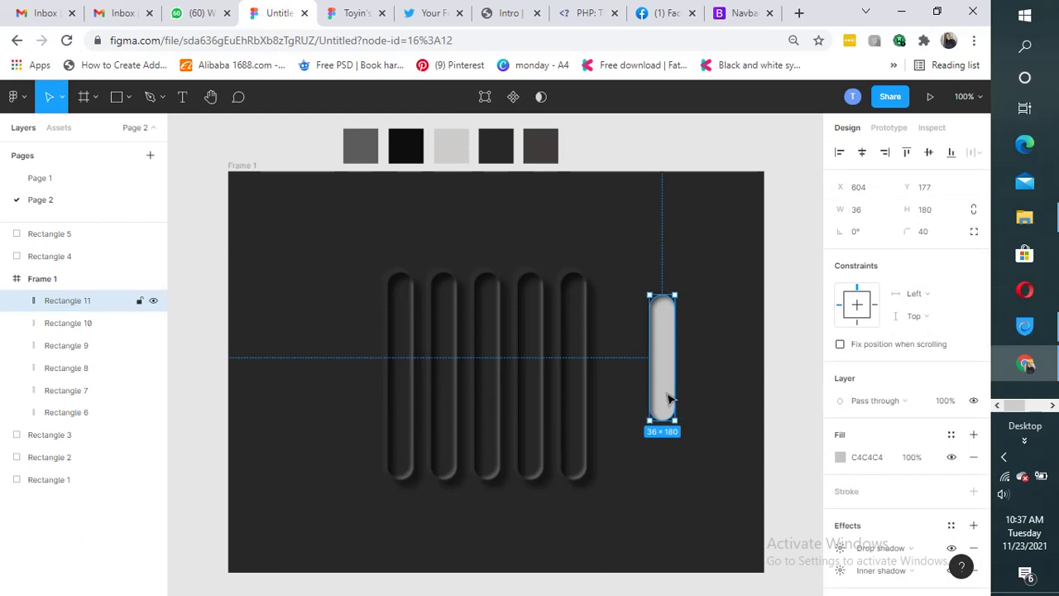
{"action": "left_click_drag", "start_coordinate": [670, 400], "coordinate": [659, 434]}
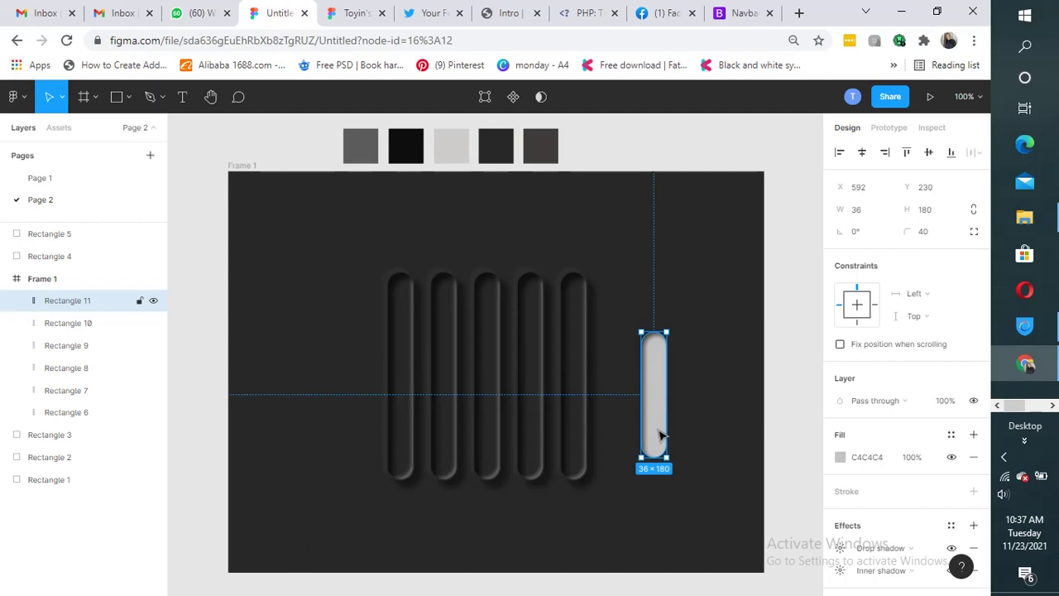
{"action": "left_click_drag", "start_coordinate": [659, 433], "coordinate": [656, 427]}
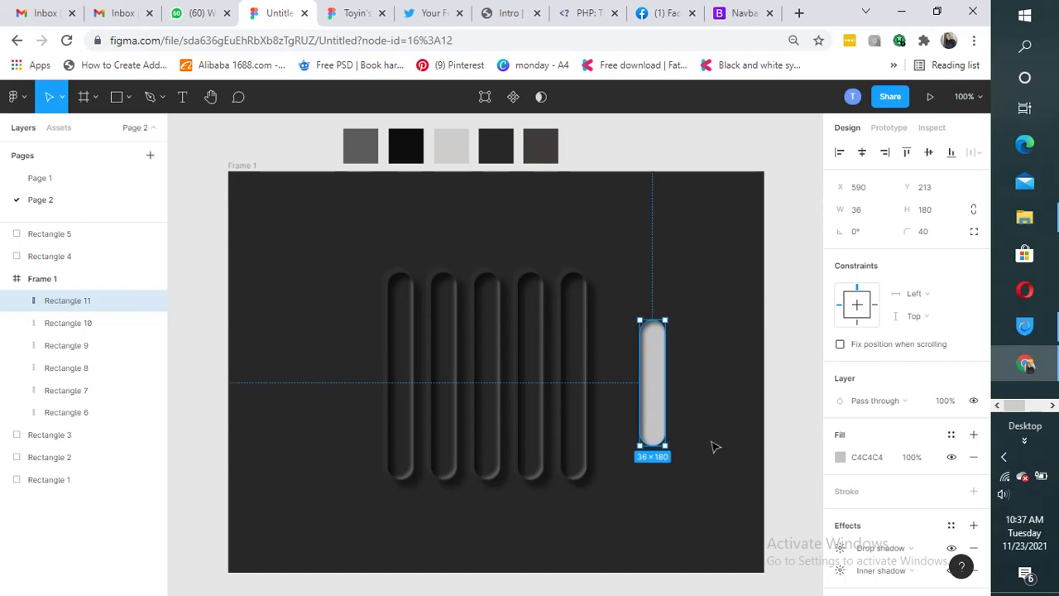
{"action": "left_click", "coordinate": [708, 399]}
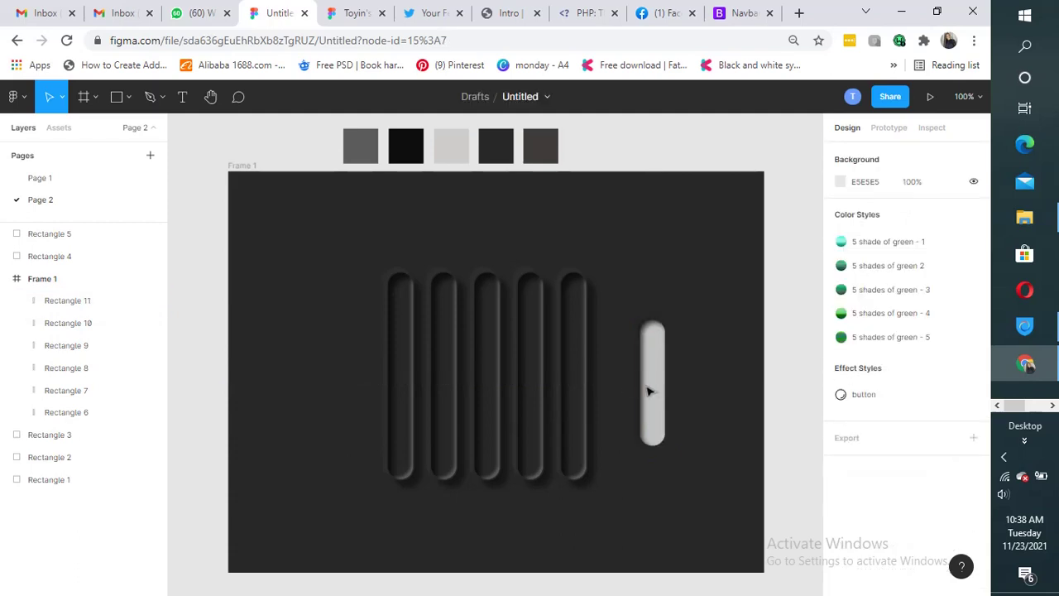
{"action": "left_click", "coordinate": [652, 392]}
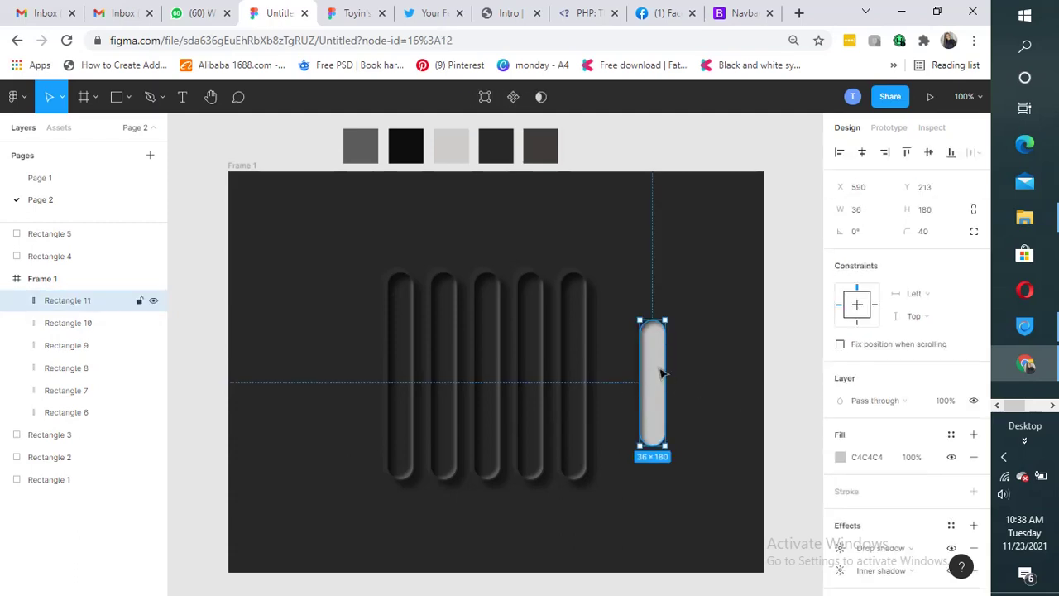
{"action": "left_click", "coordinate": [709, 392]}
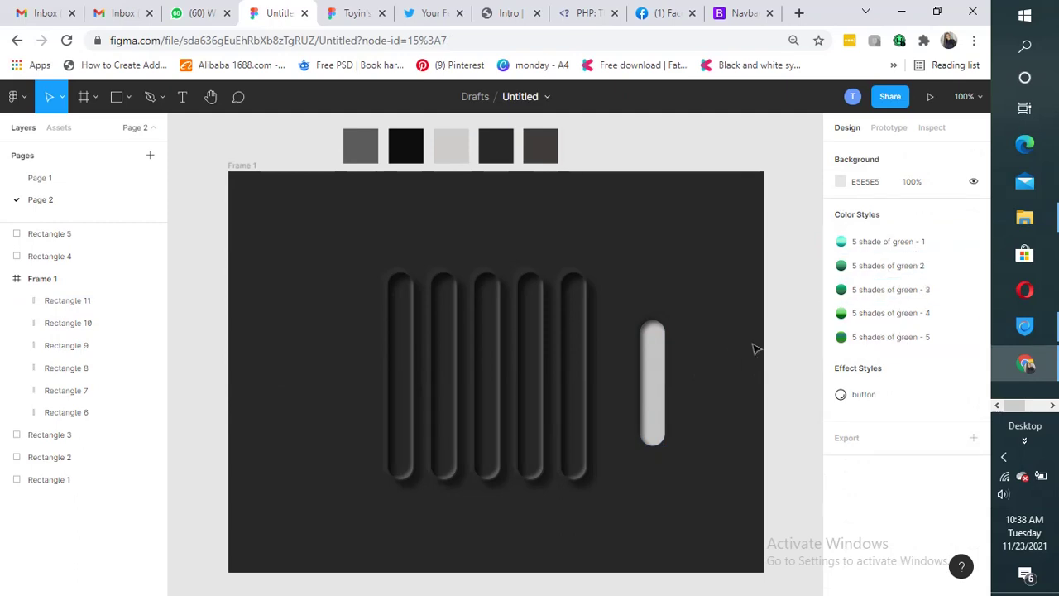
Apply the colour style "5 shade of green - 1" to the light grey bar's fill
{"action": "left_click", "coordinate": [653, 385]}
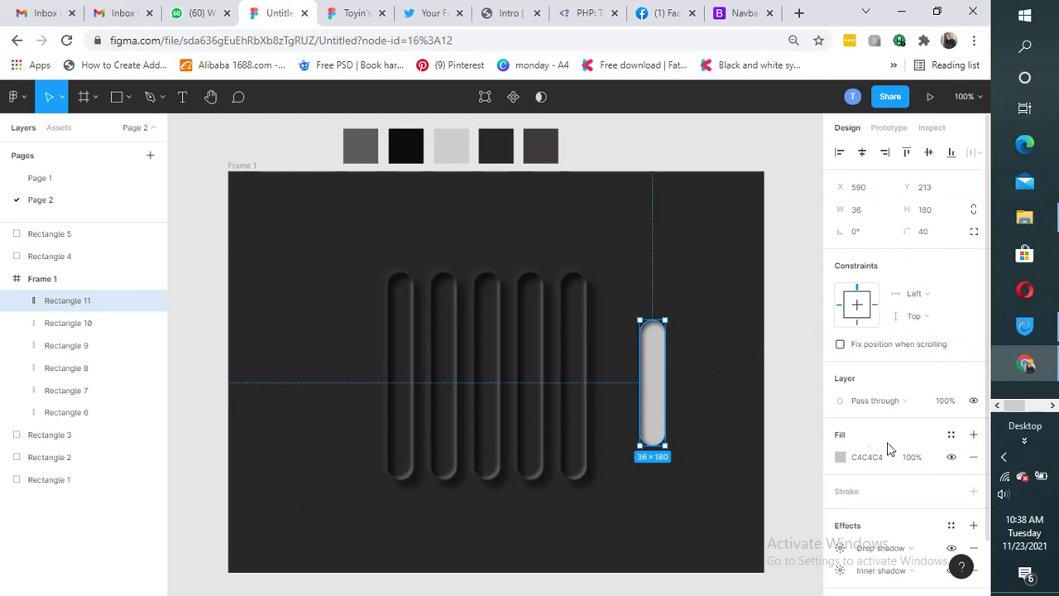
{"action": "left_click", "coordinate": [952, 436]}
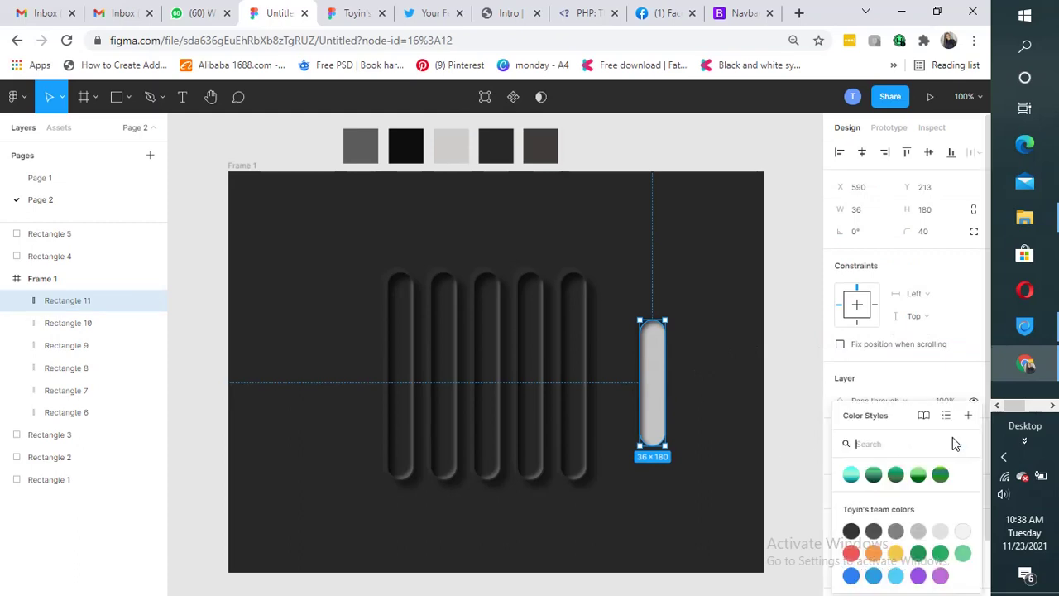
{"action": "left_click", "coordinate": [852, 474]}
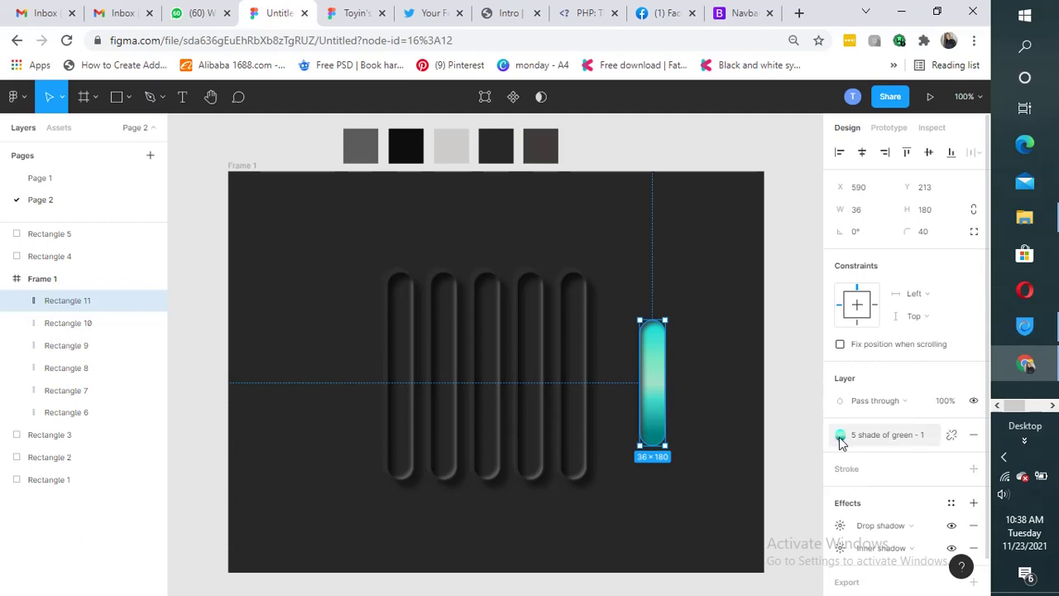
Add a stroke of width 1 inside the green bar and detach its gradient fill from the colour style
{"action": "left_click", "coordinate": [840, 436]}
{"action": "left_click", "coordinate": [845, 474]}
{"action": "left_click", "coordinate": [843, 465]}
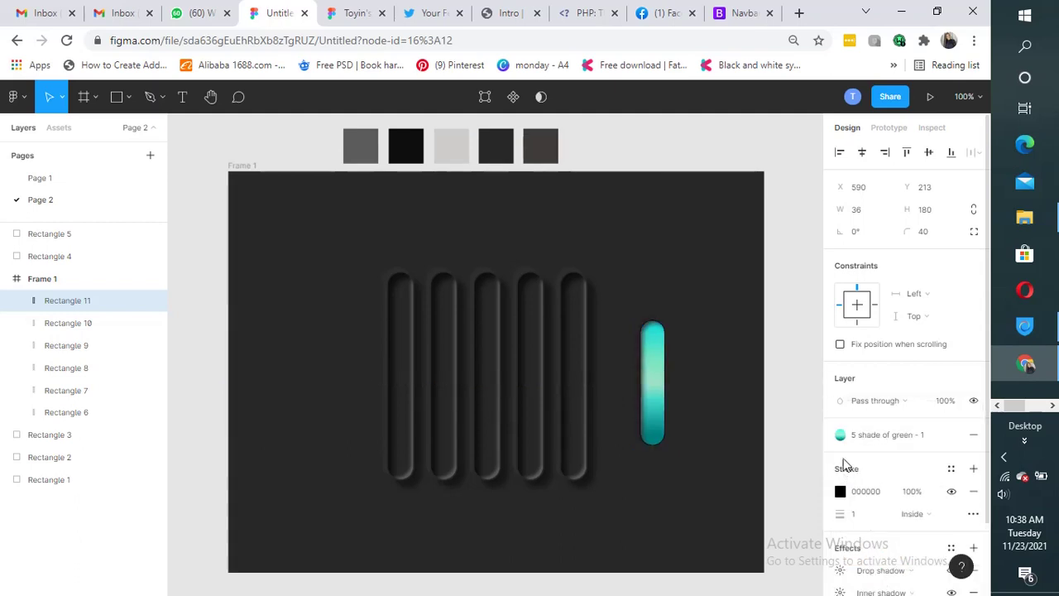
{"action": "left_click", "coordinate": [952, 435]}
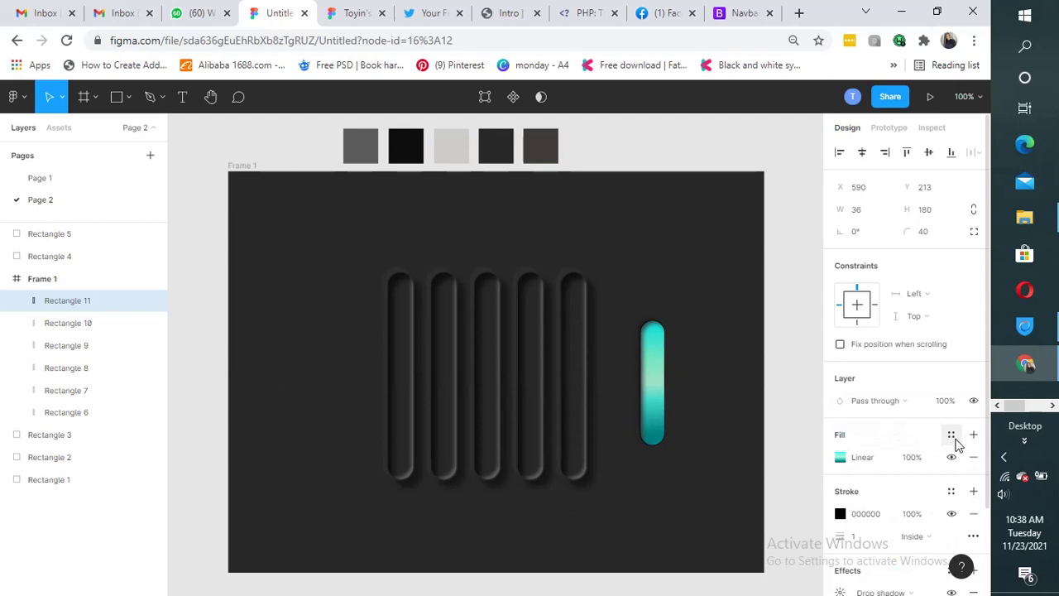
{"action": "left_click", "coordinate": [842, 457]}
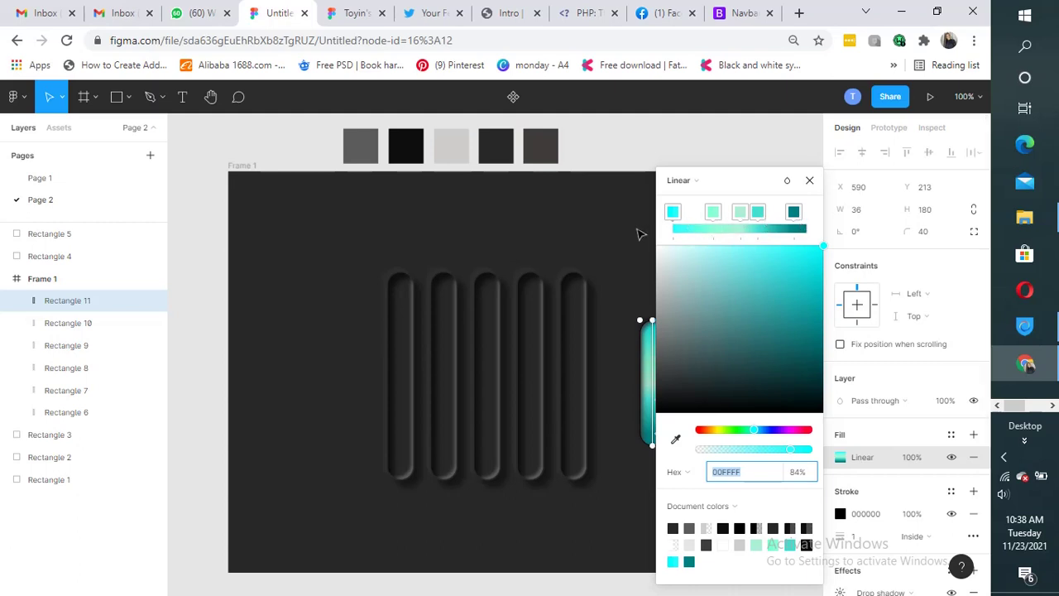
{"action": "left_click", "coordinate": [810, 179]}
{"action": "left_click", "coordinate": [711, 285]}
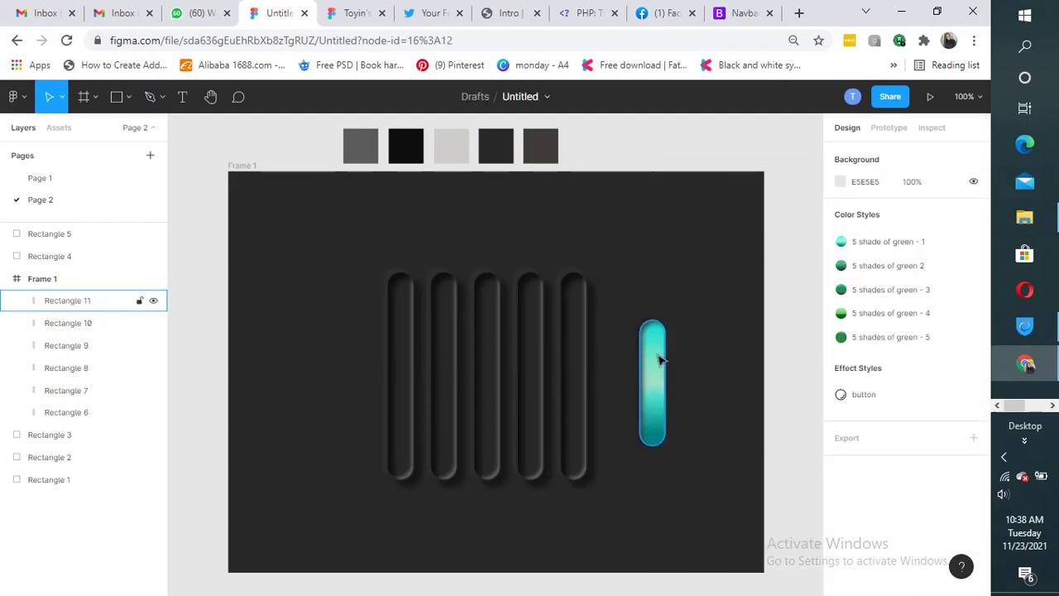
Set the green gradient bar's stroke to the document colour 5C5C5C
{"action": "left_click_drag", "start_coordinate": [657, 356], "coordinate": [676, 383]}
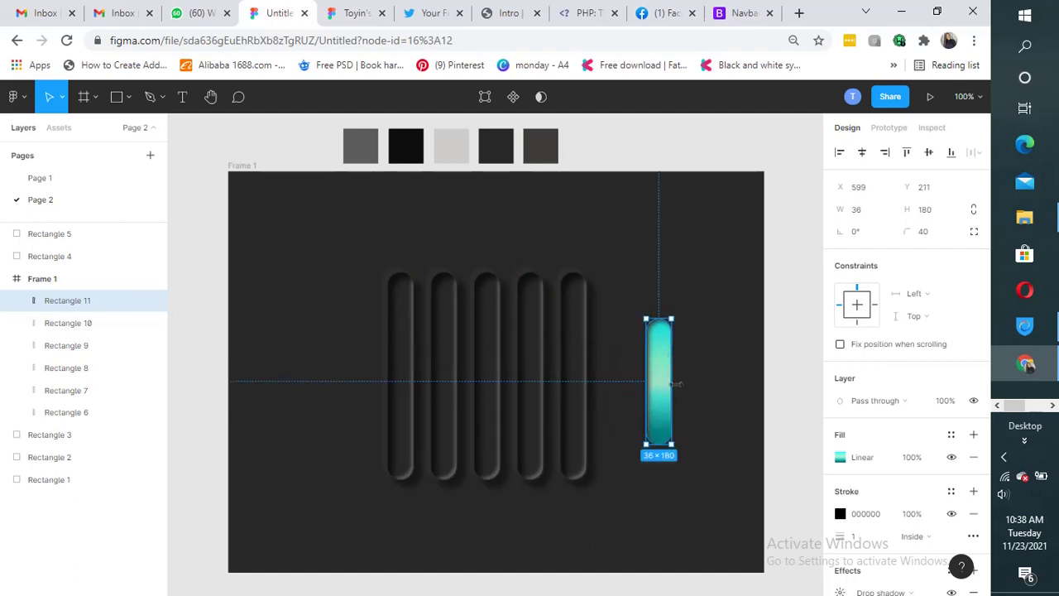
{"action": "left_click", "coordinate": [840, 514]}
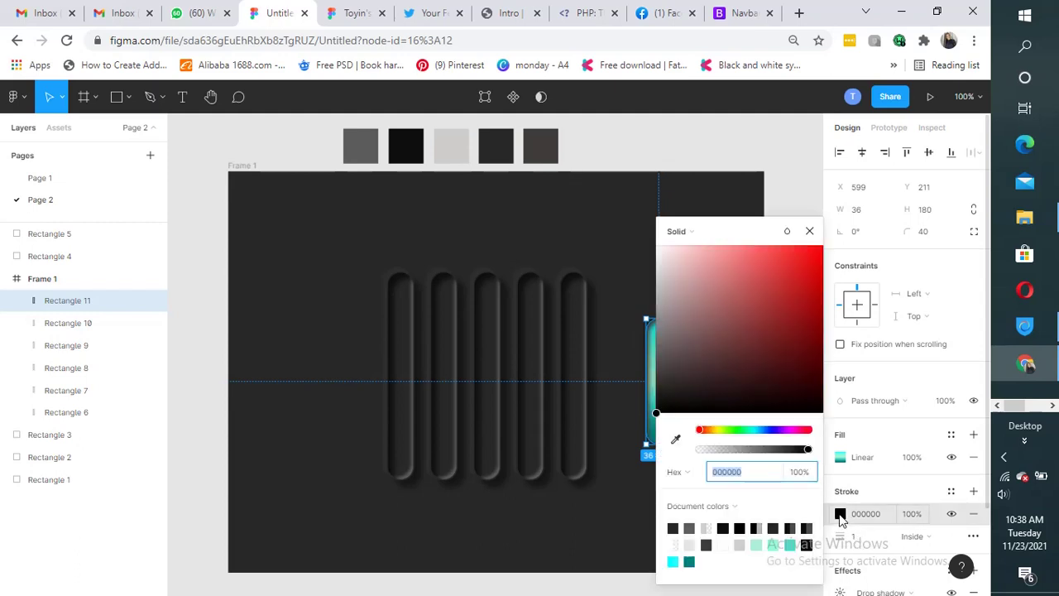
{"action": "left_click", "coordinate": [691, 526]}
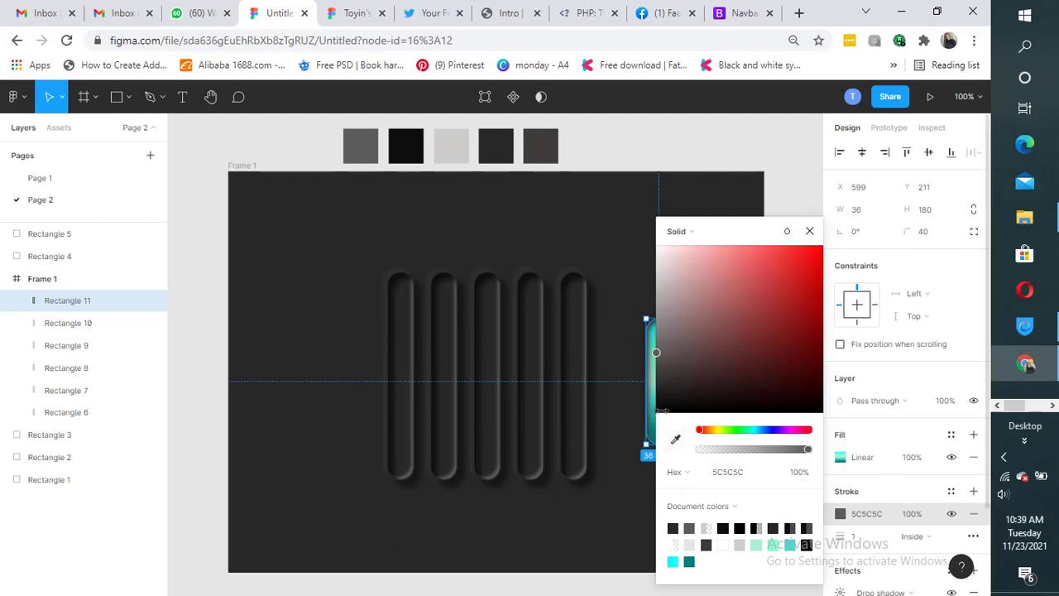
{"action": "left_click", "coordinate": [624, 266]}
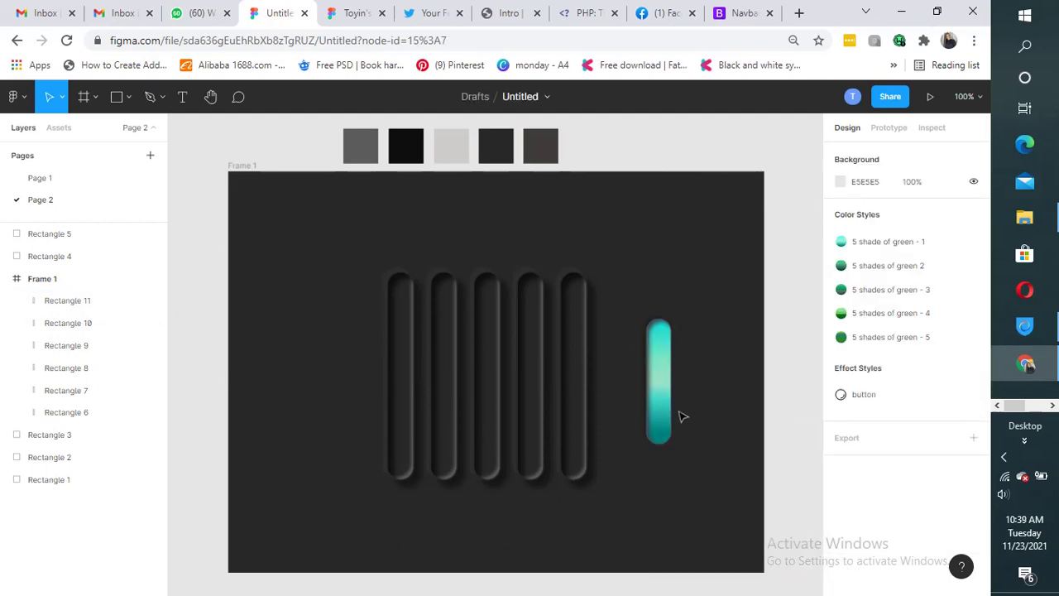
Move the green gradient bar into the lower part of the leftmost dark bar, at about X 229, Y 259
{"action": "left_click_drag", "start_coordinate": [669, 392], "coordinate": [411, 426]}
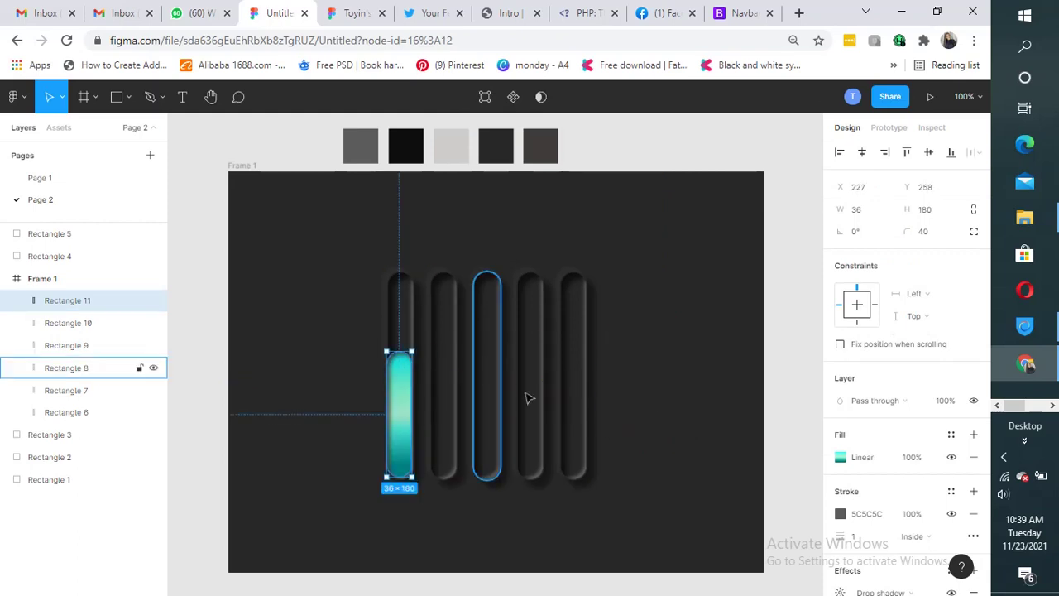
{"action": "left_click", "coordinate": [698, 393]}
{"action": "left_click", "coordinate": [397, 430]}
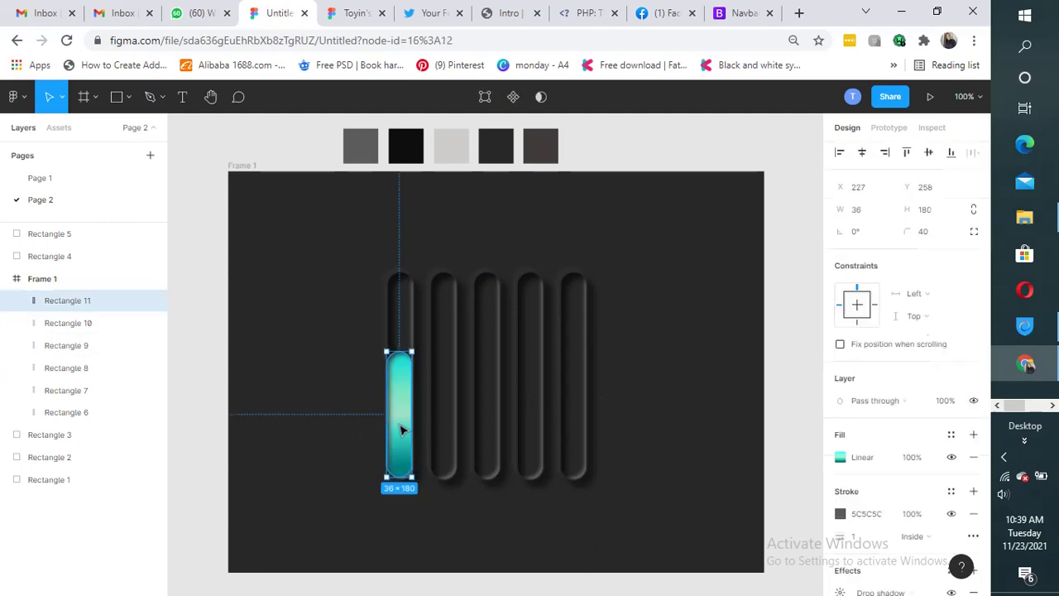
{"action": "left_click_drag", "start_coordinate": [402, 429], "coordinate": [399, 427]}
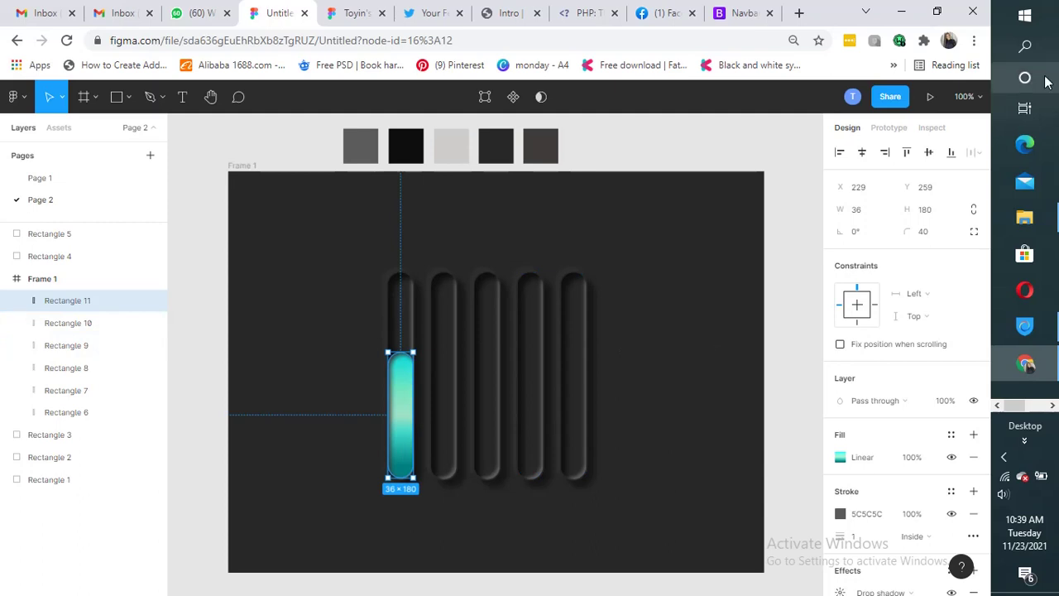
Nudge the green gradient bar about 2 px down to fit the rounded lower end of the leftmost dark bar
{"action": "left_click", "coordinate": [976, 98]}
{"action": "left_click", "coordinate": [968, 165]}
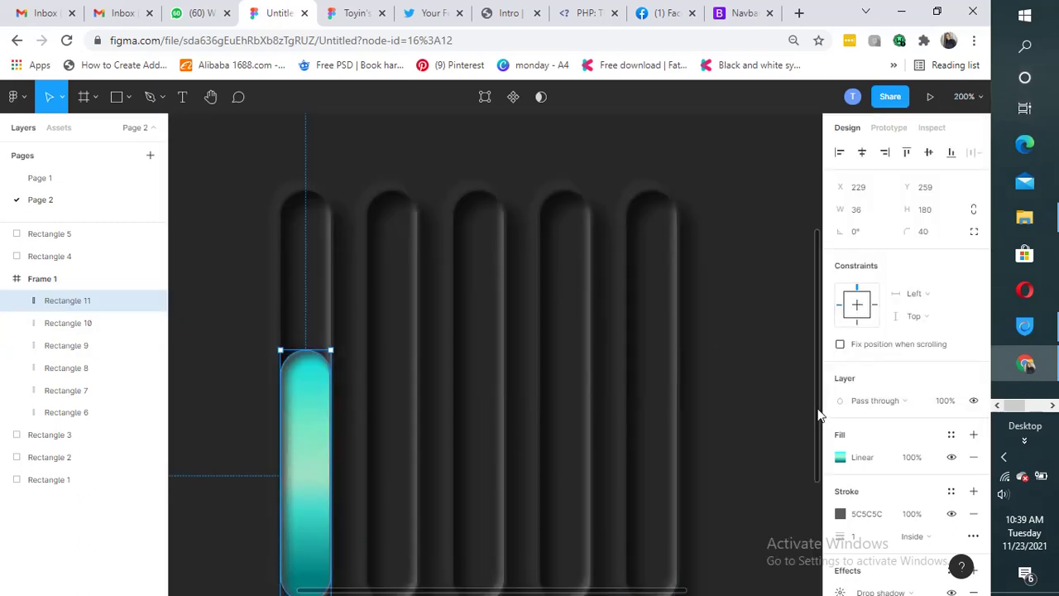
{"action": "scroll", "coordinate": [810, 418], "scroll_direction": "down", "scroll_amount": 3}
{"action": "left_click", "coordinate": [199, 249]}
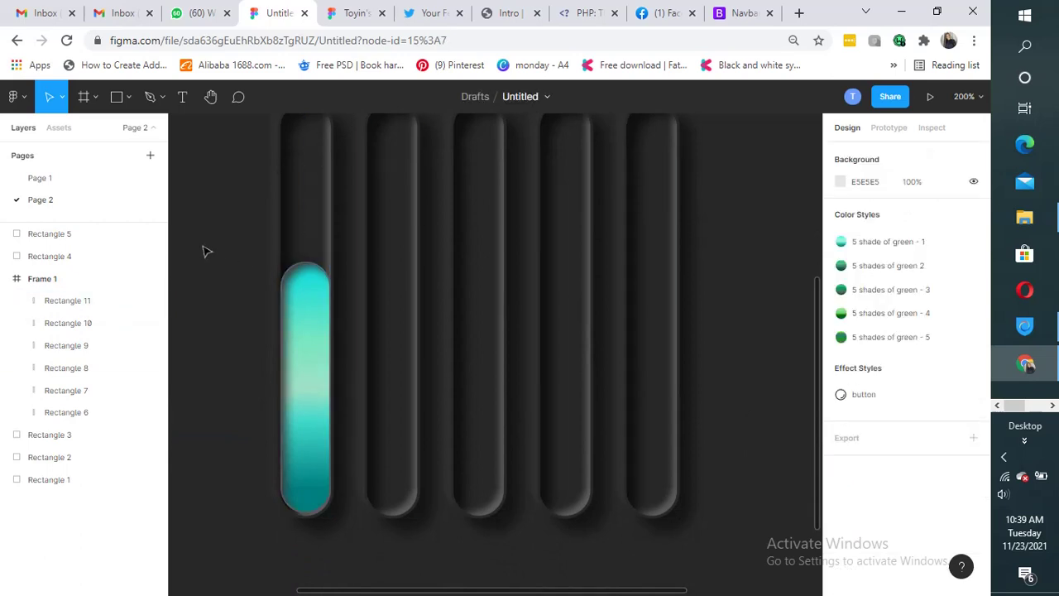
{"action": "left_click", "coordinate": [301, 364]}
{"action": "left_click_drag", "start_coordinate": [300, 365], "coordinate": [300, 367]}
{"action": "left_click", "coordinate": [522, 435]}
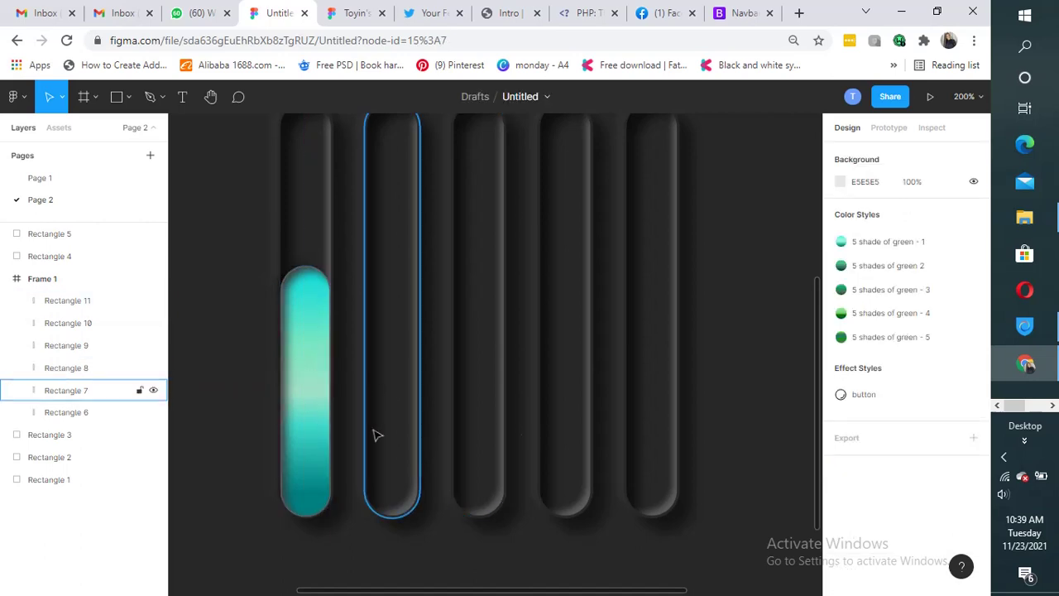
Set the green gradient bar's stroke to the document colour 282828
{"action": "left_click", "coordinate": [322, 416]}
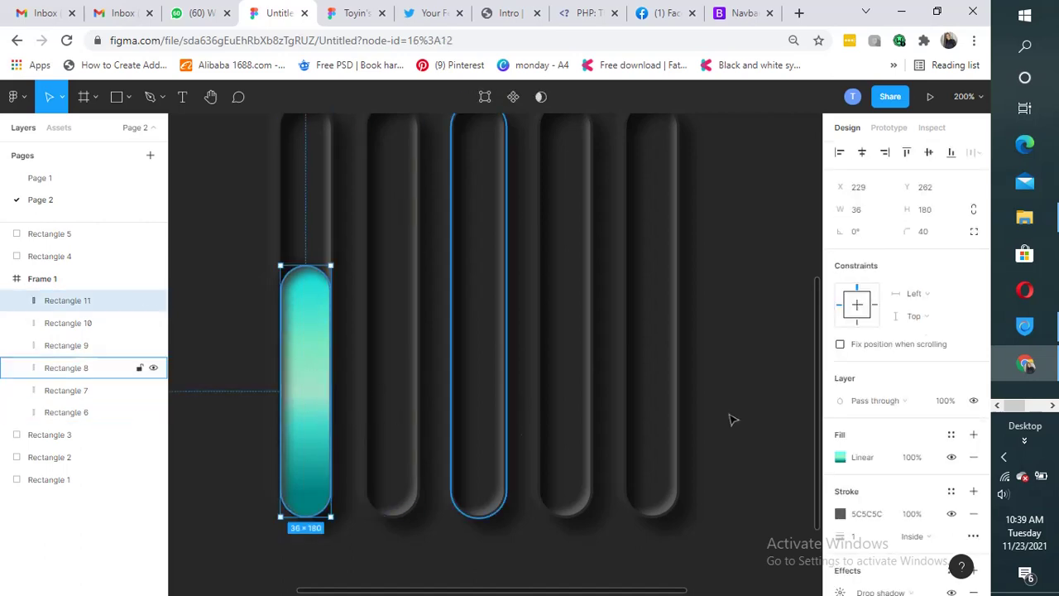
{"action": "left_click", "coordinate": [840, 514]}
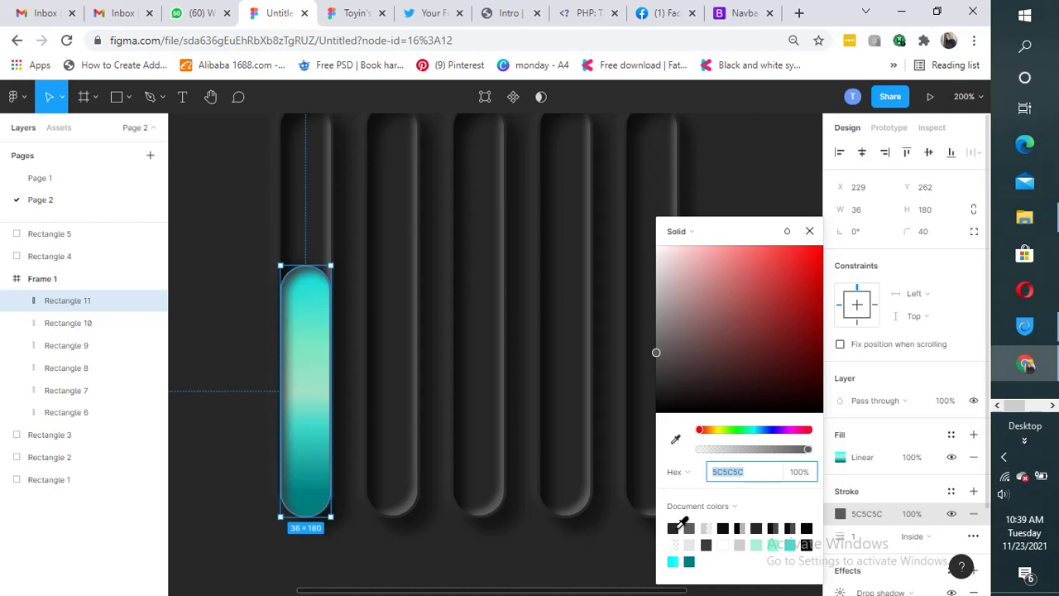
{"action": "left_click", "coordinate": [677, 526]}
{"action": "left_click", "coordinate": [759, 188]}
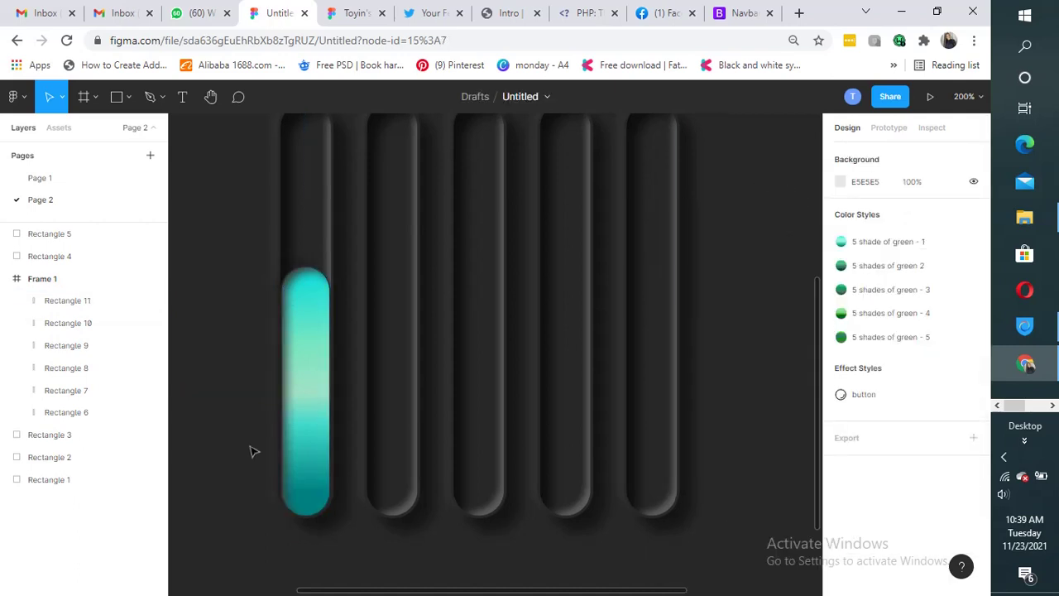
{"action": "left_click", "coordinate": [291, 436]}
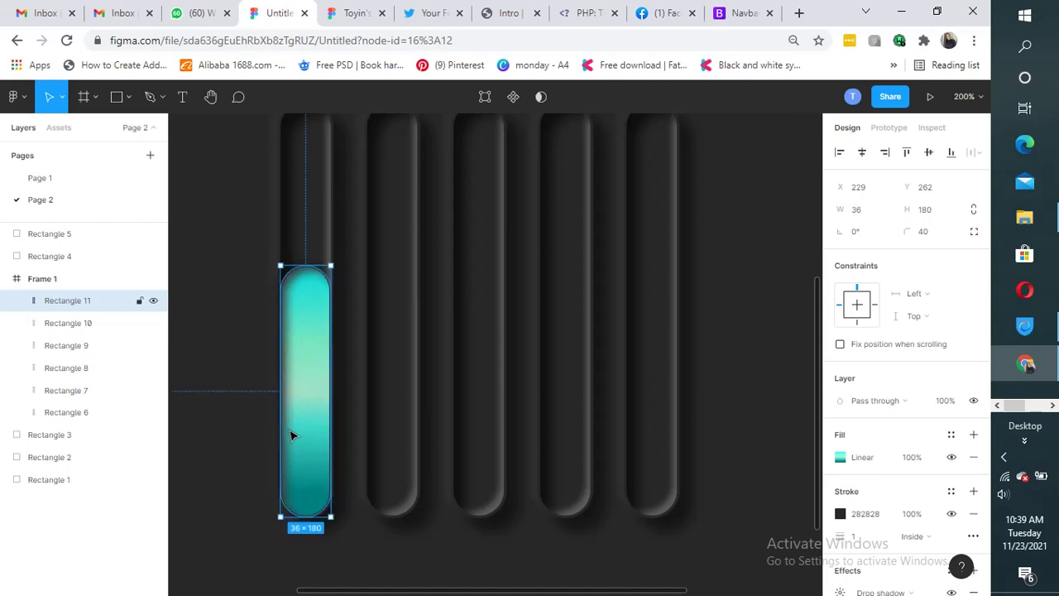
{"action": "left_click", "coordinate": [733, 303]}
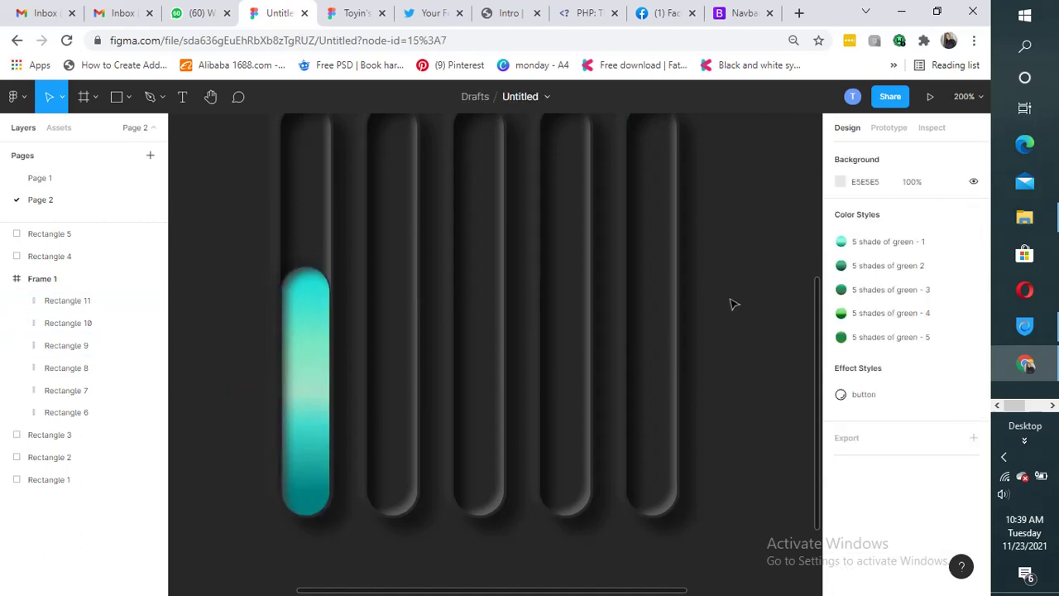
Duplicate the green bar into the second dark bar at about X 291 and stretch it upward to about 232 px high
{"action": "left_click", "coordinate": [289, 393]}
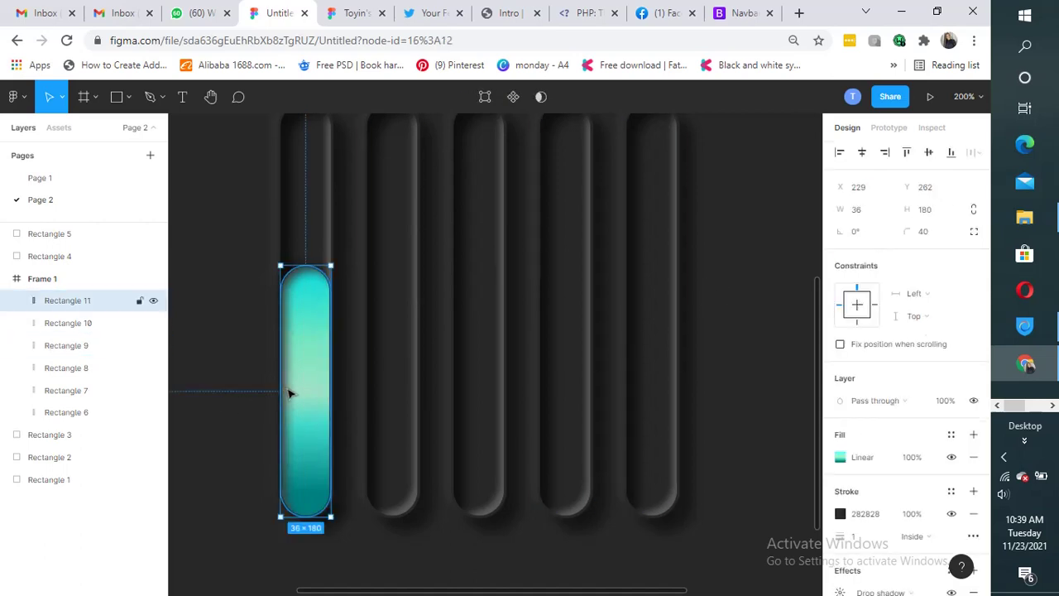
{"action": "key", "text": "ctrl+d"}
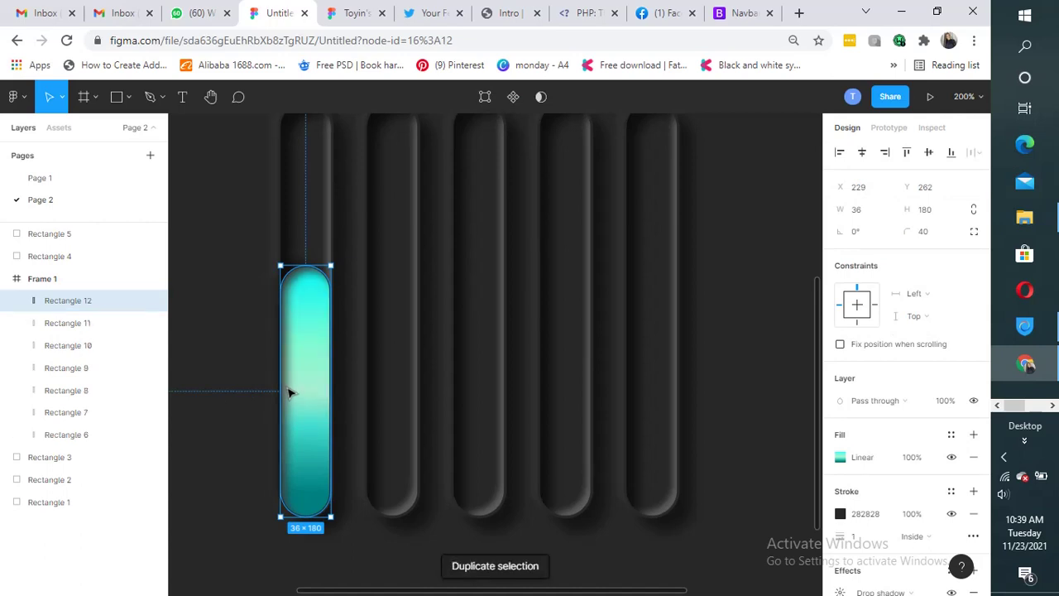
{"action": "left_click_drag", "start_coordinate": [289, 392], "coordinate": [374, 392]}
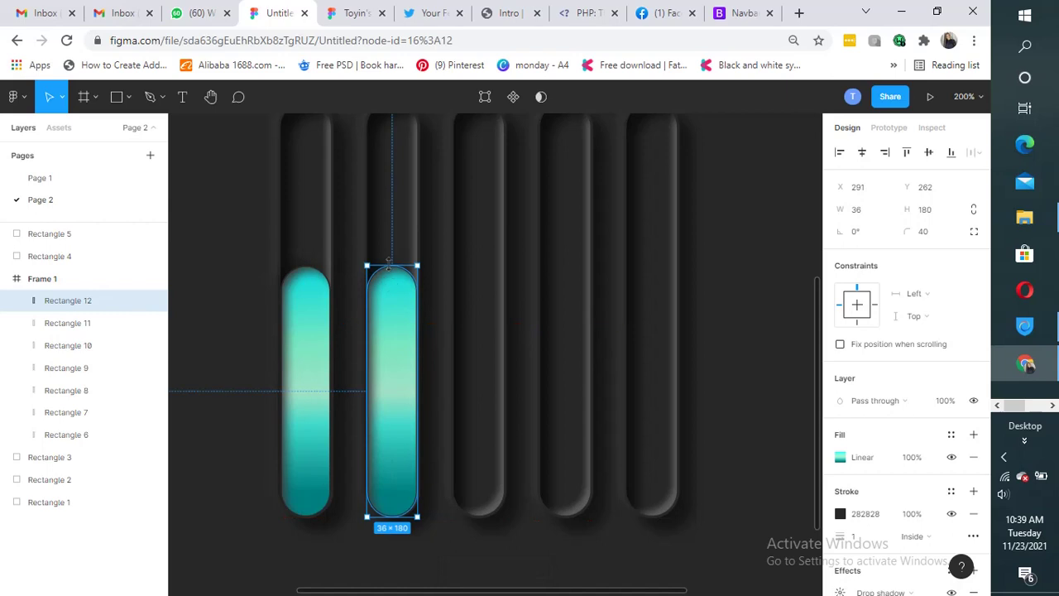
{"action": "left_click_drag", "start_coordinate": [389, 259], "coordinate": [405, 191]}
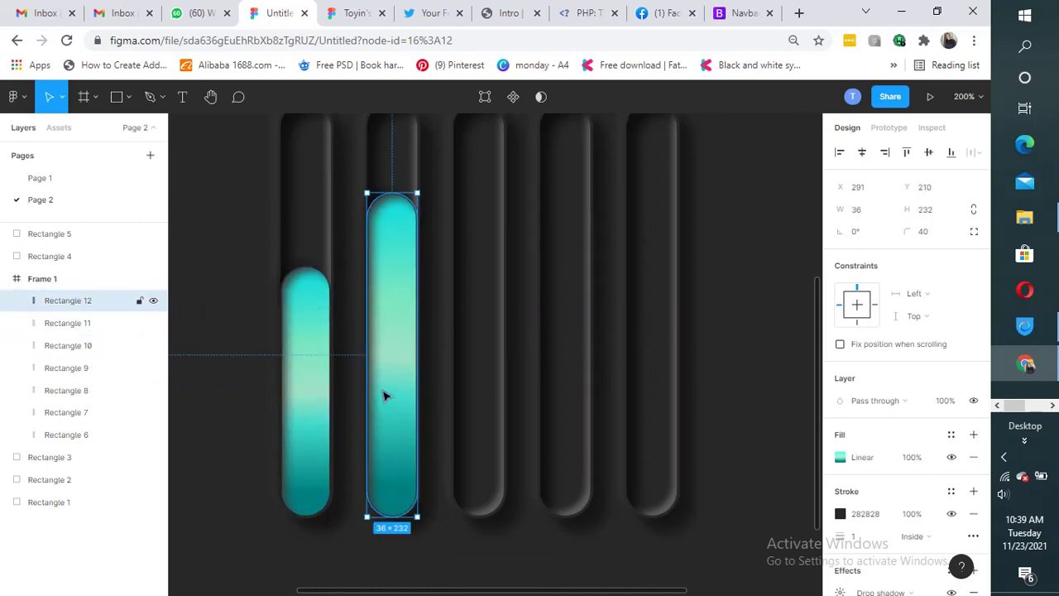
Apply the colour style "5 shades of green 2" to the fill of the second slider's bar
{"action": "left_click", "coordinate": [950, 435]}
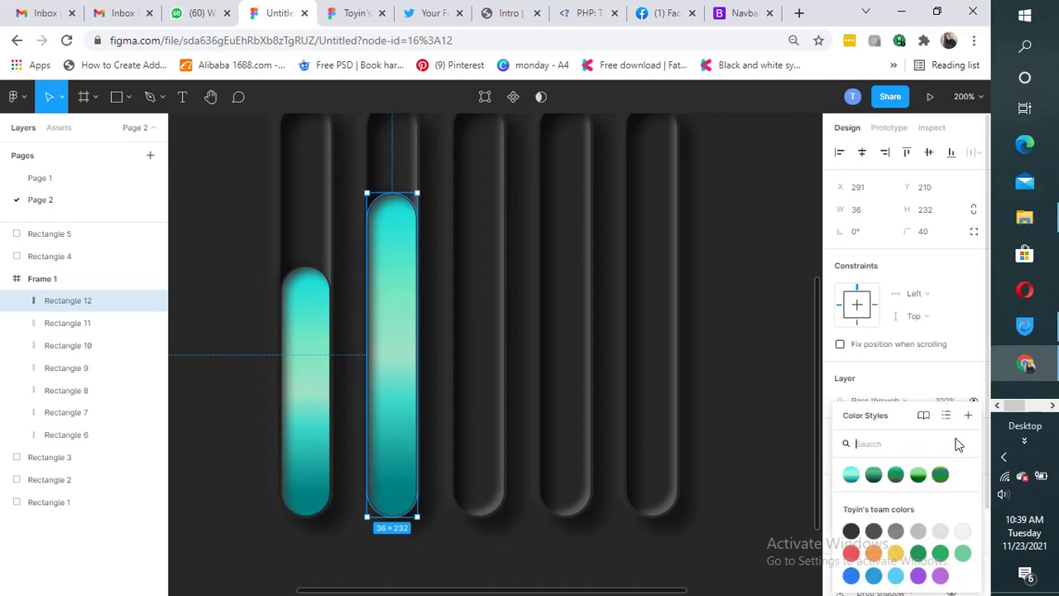
{"action": "left_click", "coordinate": [874, 475]}
{"action": "left_click", "coordinate": [716, 331]}
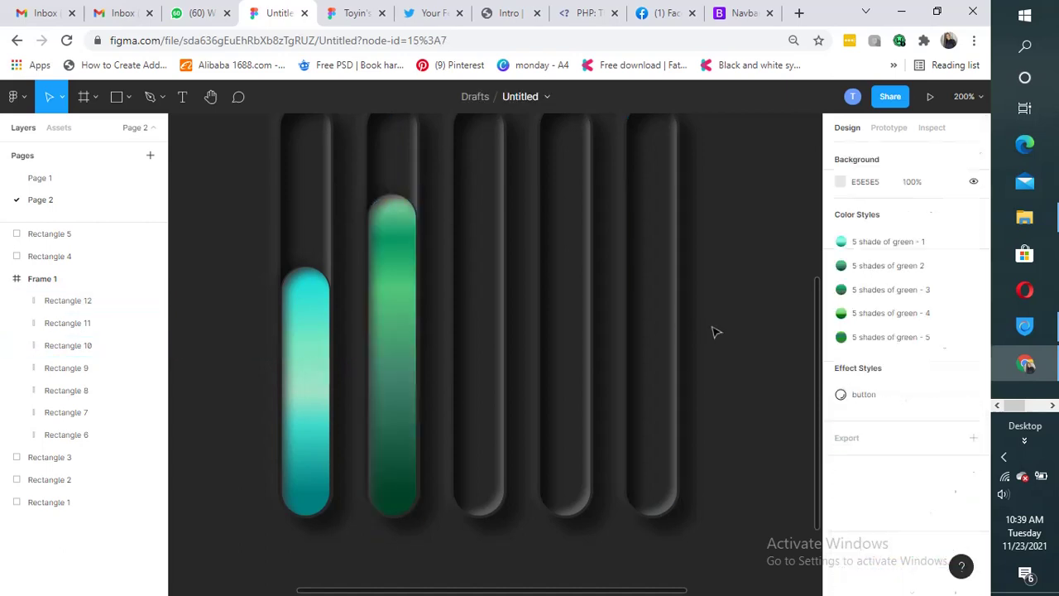
Duplicate the second green bar into the third dark bar at about X 353 and shorten it from the top to about 172 px high
{"action": "left_click", "coordinate": [397, 332]}
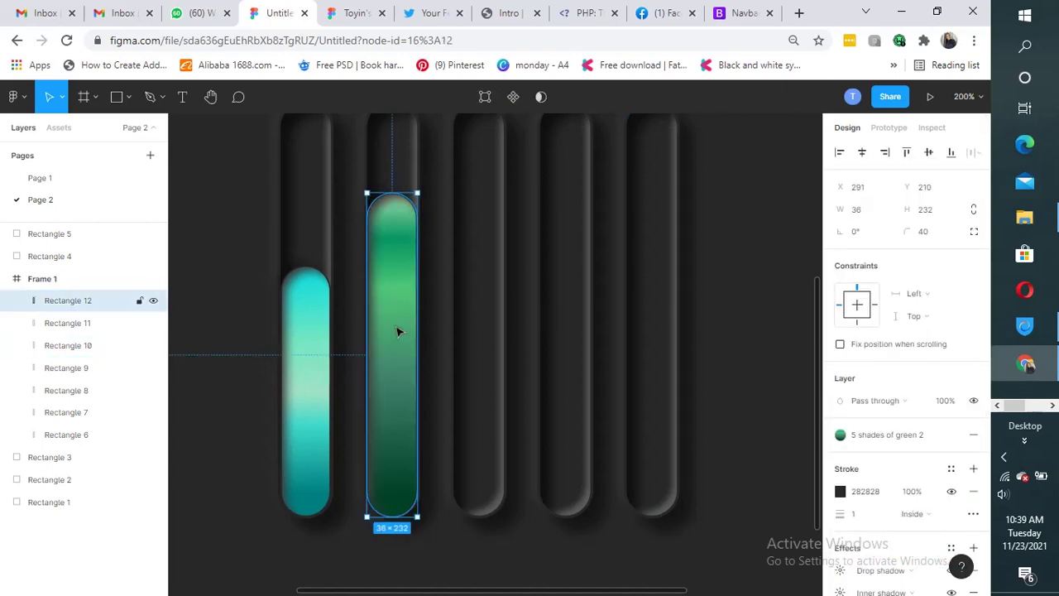
{"action": "key", "text": "ctrl+d"}
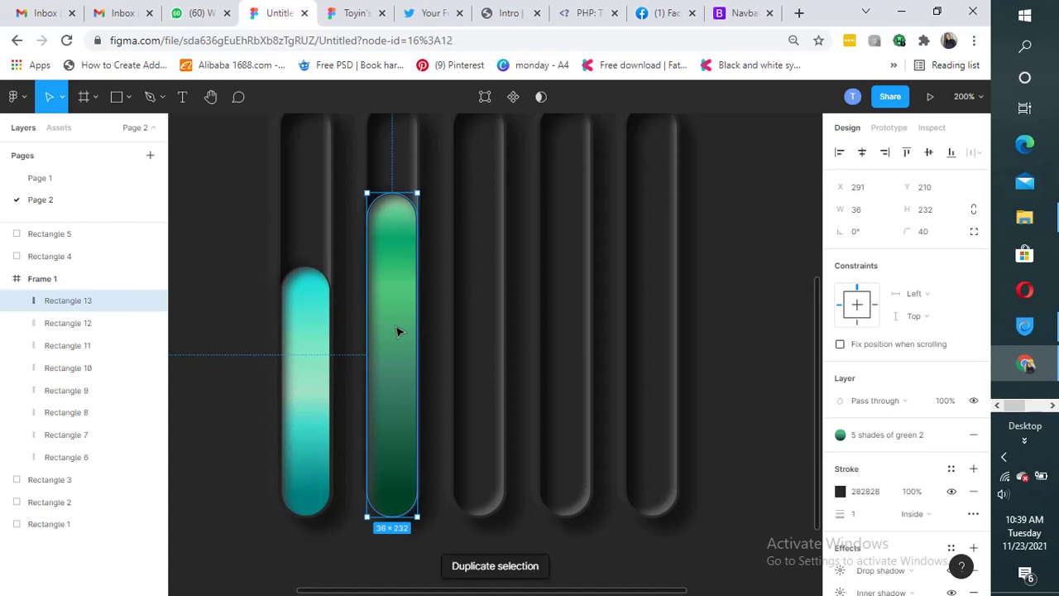
{"action": "left_click_drag", "start_coordinate": [397, 332], "coordinate": [484, 329]}
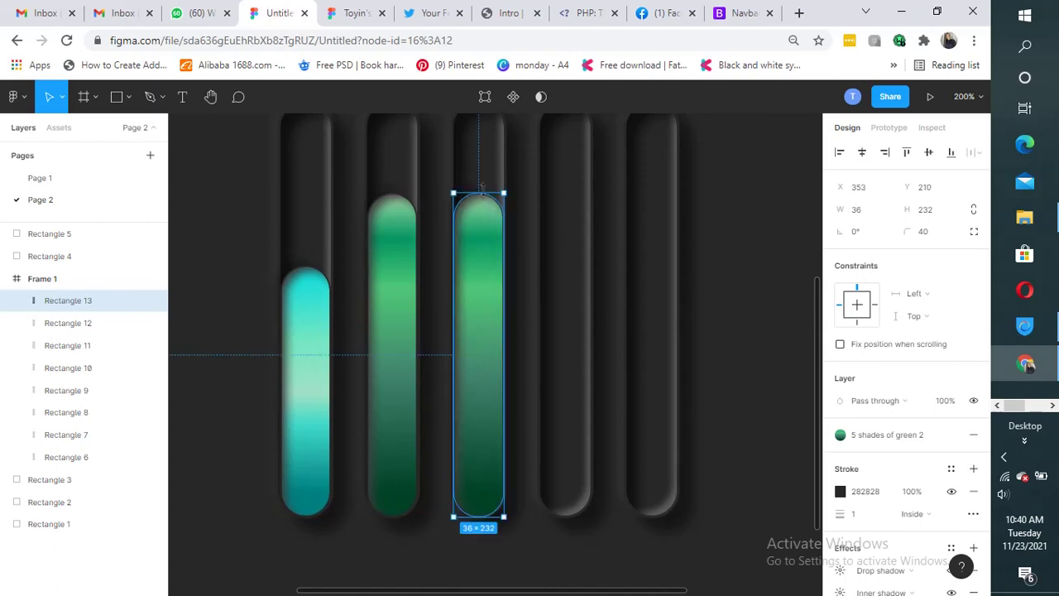
{"action": "left_click_drag", "start_coordinate": [487, 193], "coordinate": [488, 276]}
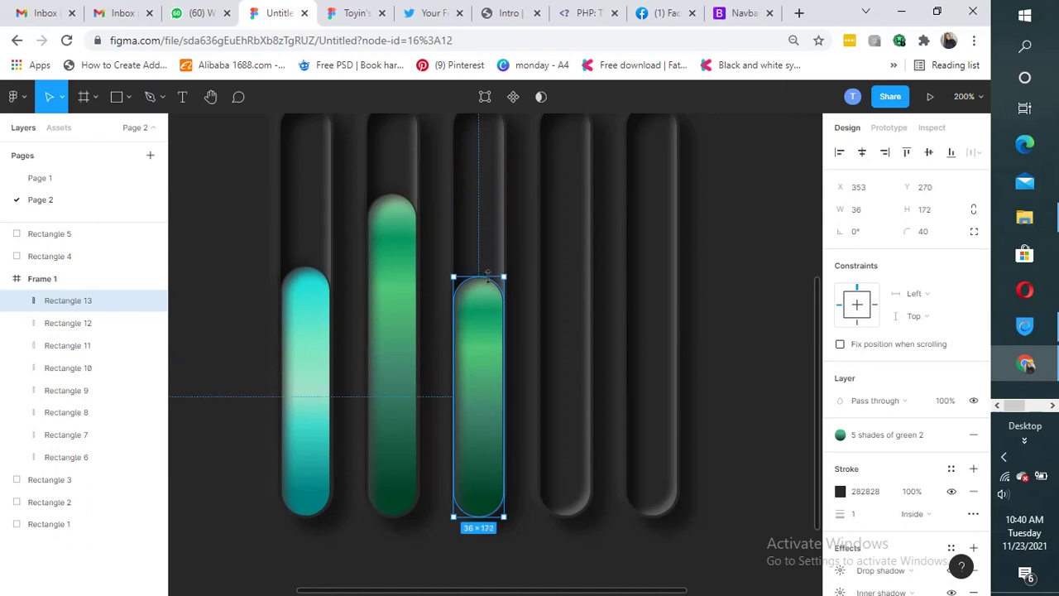
{"action": "left_click", "coordinate": [753, 315]}
Duplicate the third green bar into the fourth dark bar at about X 414 and stretch it upward to about 198 px high
{"action": "left_click", "coordinate": [485, 394]}
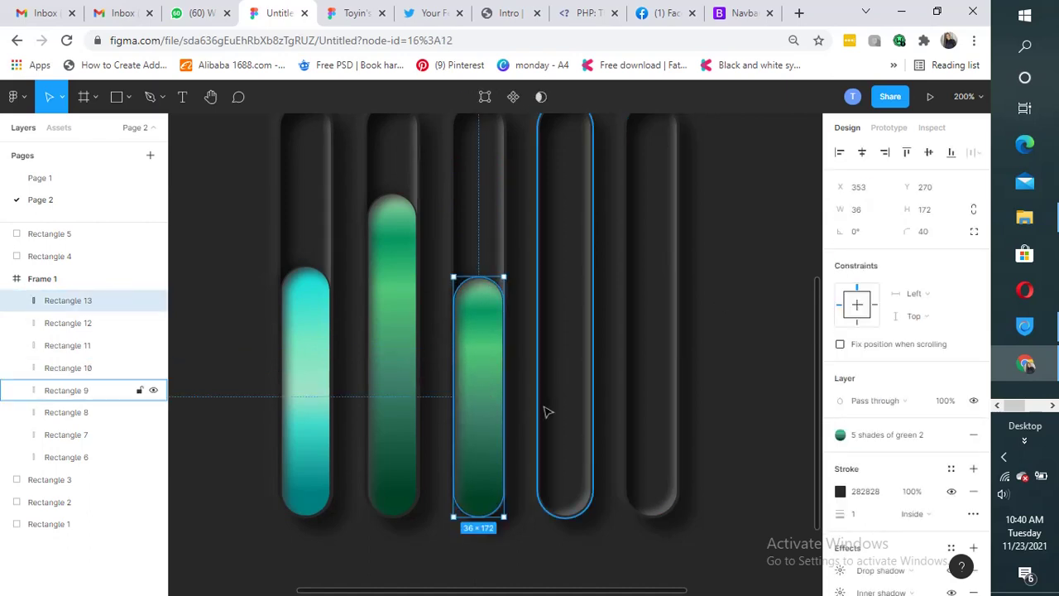
{"action": "key", "text": "ctrl+d"}
{"action": "left_click_drag", "start_coordinate": [484, 390], "coordinate": [566, 390]}
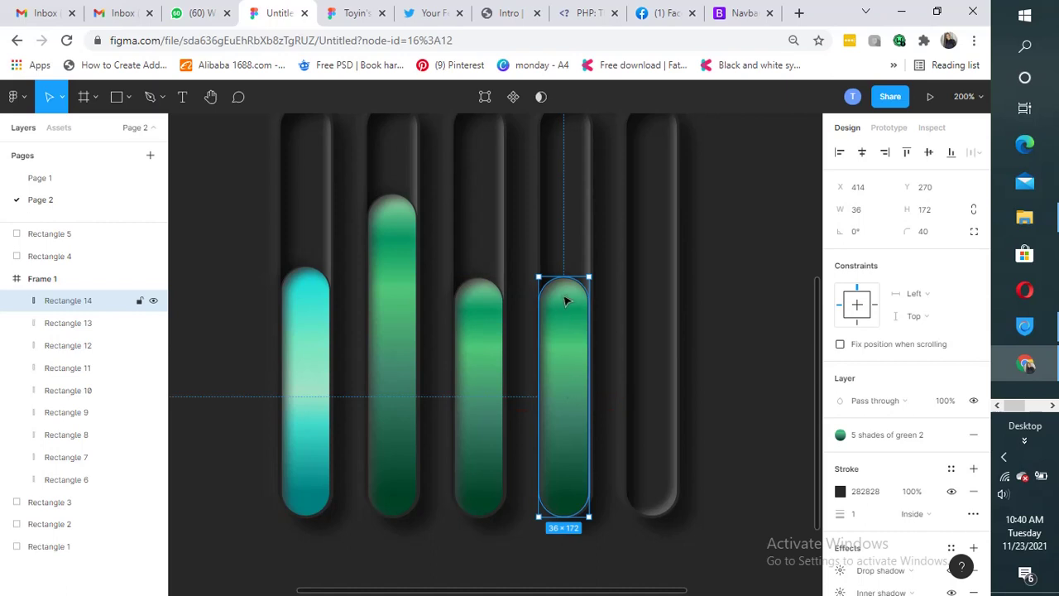
{"action": "left_click_drag", "start_coordinate": [565, 277], "coordinate": [561, 239]}
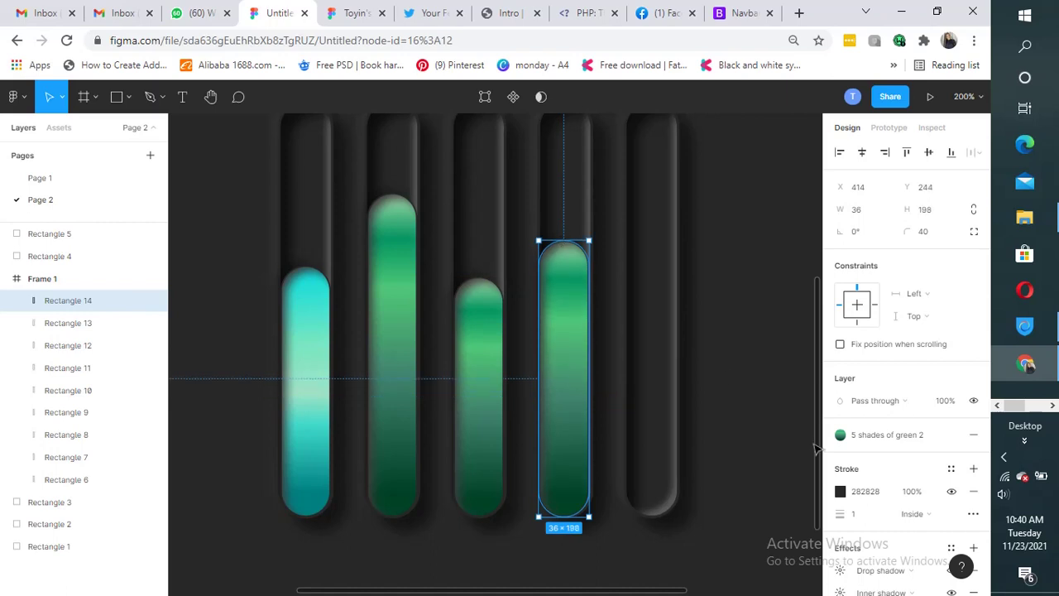
Change the fourth bar's fill to the colour style "5 shades of green - 4"
{"action": "left_click", "coordinate": [840, 434]}
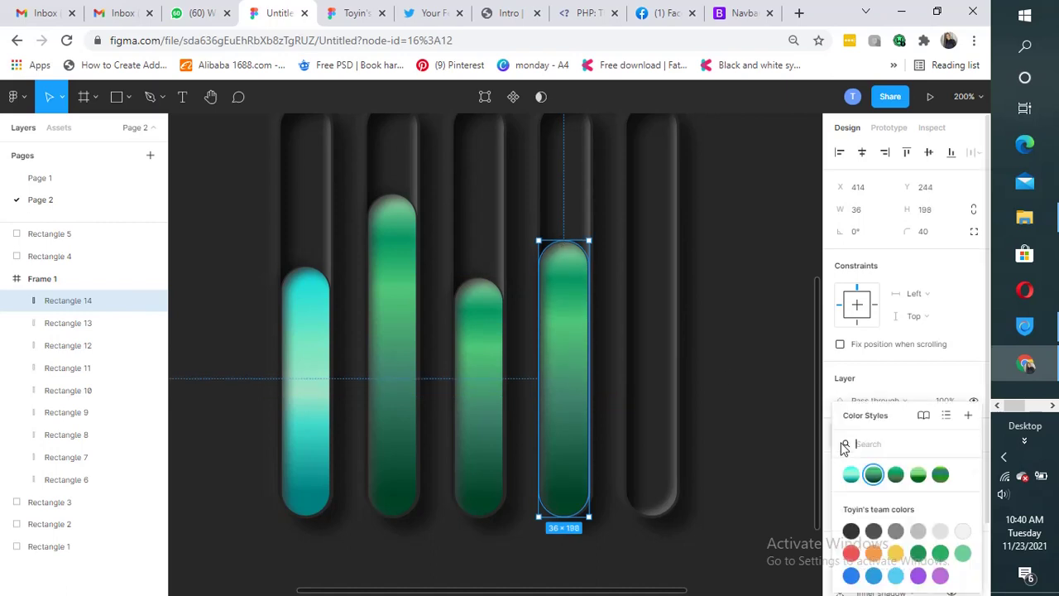
{"action": "left_click", "coordinate": [919, 475]}
{"action": "left_click", "coordinate": [761, 358]}
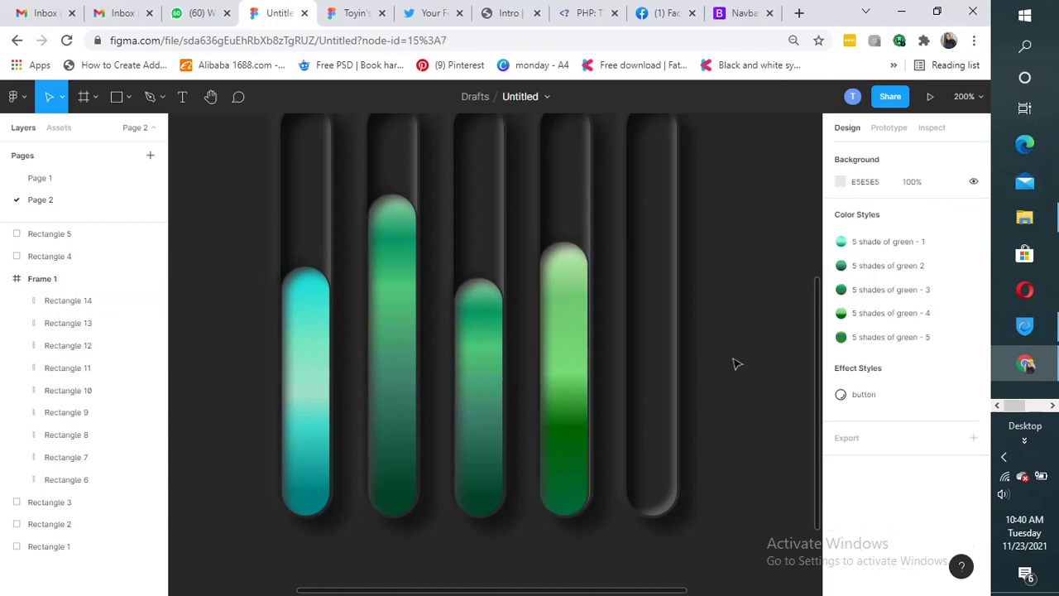
Duplicate the fourth green bar into the fifth dark bar at about X 476 and stretch it upward to about 269 px high
{"action": "left_click", "coordinate": [564, 371]}
{"action": "key", "text": "ctrl+d"}
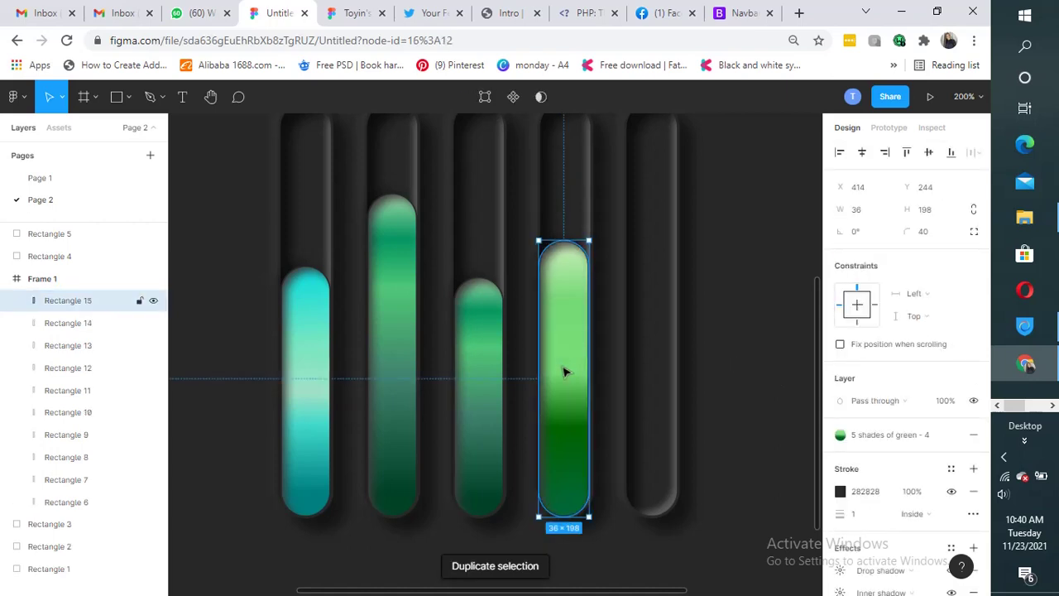
{"action": "left_click_drag", "start_coordinate": [564, 371], "coordinate": [650, 369]}
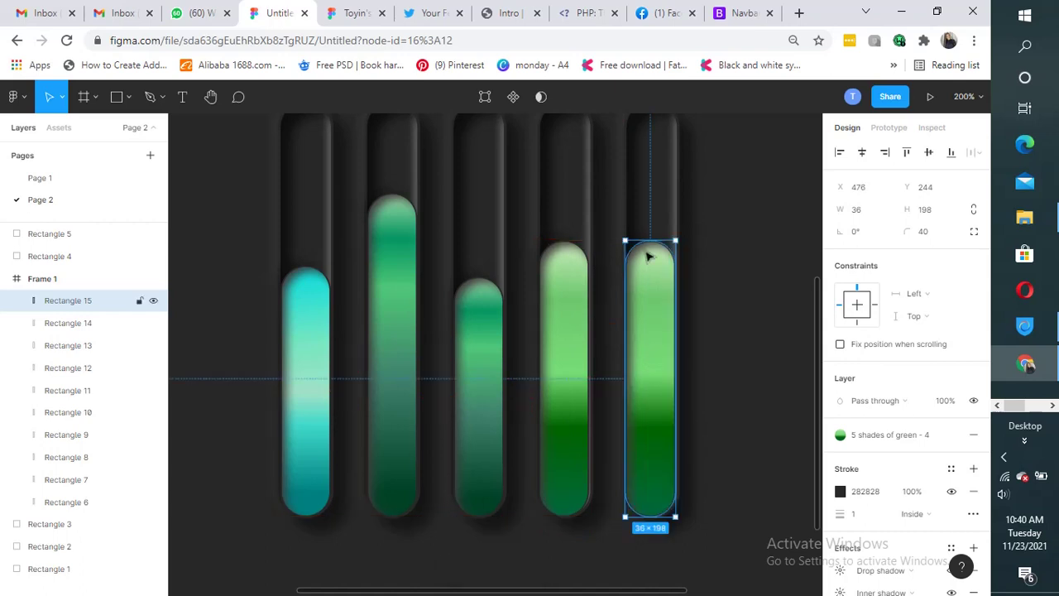
{"action": "left_click_drag", "start_coordinate": [650, 244], "coordinate": [659, 142]}
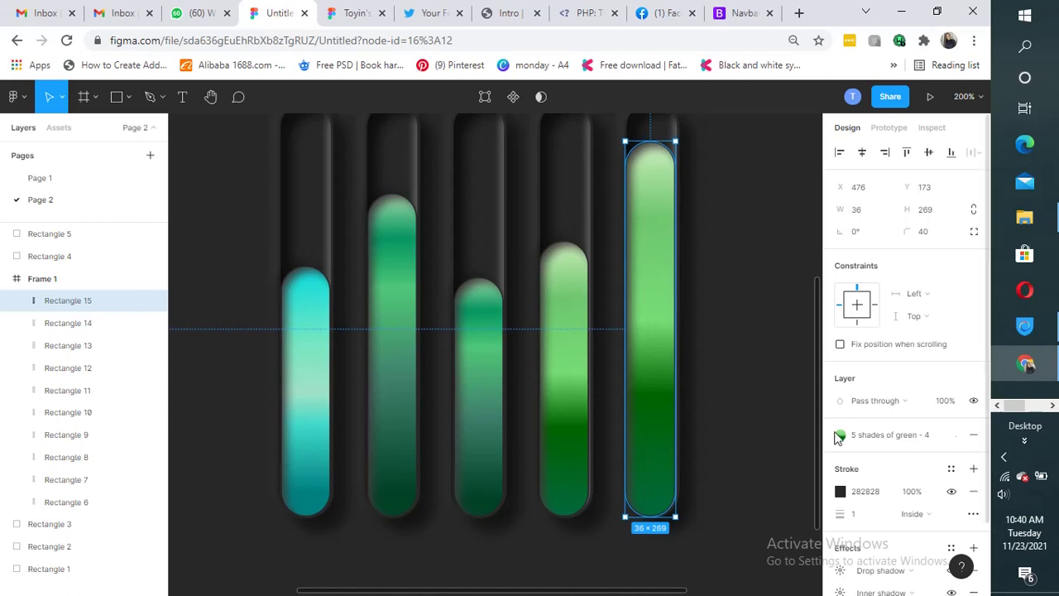
Change the fifth bar's fill to the colour style "5 shades of green - 5"
{"action": "left_click", "coordinate": [840, 436]}
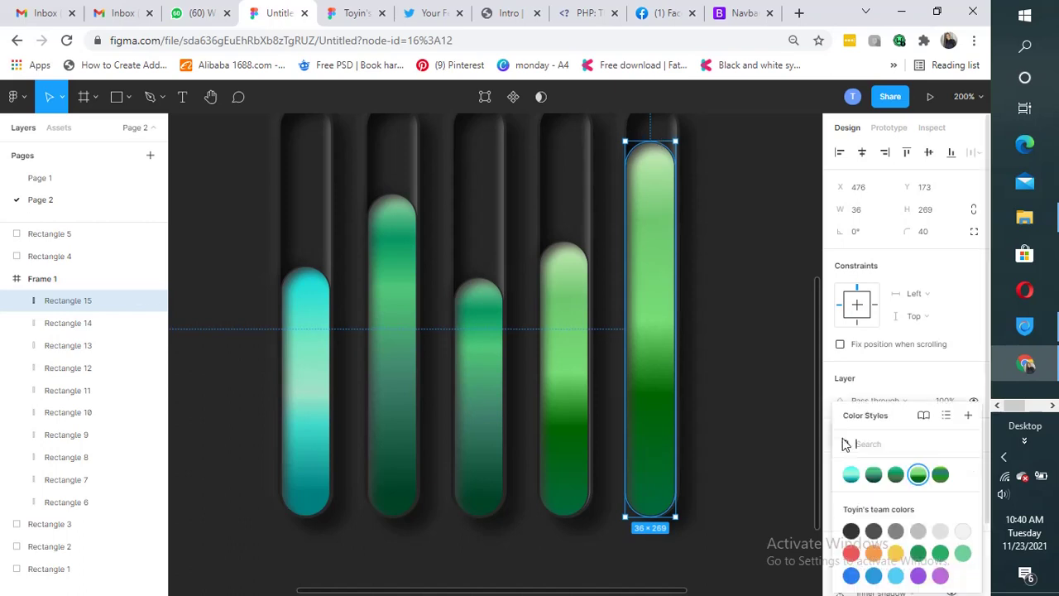
{"action": "left_click", "coordinate": [940, 475]}
{"action": "left_click", "coordinate": [763, 387]}
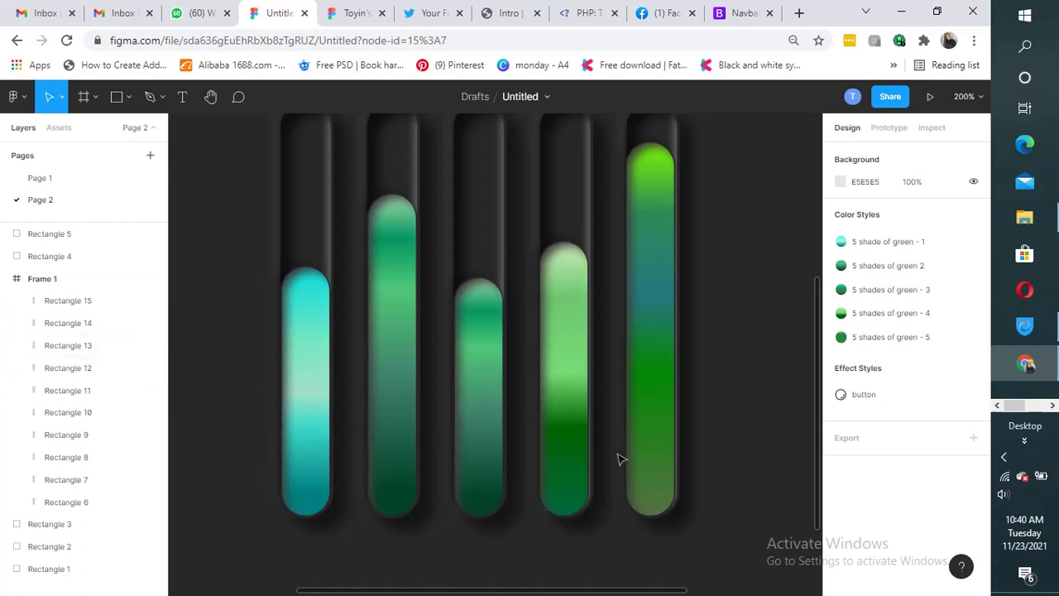
Detach the fifth bar's gradient fill from its colour style and inspect the gradient's colour stops
{"action": "double_click", "coordinate": [654, 461]}
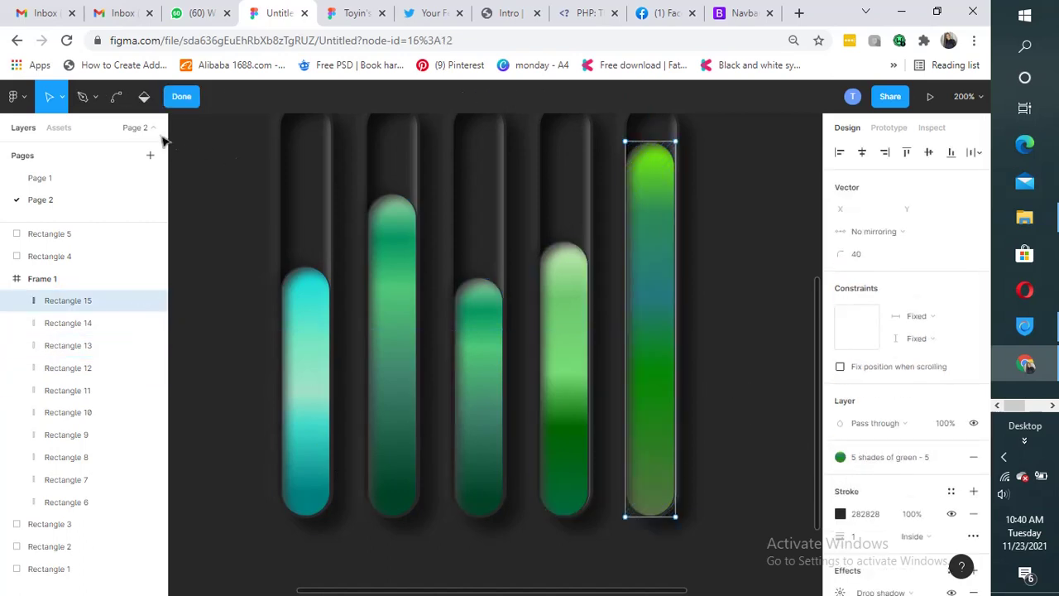
{"action": "left_click", "coordinate": [181, 96]}
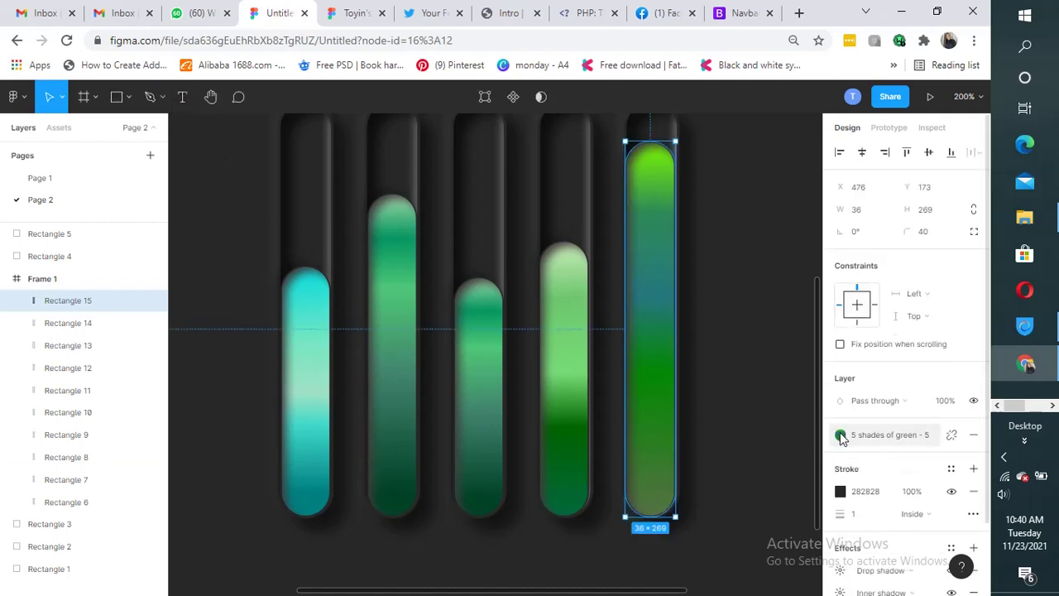
{"action": "left_click", "coordinate": [952, 435]}
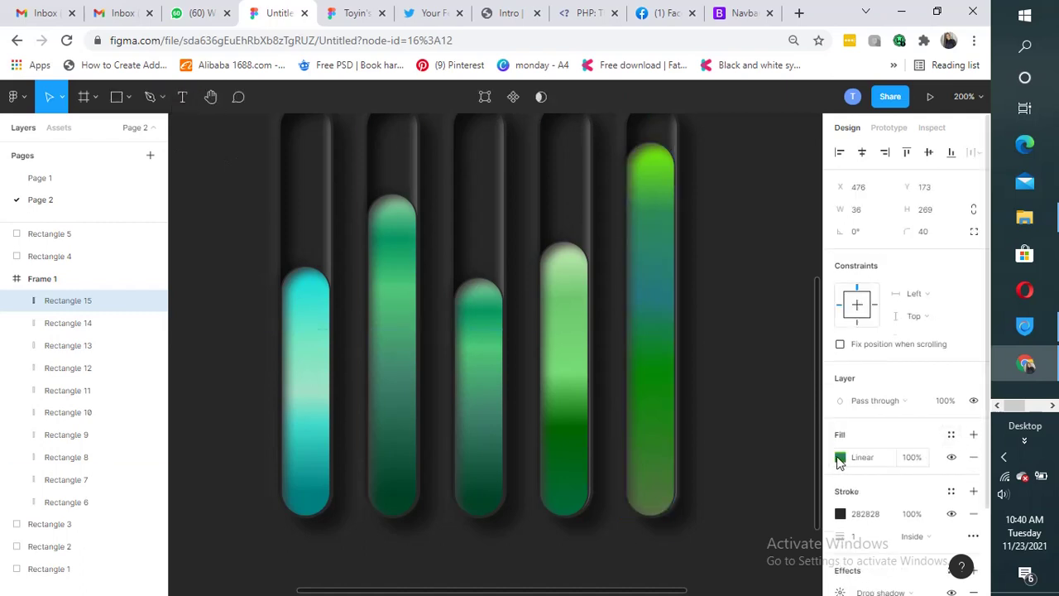
{"action": "left_click", "coordinate": [840, 456]}
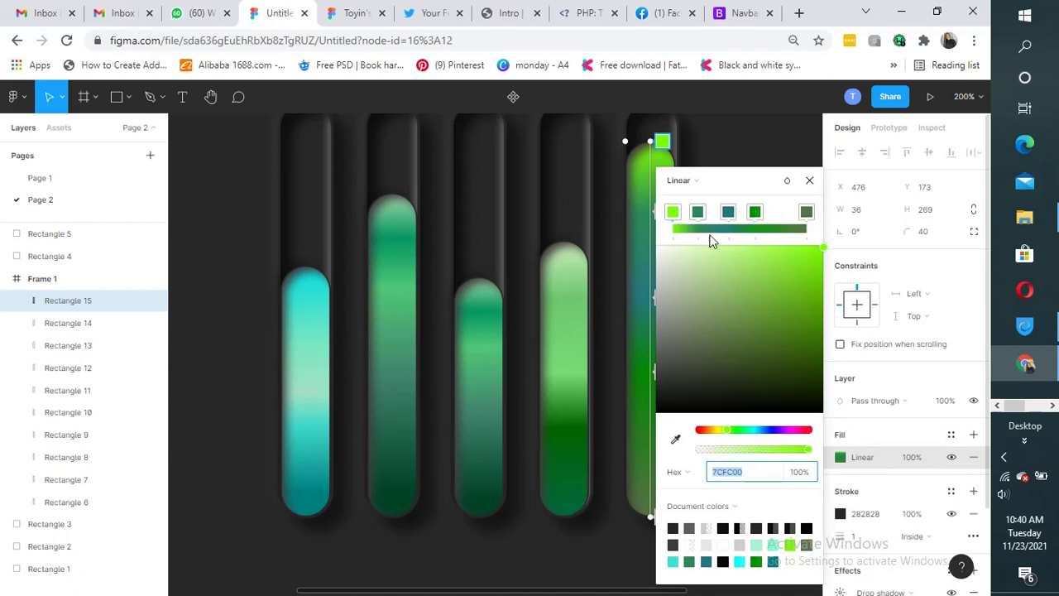
{"action": "left_click", "coordinate": [809, 180]}
{"action": "left_click", "coordinate": [758, 342]}
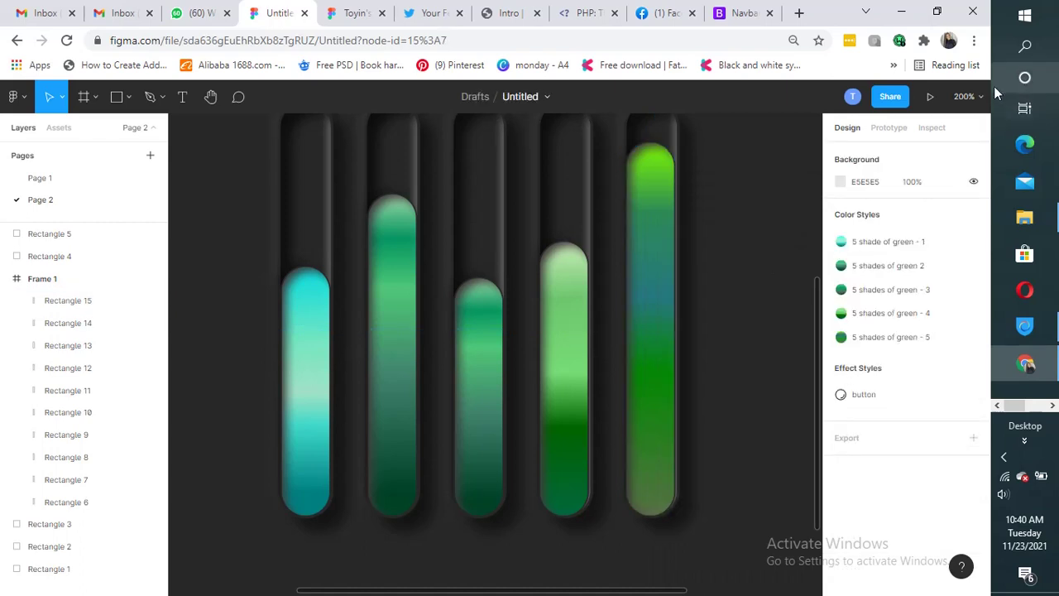
Shorten the fifth green bar from the top to match the second bar's height, and the fourth bar to about 117 px high
{"action": "left_click", "coordinate": [982, 106]}
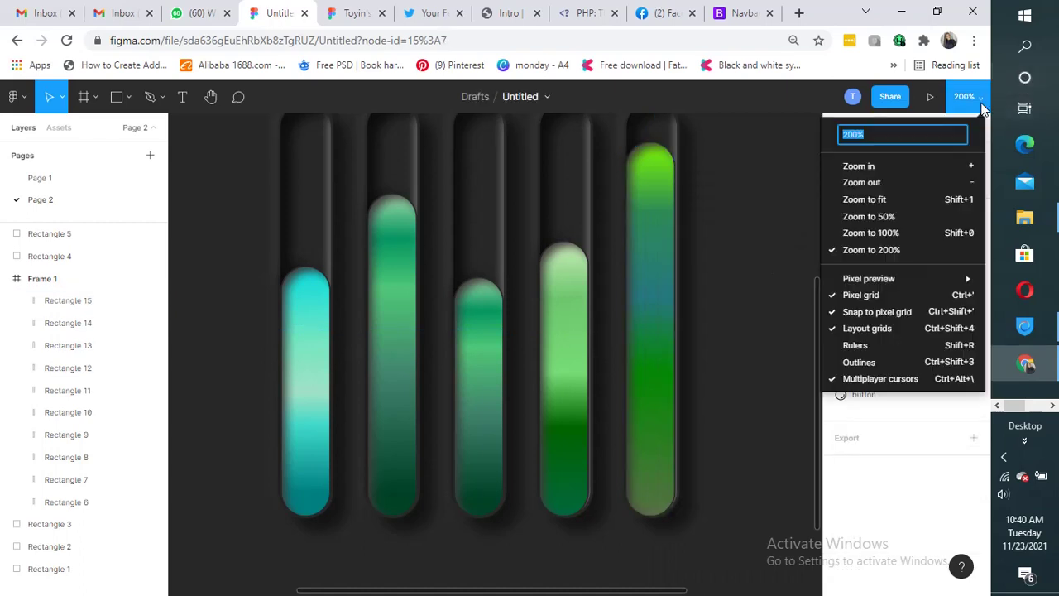
{"action": "left_click", "coordinate": [976, 189]}
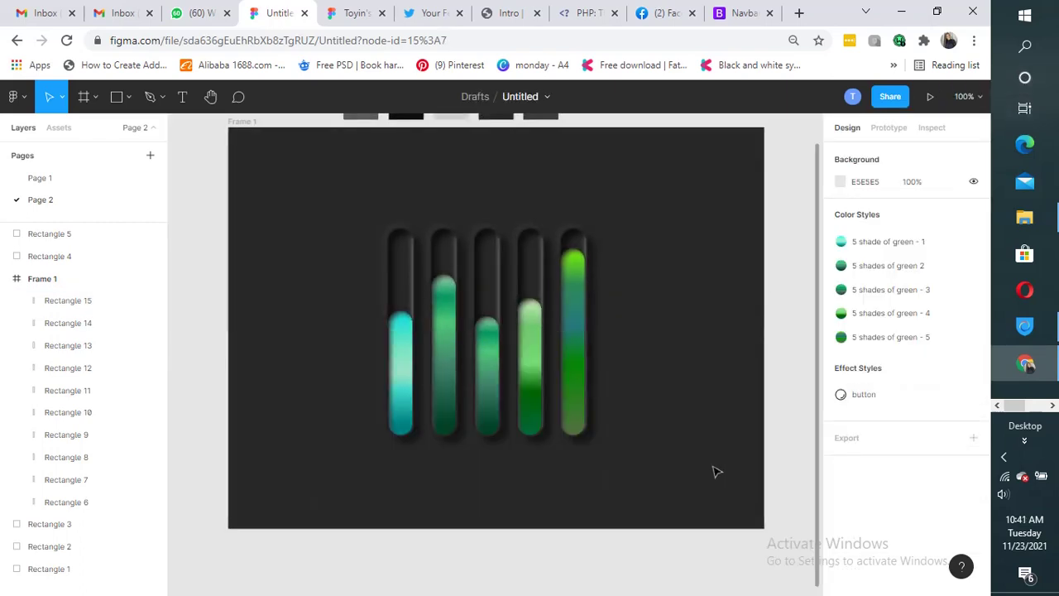
{"action": "left_click", "coordinate": [568, 409]}
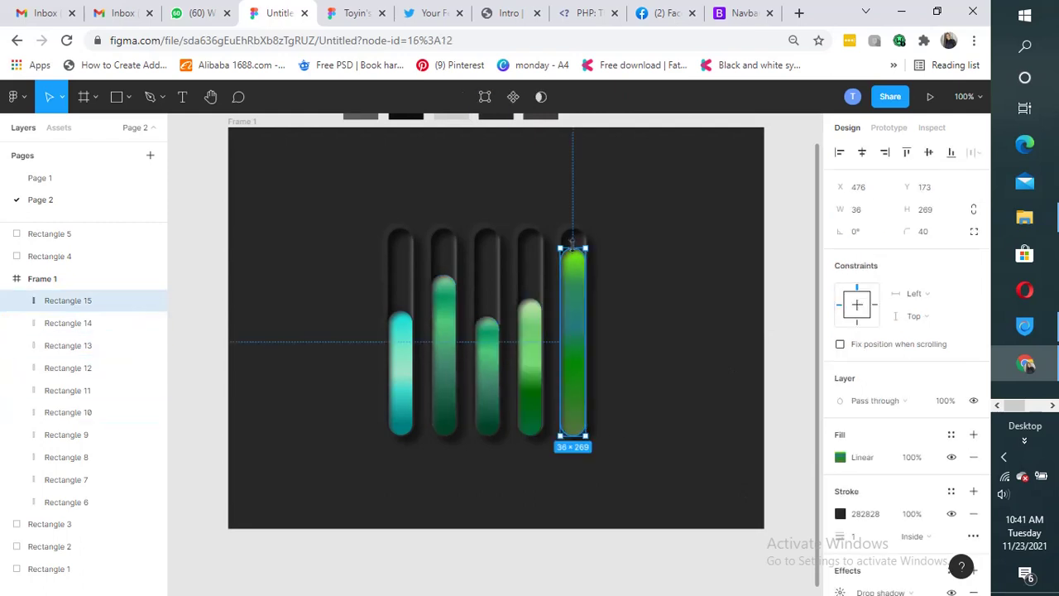
{"action": "left_click_drag", "start_coordinate": [572, 242], "coordinate": [573, 268]}
{"action": "left_click", "coordinate": [521, 331]}
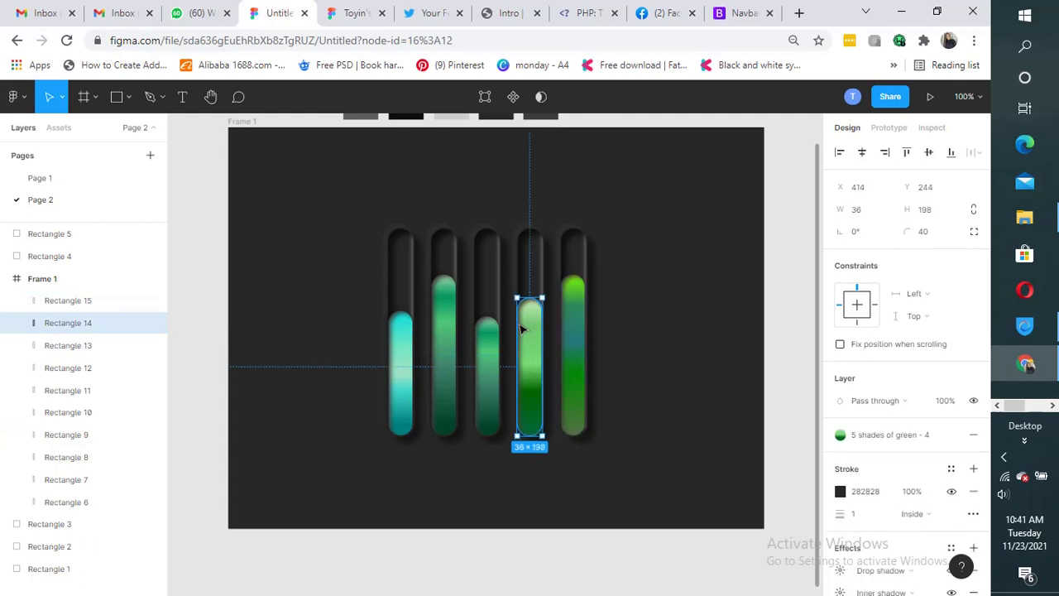
{"action": "left_click_drag", "start_coordinate": [530, 301], "coordinate": [529, 351]}
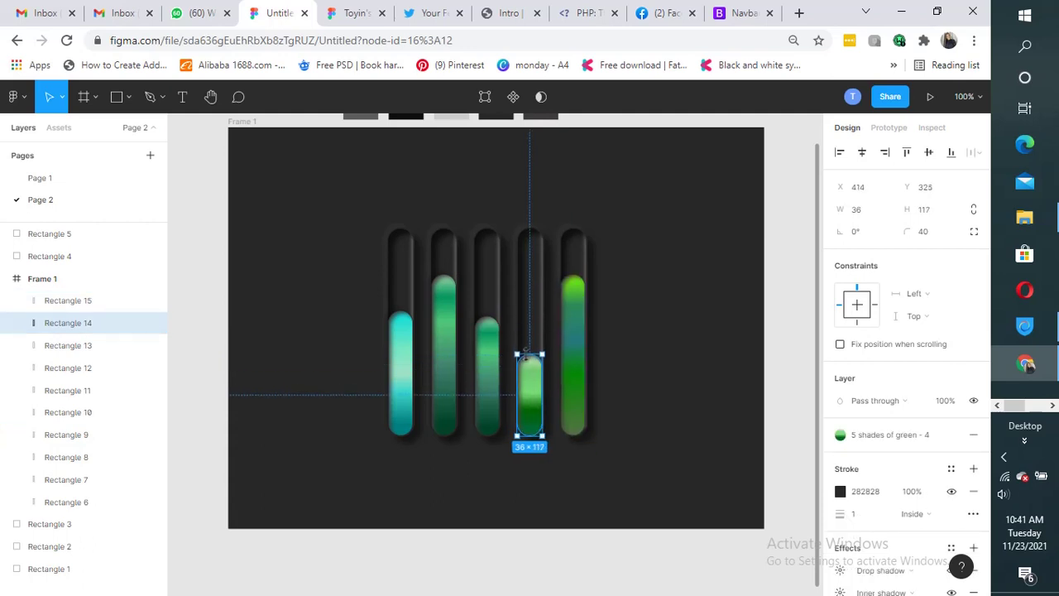
Shorten the second green bar from the top so it ends between the heights of the first and fifth bars
{"action": "left_click", "coordinate": [441, 297]}
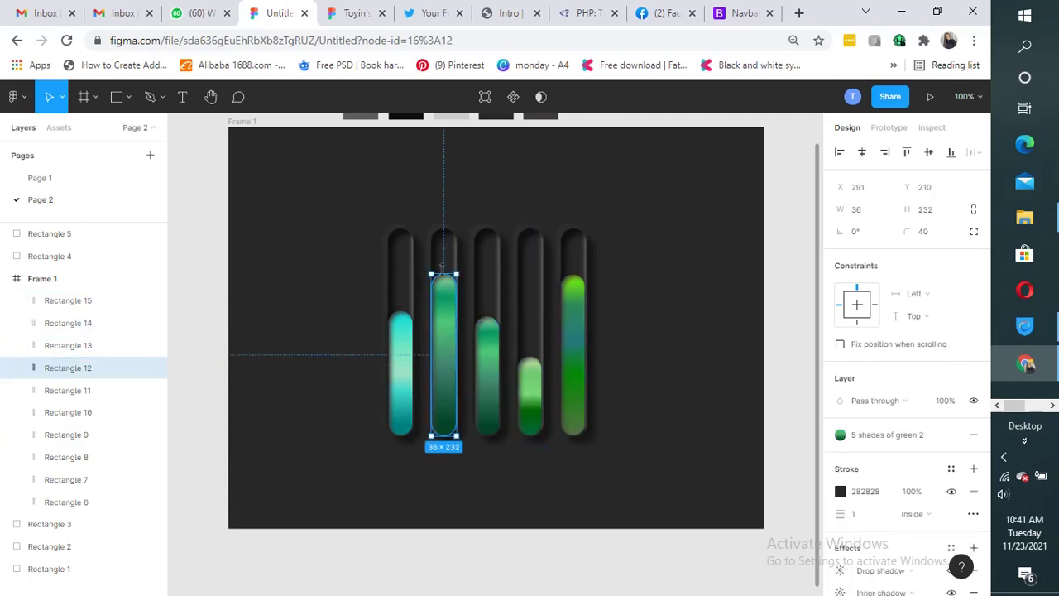
{"action": "left_click_drag", "start_coordinate": [444, 274], "coordinate": [444, 296]}
{"action": "left_click", "coordinate": [666, 351]}
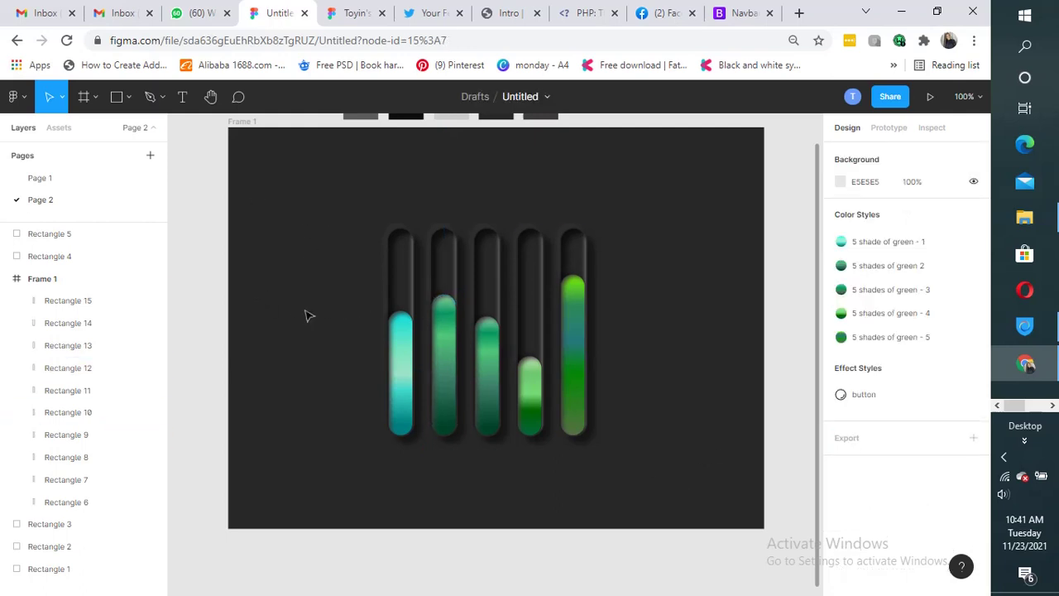
Draw a circle in the frame's empty area beside the first bar and set its size to 36 × 36
{"action": "left_click", "coordinate": [129, 98]}
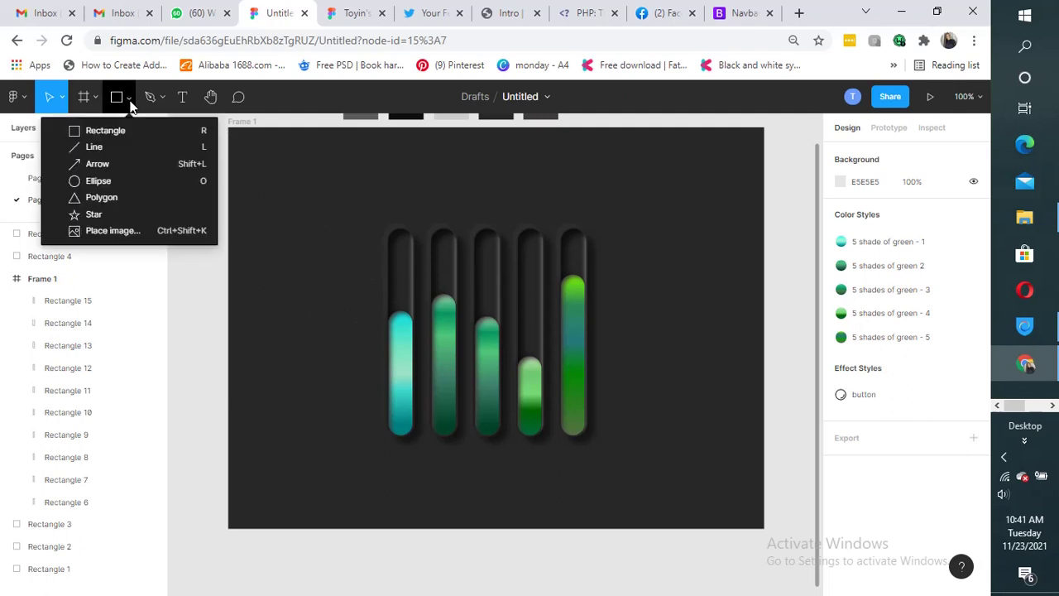
{"action": "left_click", "coordinate": [116, 181]}
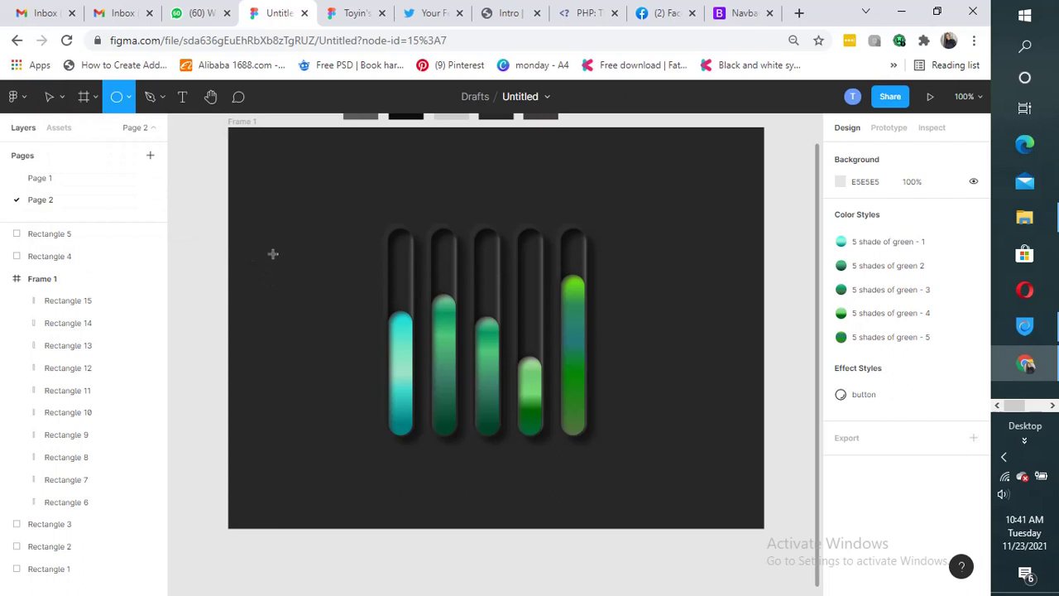
{"action": "left_click_drag", "start_coordinate": [273, 253], "coordinate": [308, 293]}
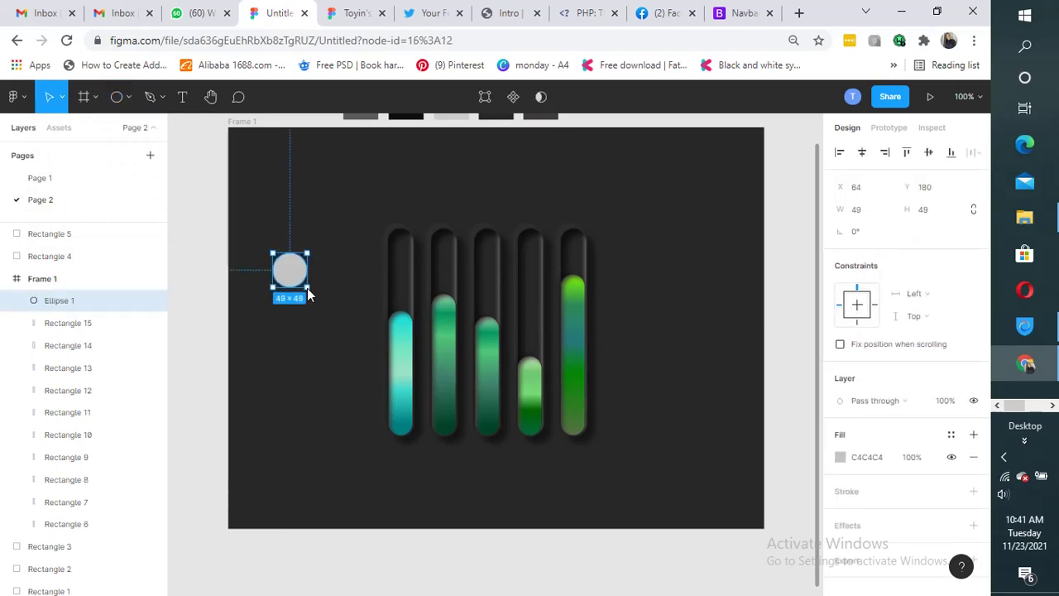
{"action": "left_click", "coordinate": [860, 213]}
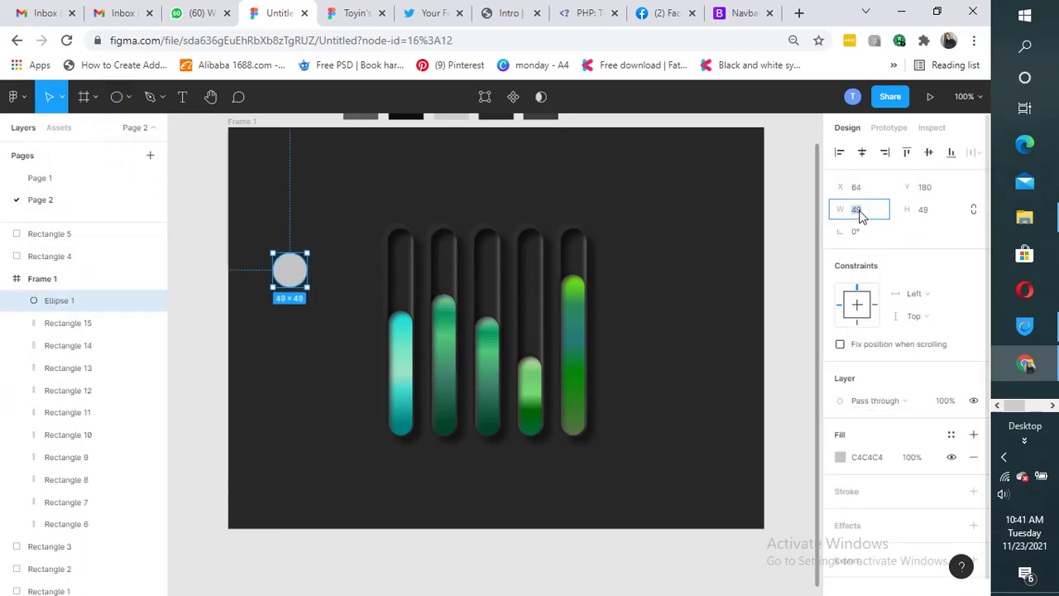
{"action": "type", "text": "36"}
{"action": "key", "text": "Tab"}
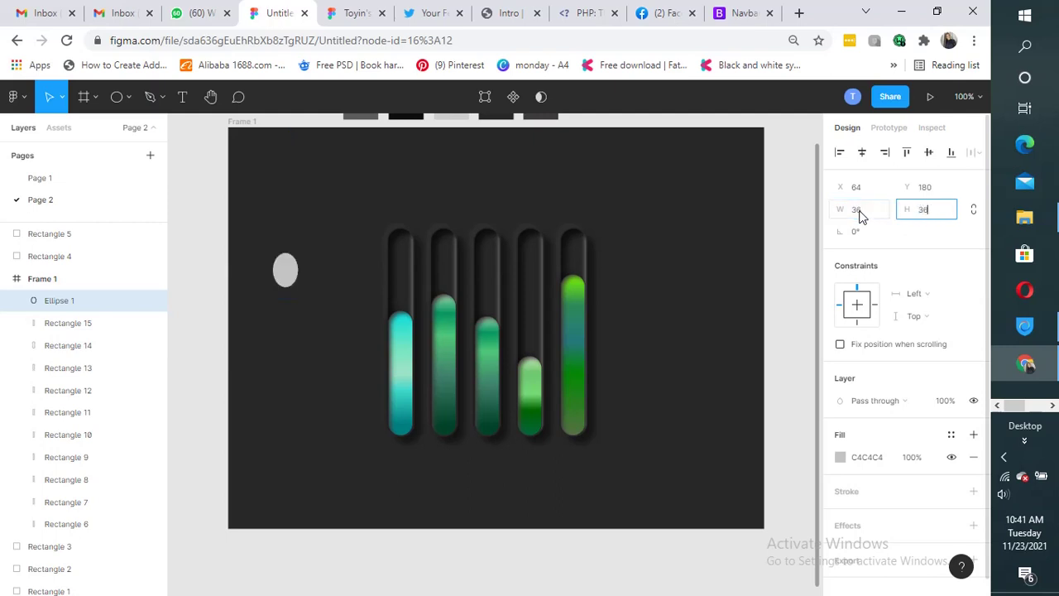
{"action": "key", "text": "Return"}
{"action": "left_click", "coordinate": [416, 180]}
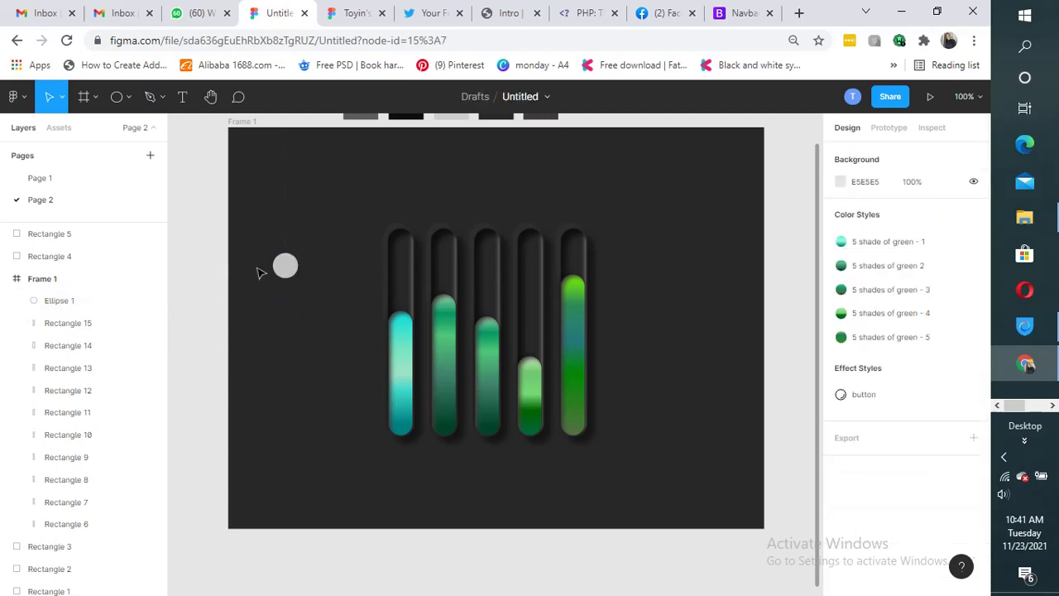
Move the circle to about X 114, Y 114 and set its fill colour to 282828
{"action": "left_click_drag", "start_coordinate": [285, 270], "coordinate": [319, 225]}
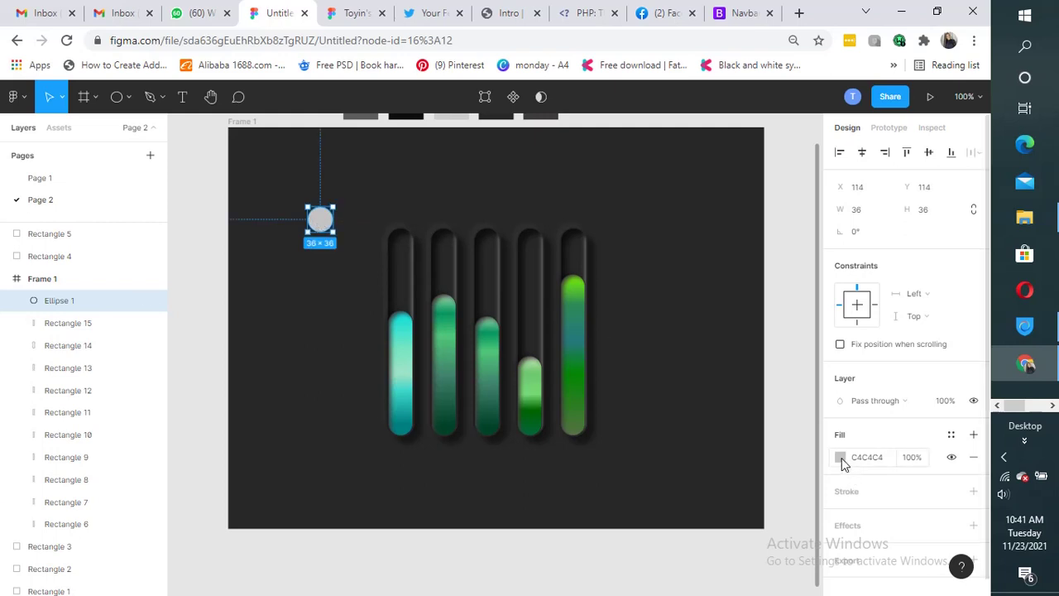
{"action": "left_click", "coordinate": [881, 461]}
{"action": "type", "text": "282828"}
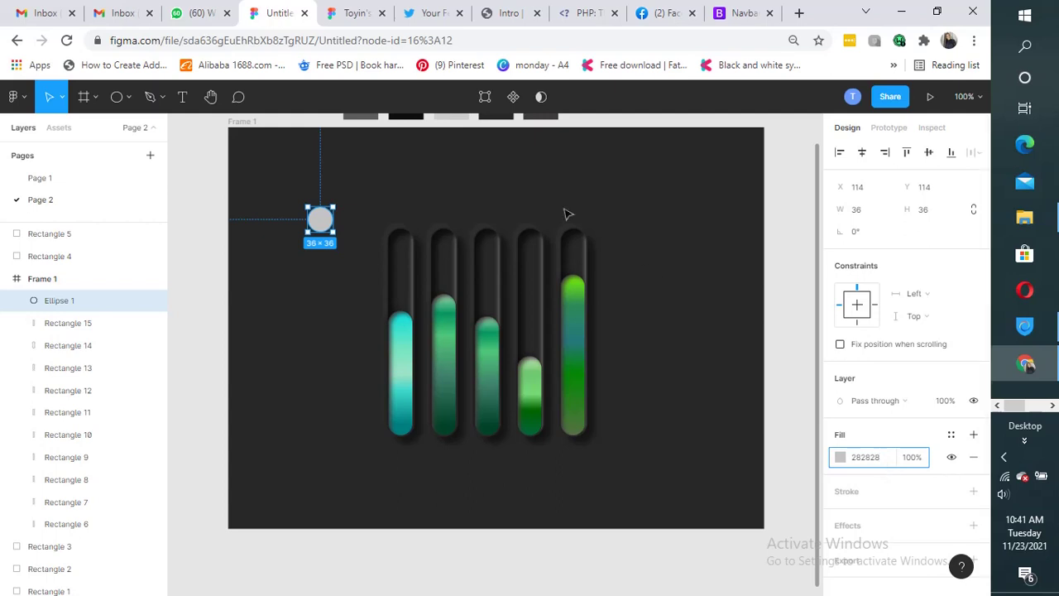
{"action": "left_click", "coordinate": [513, 197]}
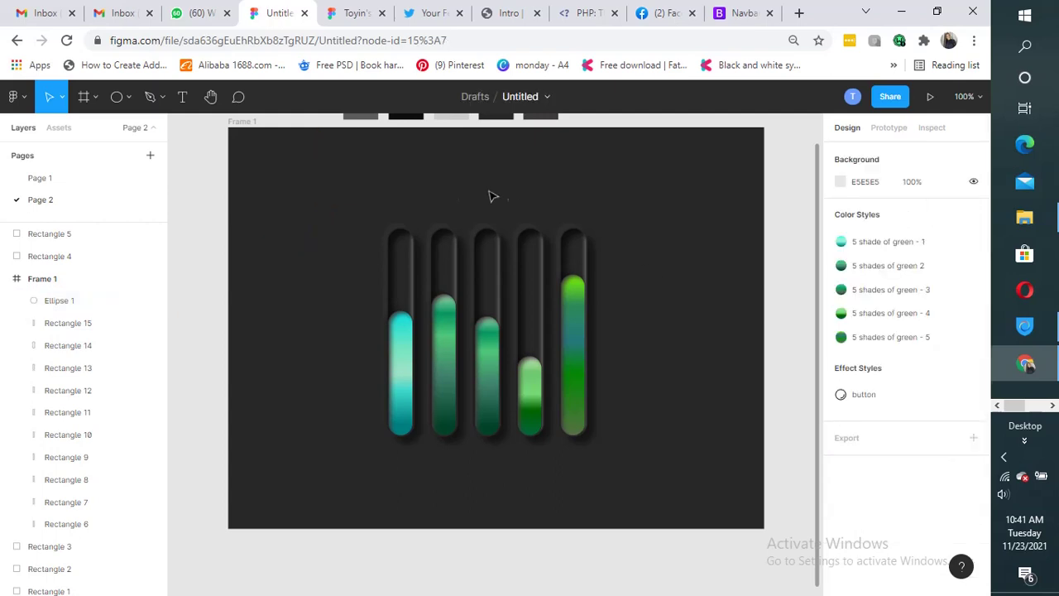
Add a drop shadow to the circle with X -5, Y -5 and blur 5
{"action": "left_click", "coordinate": [325, 222]}
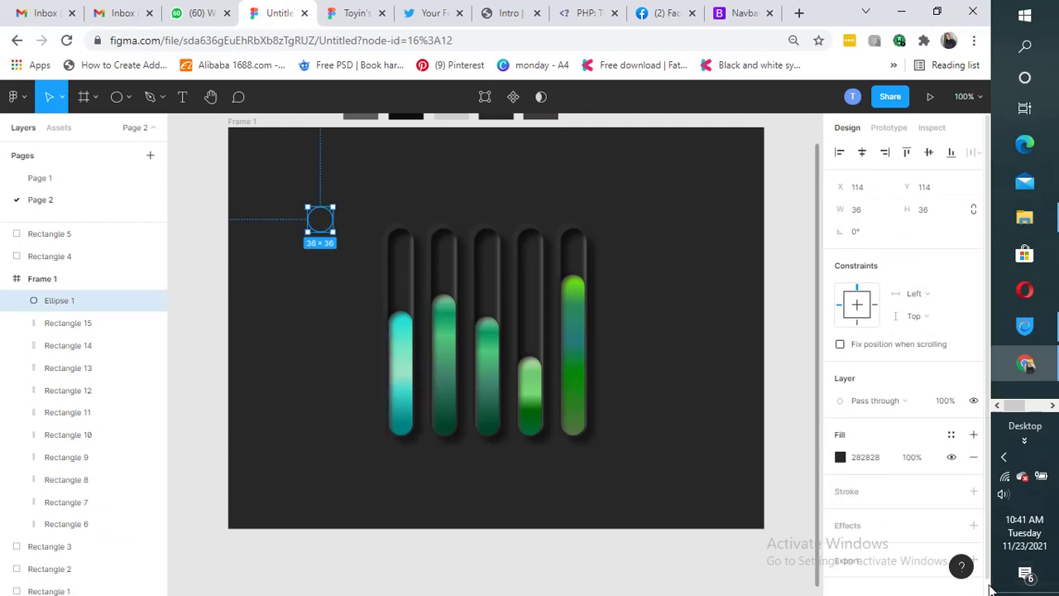
{"action": "scroll", "coordinate": [984, 579], "scroll_direction": "down", "scroll_amount": 1}
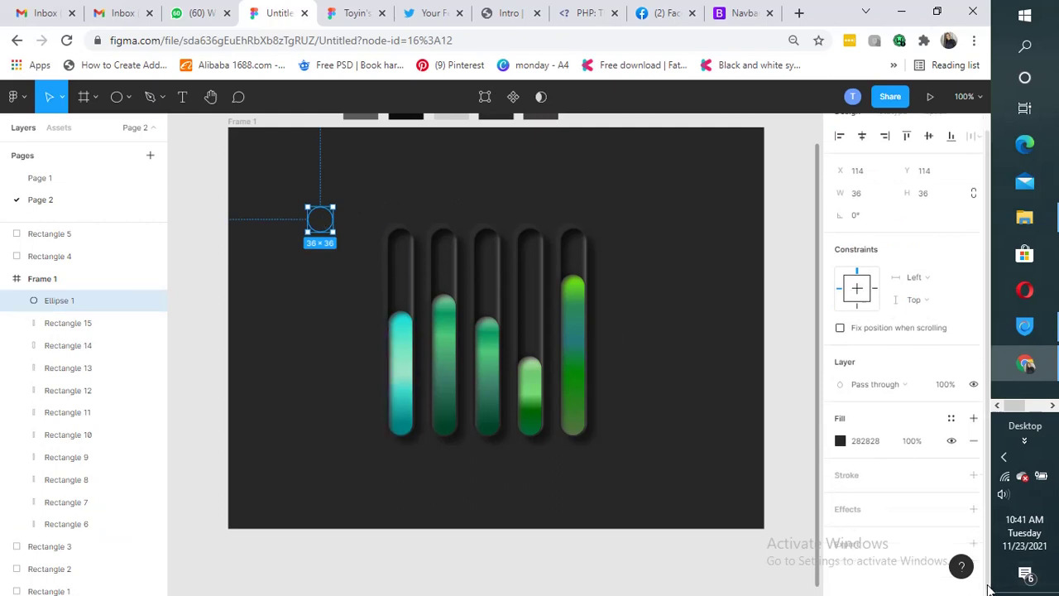
{"action": "left_click", "coordinate": [974, 509]}
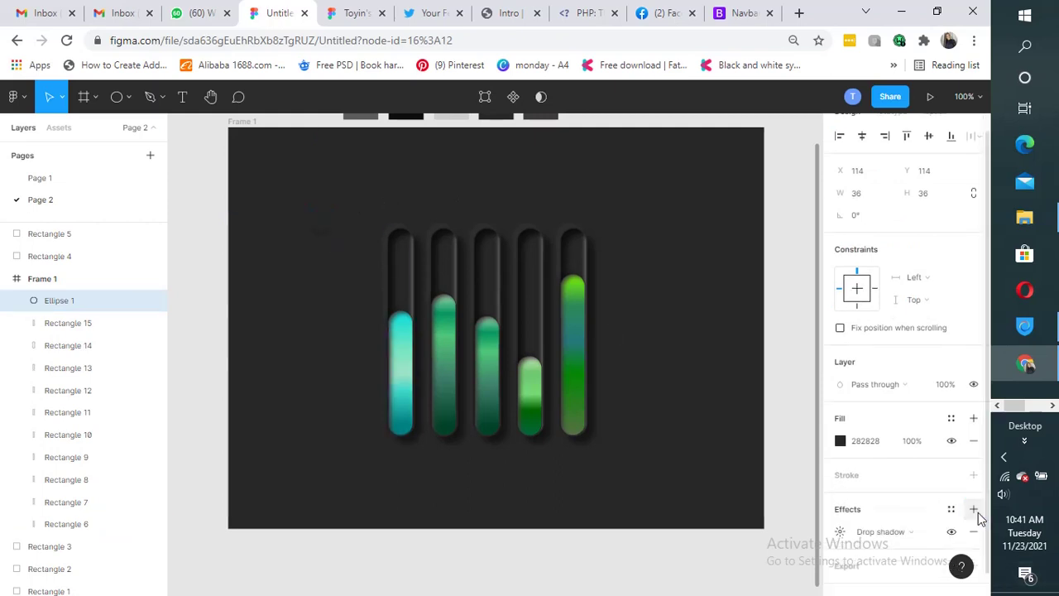
{"action": "left_click", "coordinate": [840, 533]}
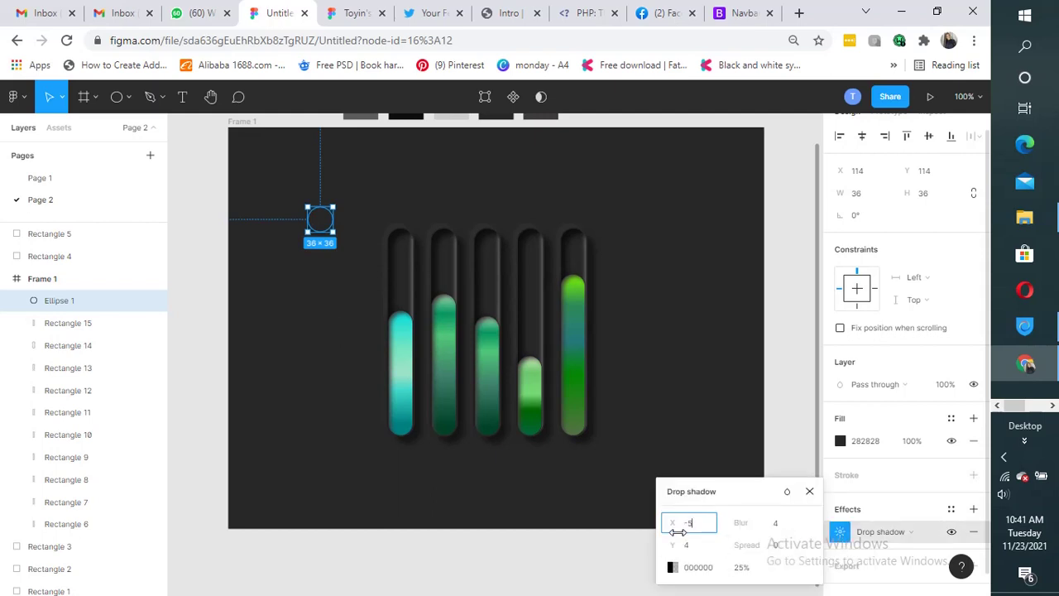
{"action": "type", "text": "-5"}
{"action": "key", "text": "Tab"}
{"action": "type", "text": "-5"}
{"action": "key", "text": "Tab"}
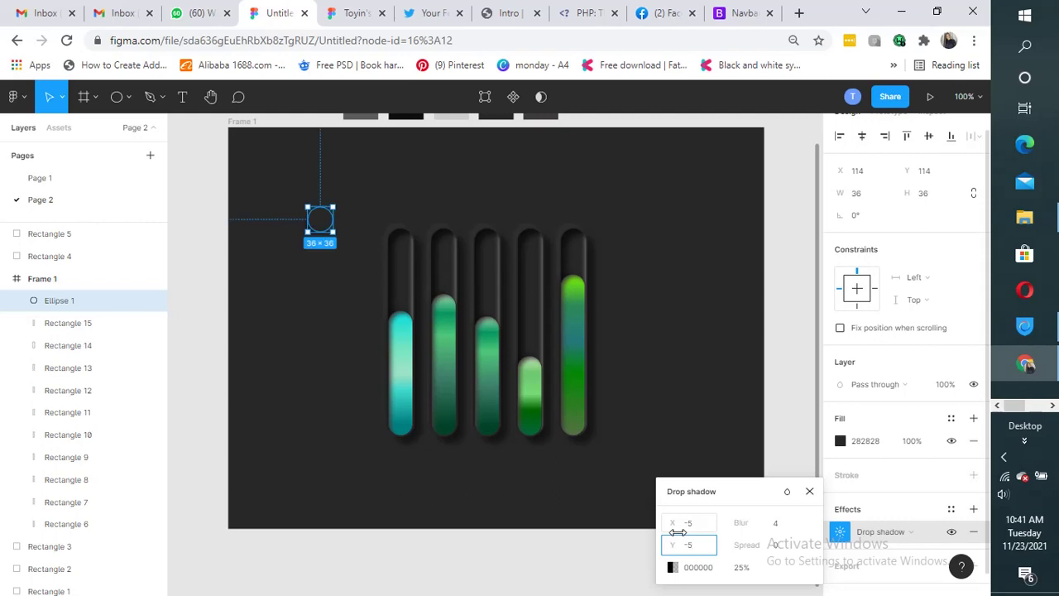
{"action": "type", "text": "5"}
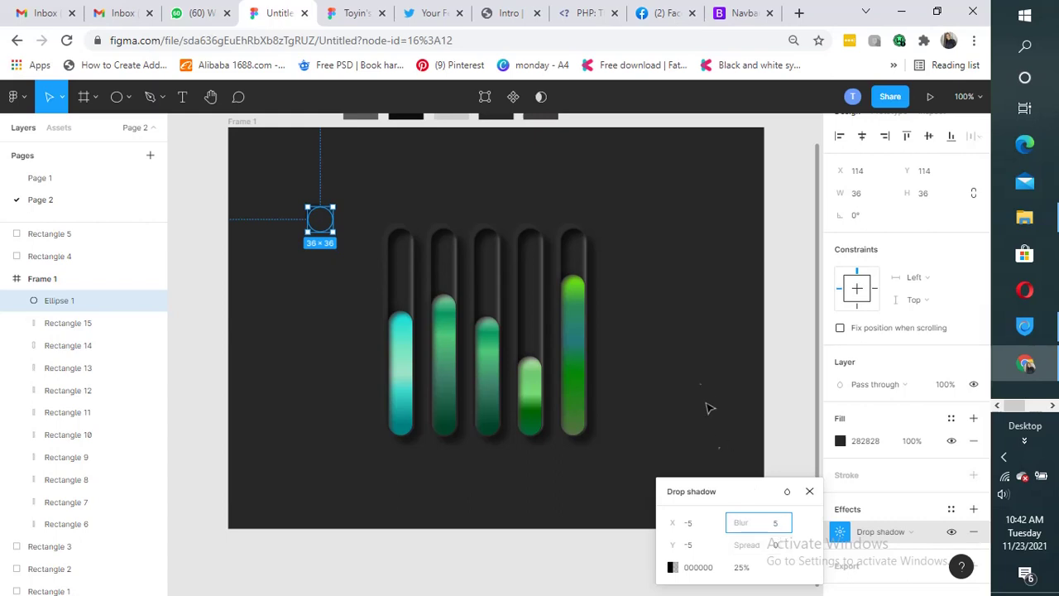
{"action": "left_click", "coordinate": [694, 356]}
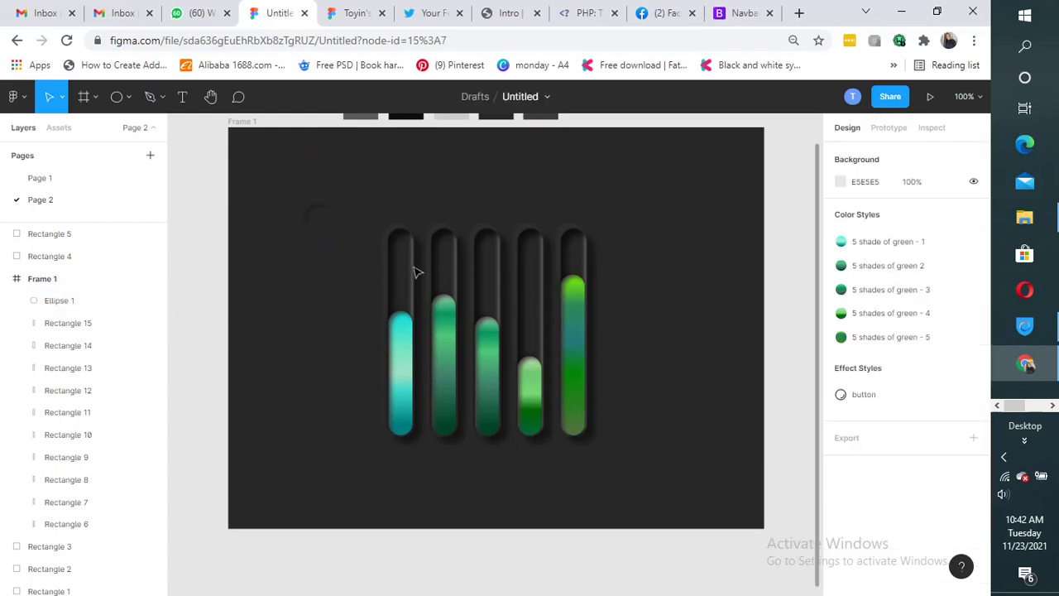
Place the circle over the top end of the first green bar, at X 229, Y 255
{"action": "left_click", "coordinate": [322, 223]}
{"action": "left_click_drag", "start_coordinate": [327, 228], "coordinate": [406, 317]}
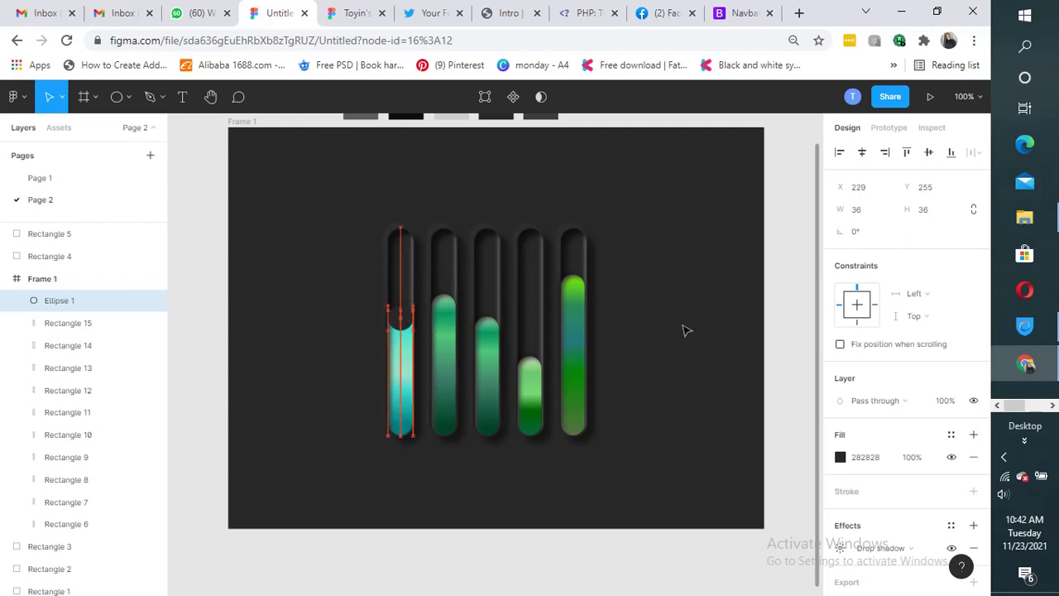
{"action": "left_click", "coordinate": [713, 314]}
Duplicate the circle four times and place one copy over the top end of each of the other green bars
{"action": "left_click", "coordinate": [401, 327]}
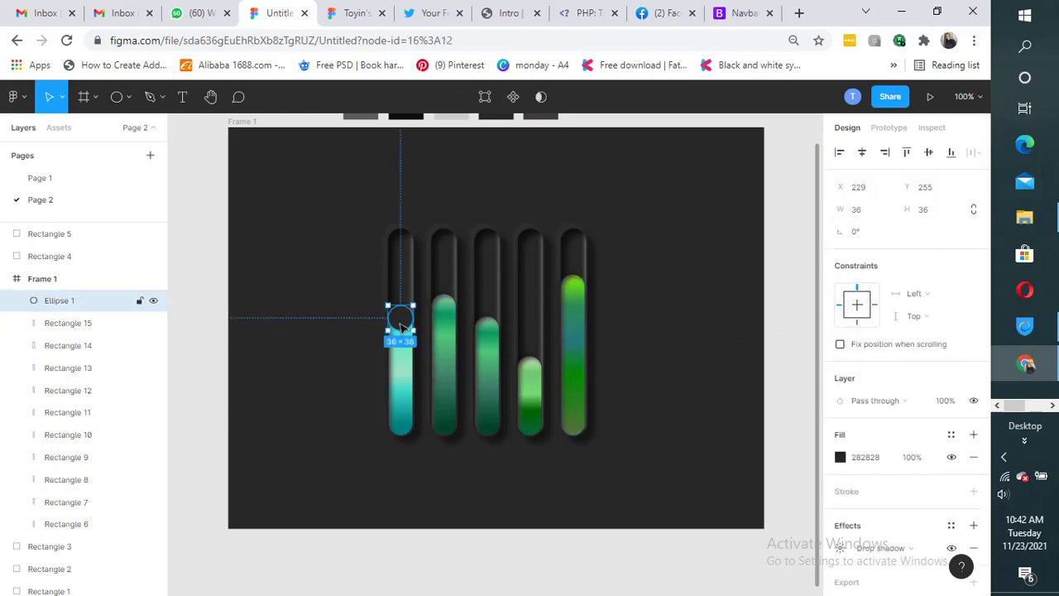
{"action": "key", "text": "ctrl+d"}
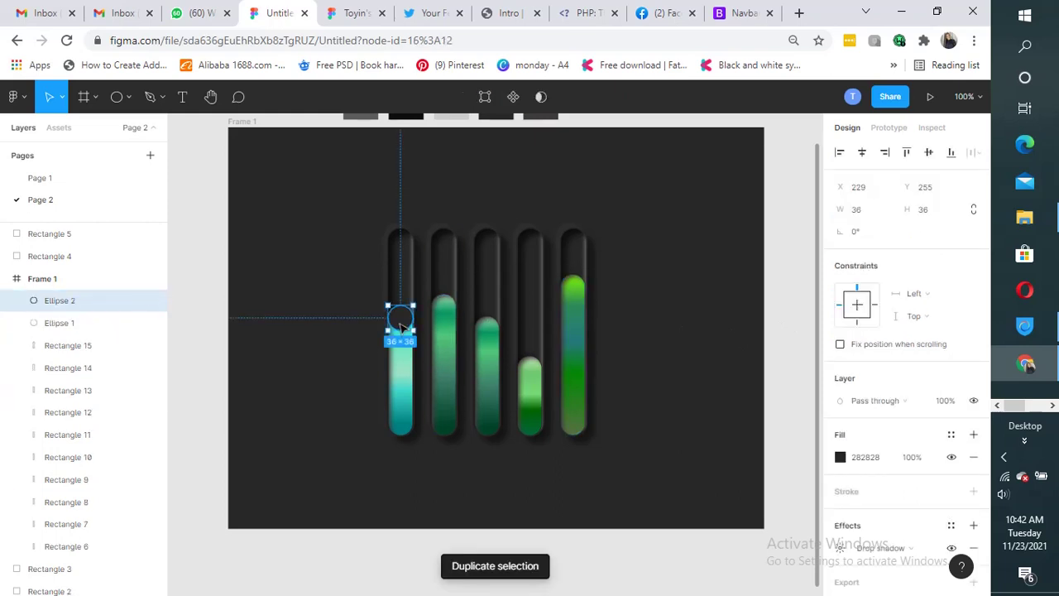
{"action": "left_click_drag", "start_coordinate": [401, 326], "coordinate": [445, 304]}
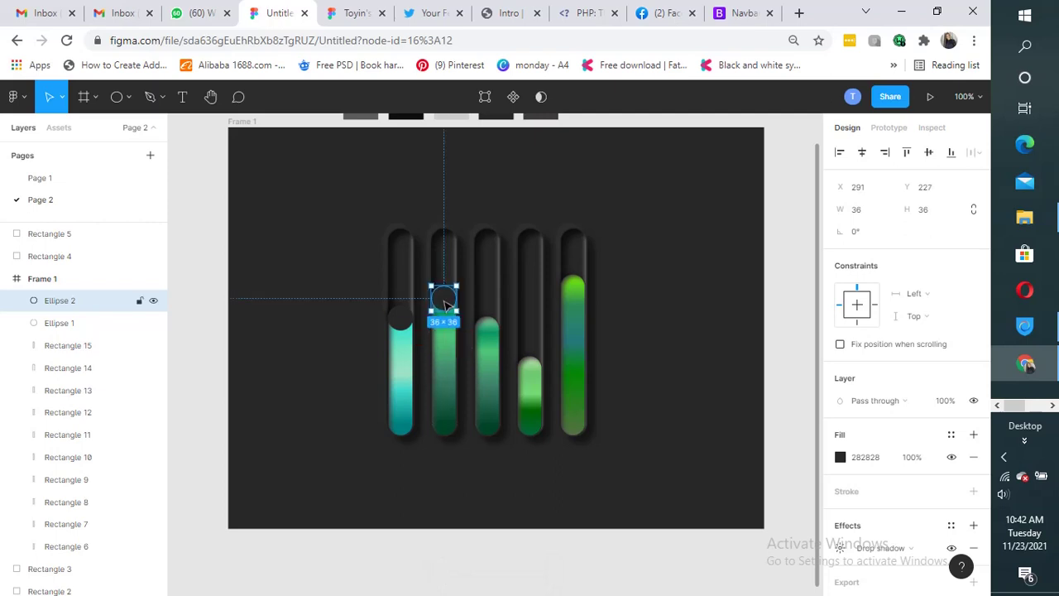
{"action": "key", "text": "ctrl+d"}
{"action": "left_click", "coordinate": [445, 304]}
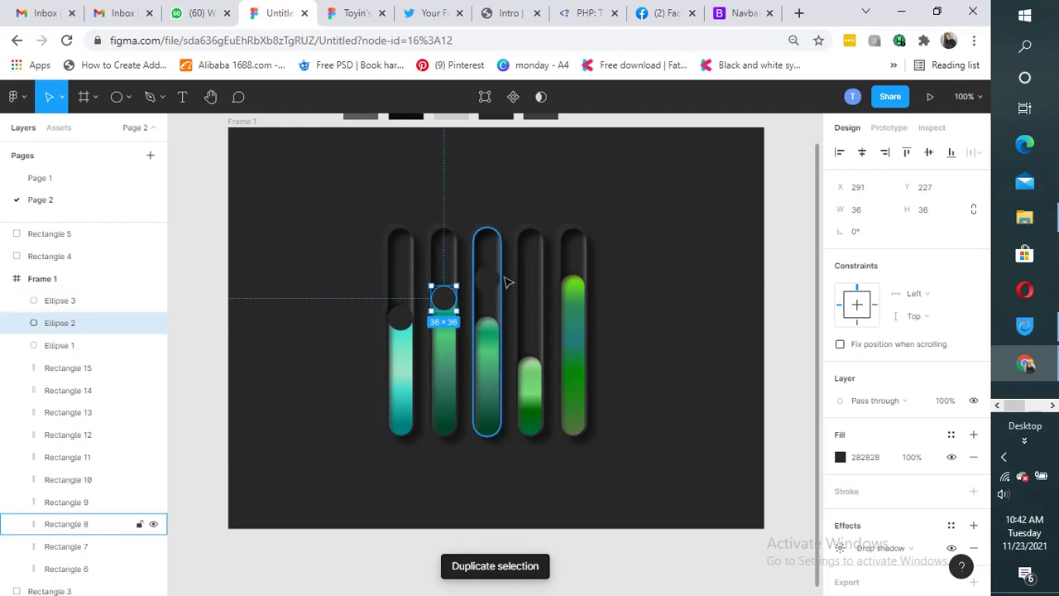
{"action": "left_click_drag", "start_coordinate": [487, 283], "coordinate": [530, 366]}
{"action": "key", "text": "ctrl+d"}
{"action": "key", "text": "ctrl+d"}
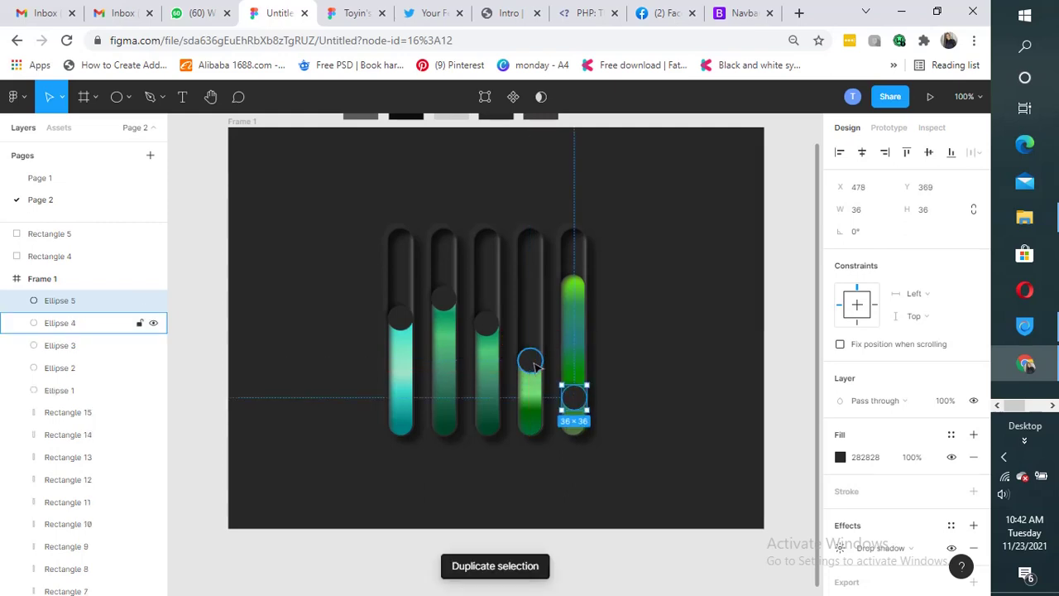
{"action": "left_click_drag", "start_coordinate": [580, 407], "coordinate": [579, 286]}
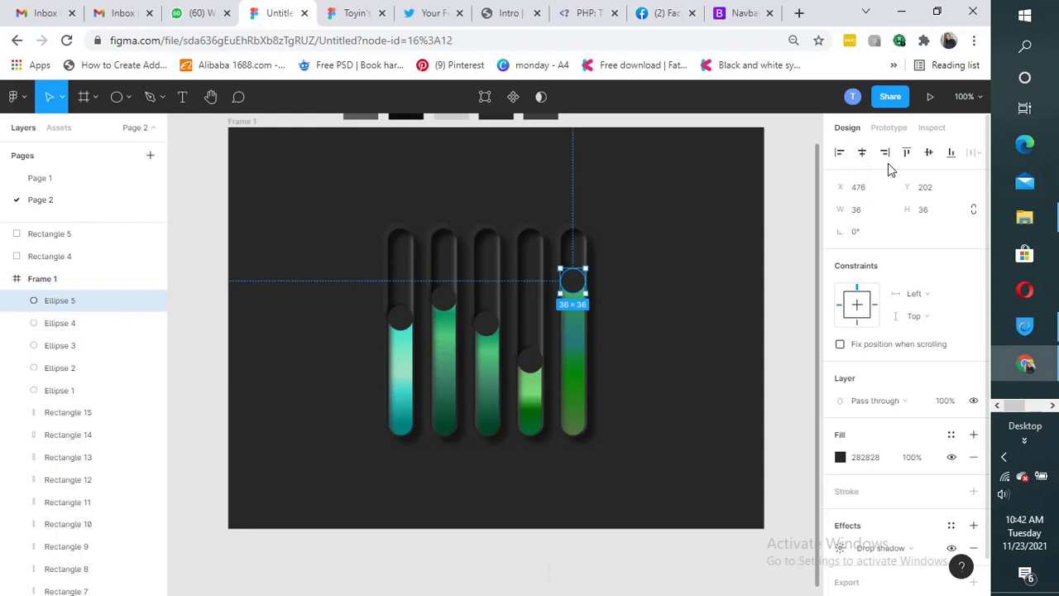
Fine-tune the fifth circle over its green bar's top end, to X 476, Y 203
{"action": "left_click", "coordinate": [965, 97]}
{"action": "left_click", "coordinate": [973, 168]}
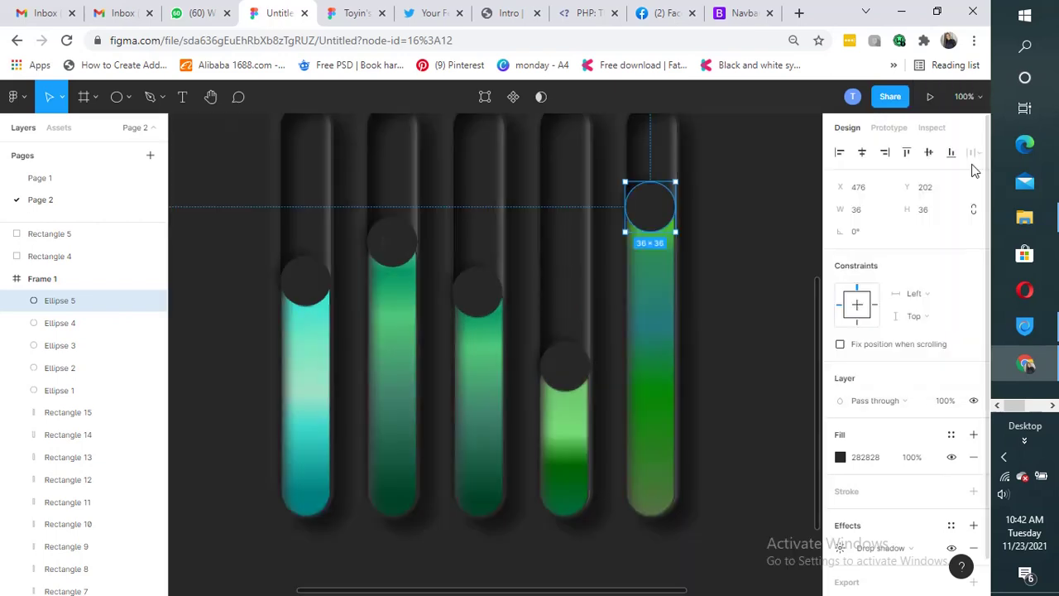
{"action": "left_click", "coordinate": [686, 265]}
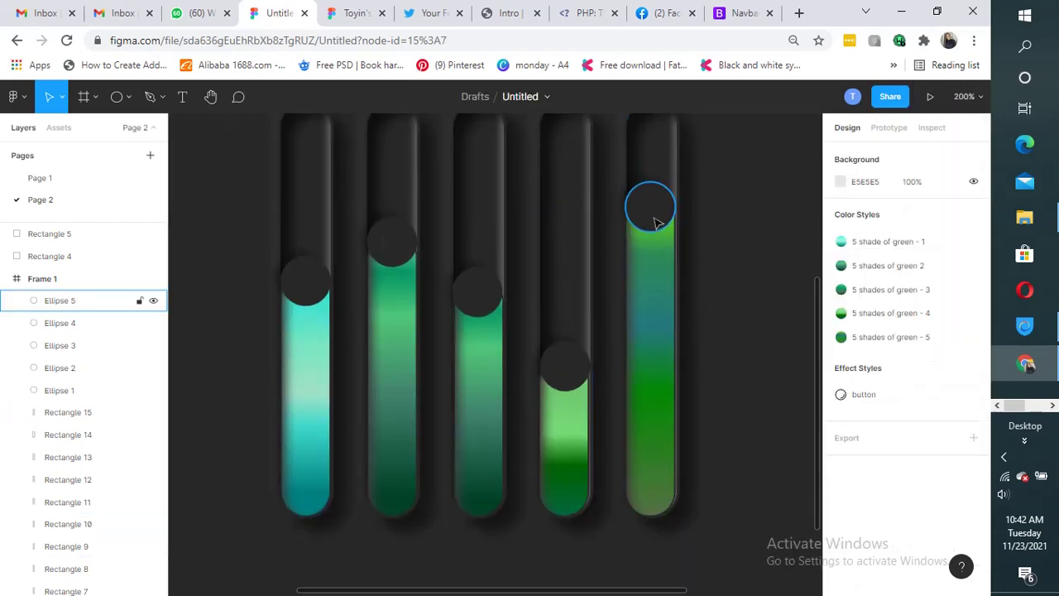
{"action": "left_click_drag", "start_coordinate": [650, 207], "coordinate": [656, 223]}
{"action": "key", "text": "Down"}
{"action": "key", "text": "Down"}
{"action": "key", "text": "Down"}
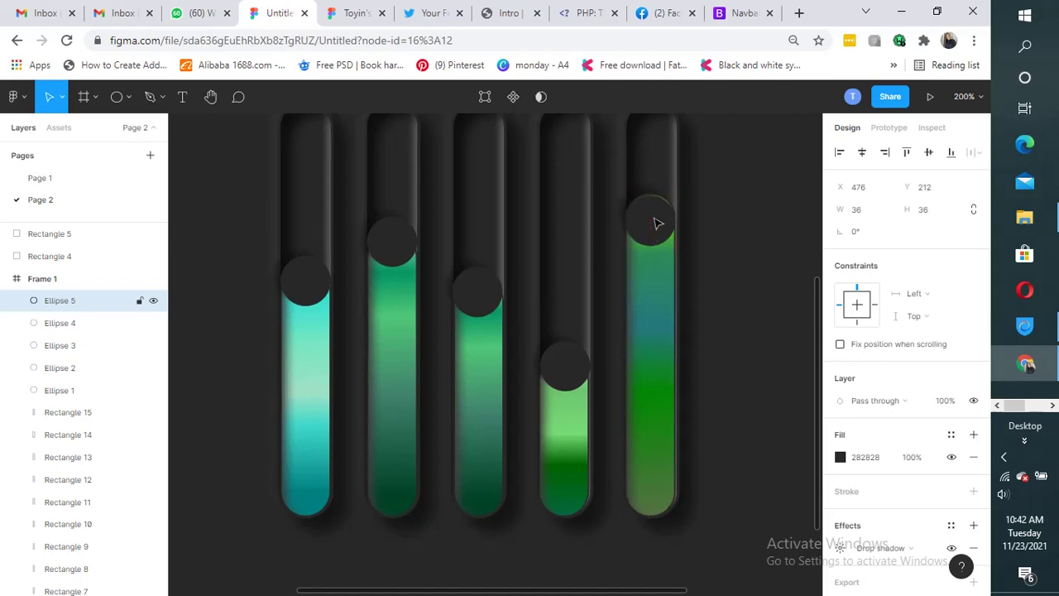
{"action": "key", "text": "Up"}
{"action": "key", "text": "Up"}
{"action": "key", "text": "Up"}
{"action": "key", "text": "Left"}
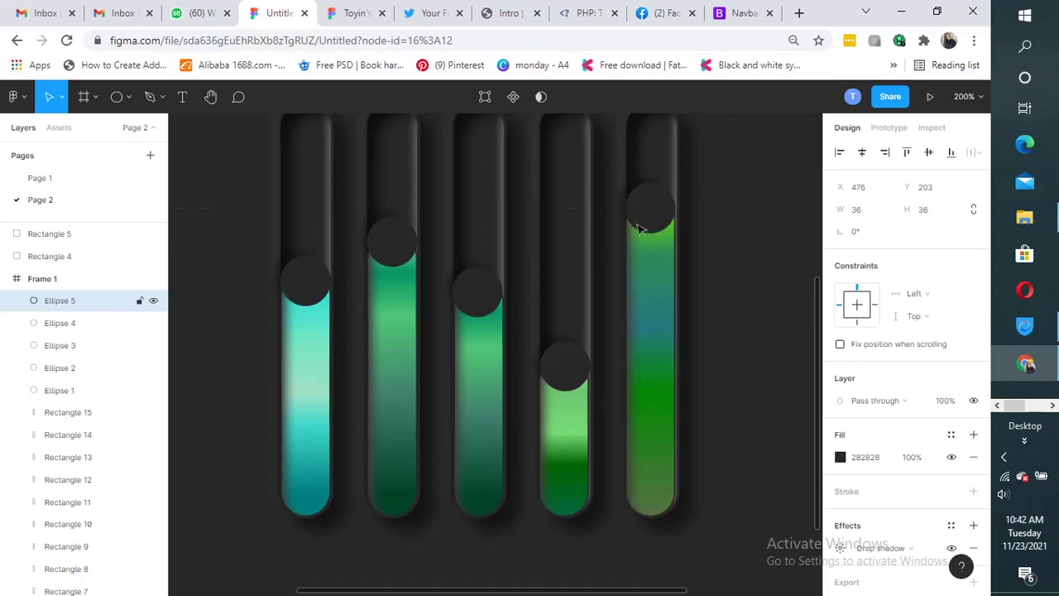
Nudge the fourth circle into line with its green bar, to X 414, Y 316
{"action": "left_click", "coordinate": [566, 362]}
{"action": "key", "text": "Up"}
{"action": "key", "text": "Up"}
{"action": "key", "text": "Left"}
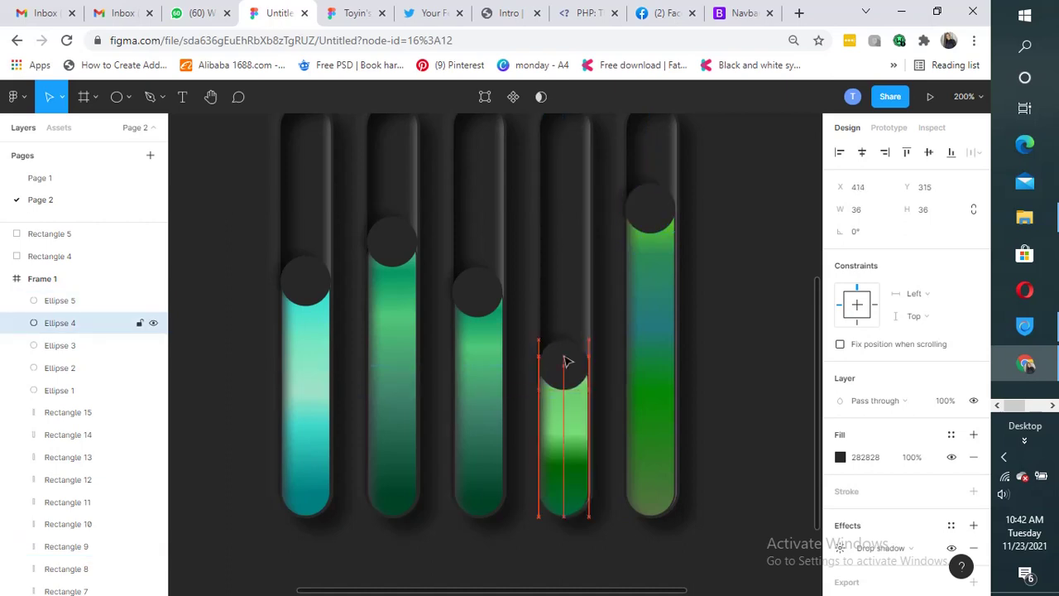
{"action": "key", "text": "Down"}
{"action": "key", "text": "Down"}
{"action": "key", "text": "Down"}
{"action": "key", "text": "Down"}
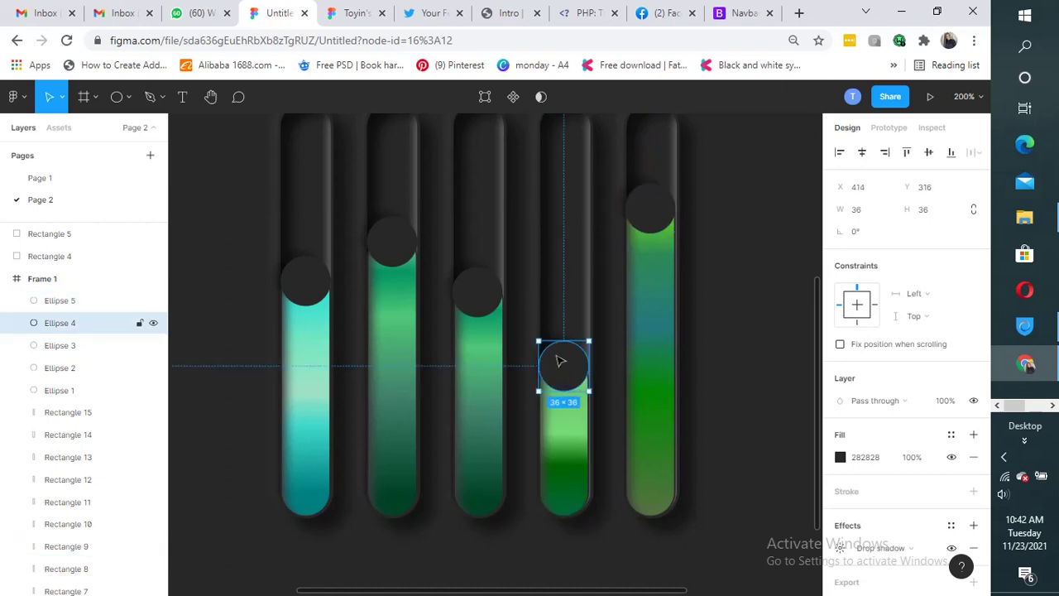
Fine-tune the third, second and first circles on their green bars, with the third at X 353, Y 263 and the first at X 229, Y 255
{"action": "left_click", "coordinate": [480, 292]}
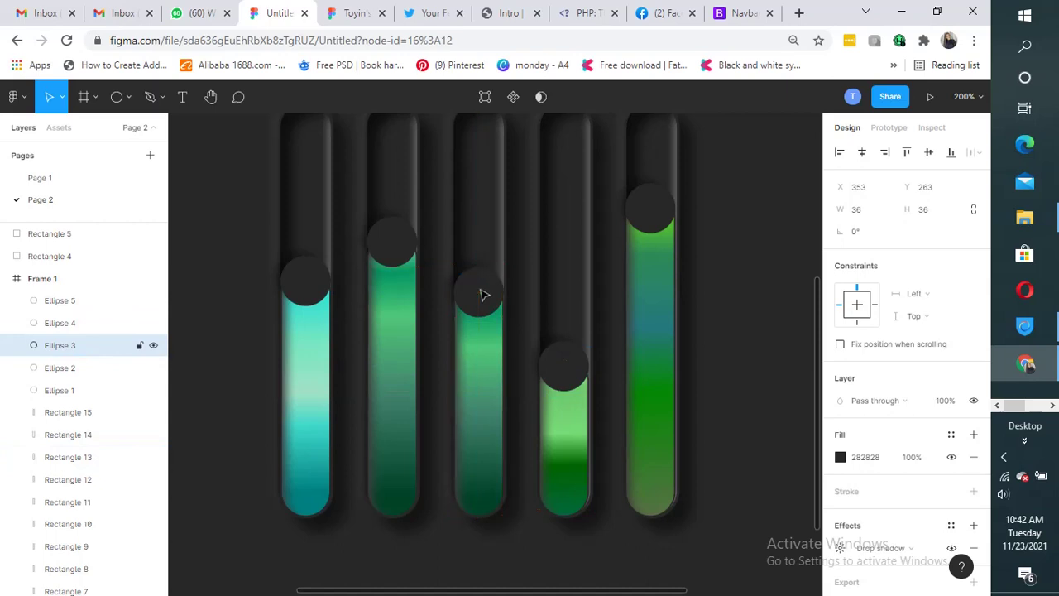
{"action": "left_click", "coordinate": [384, 262]}
{"action": "key", "text": "Down"}
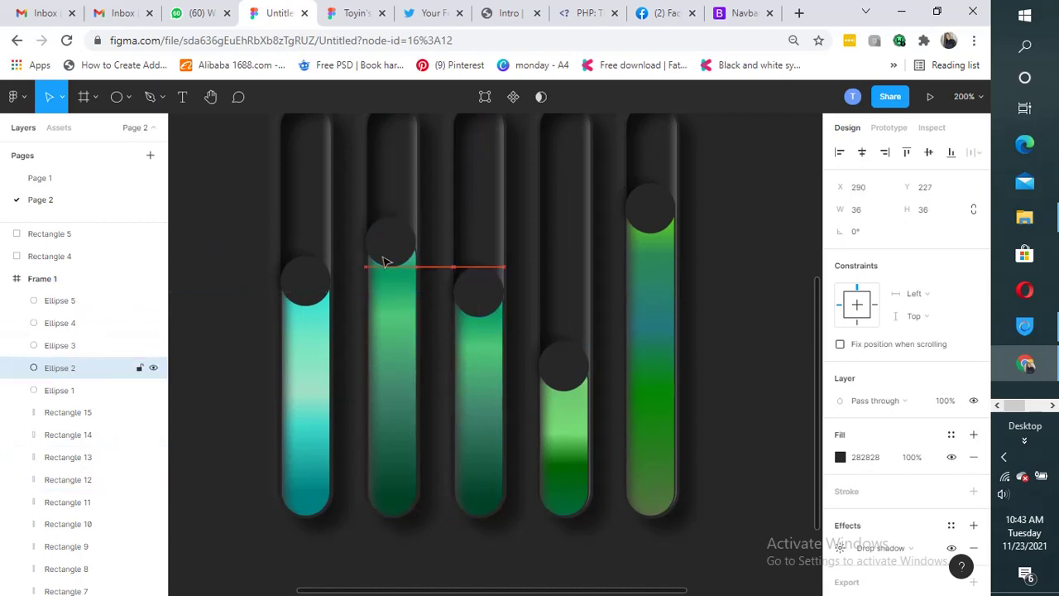
{"action": "left_click", "coordinate": [323, 281]}
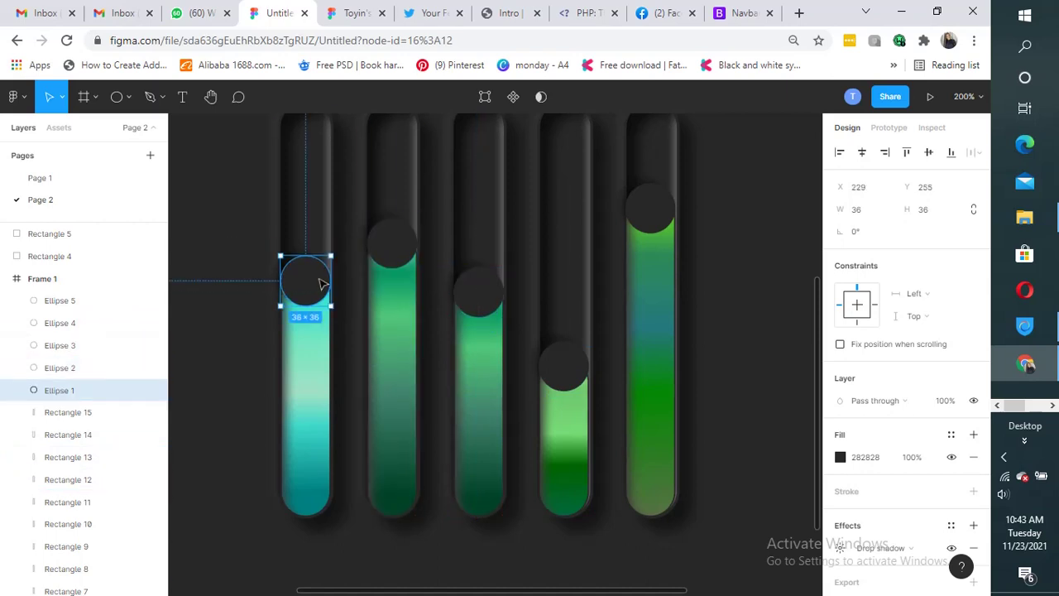
{"action": "key", "text": "Left"}
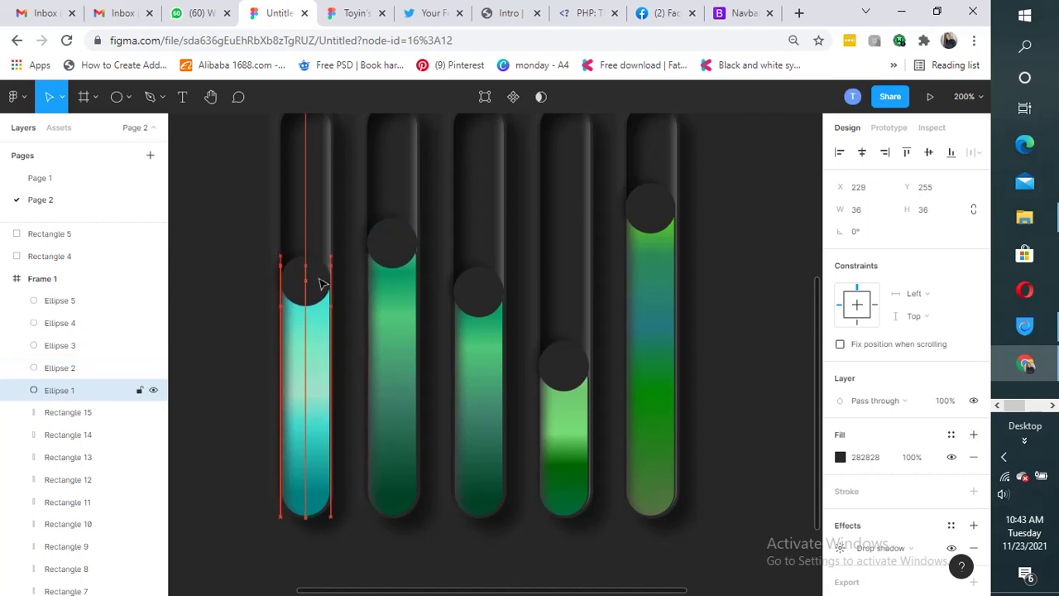
{"action": "left_click", "coordinate": [742, 296]}
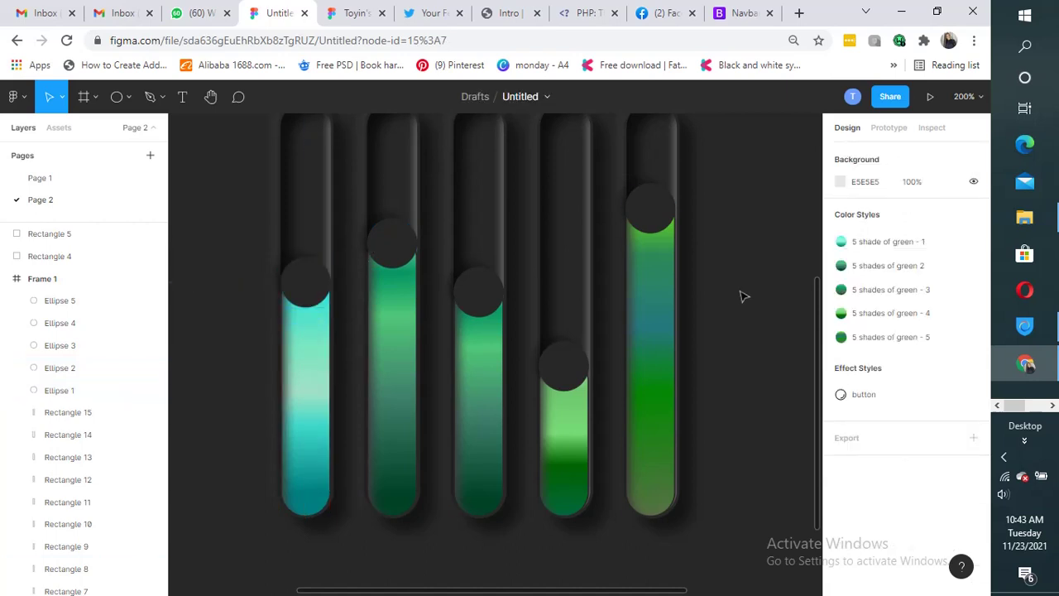
{"action": "left_click", "coordinate": [977, 98]}
{"action": "left_click", "coordinate": [976, 182]}
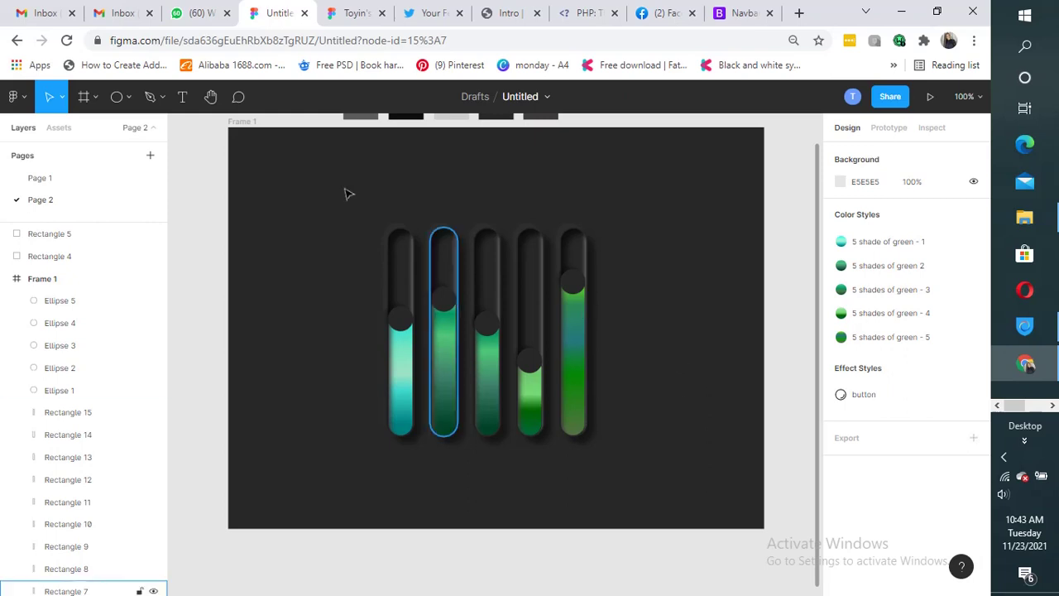
{"action": "left_click_drag", "start_coordinate": [320, 226], "coordinate": [645, 444]}
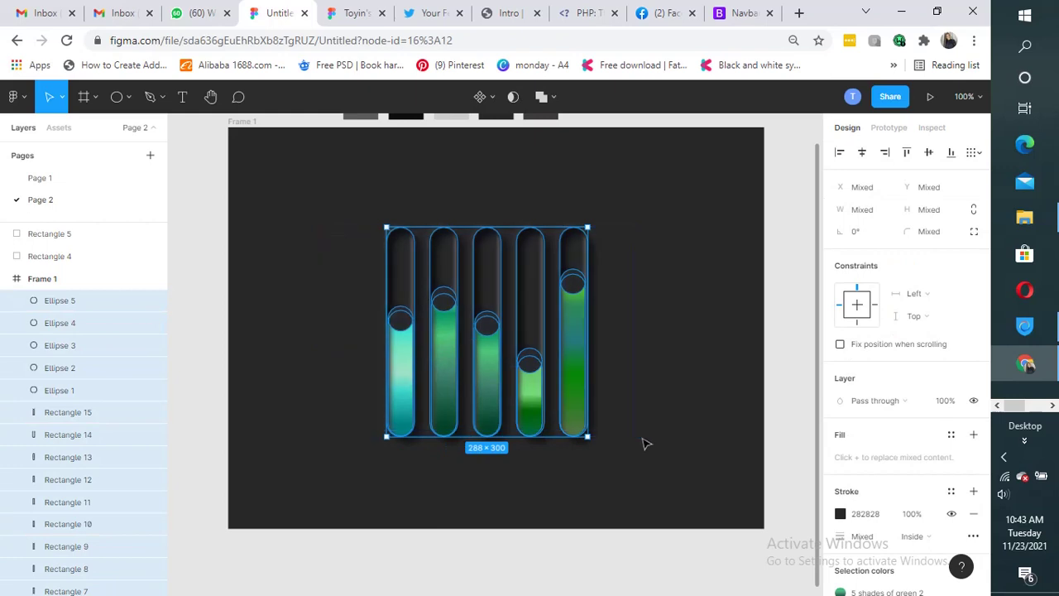
{"action": "right_click", "coordinate": [472, 283]}
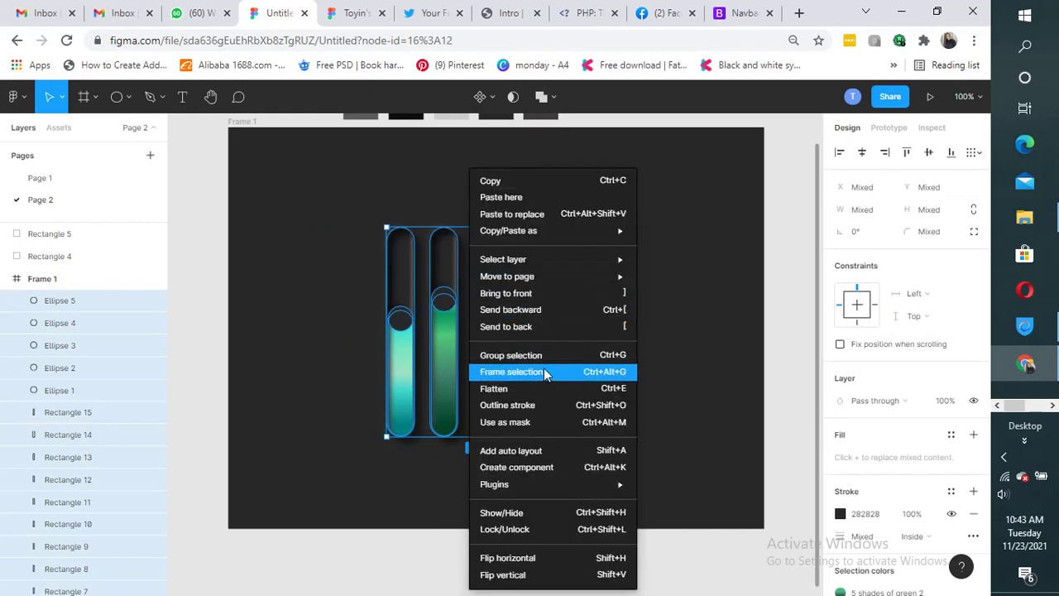
{"action": "left_click", "coordinate": [685, 236]}
{"action": "left_click", "coordinate": [391, 200]}
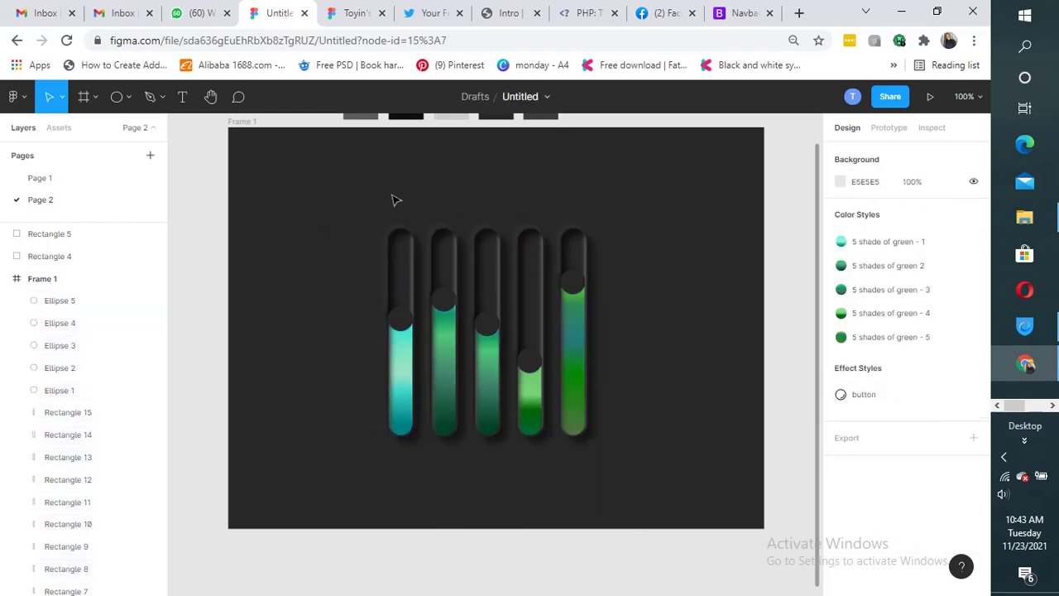
Select all the bars, green fills and circles of the five sliders and group them
{"action": "left_click_drag", "start_coordinate": [319, 193], "coordinate": [672, 471]}
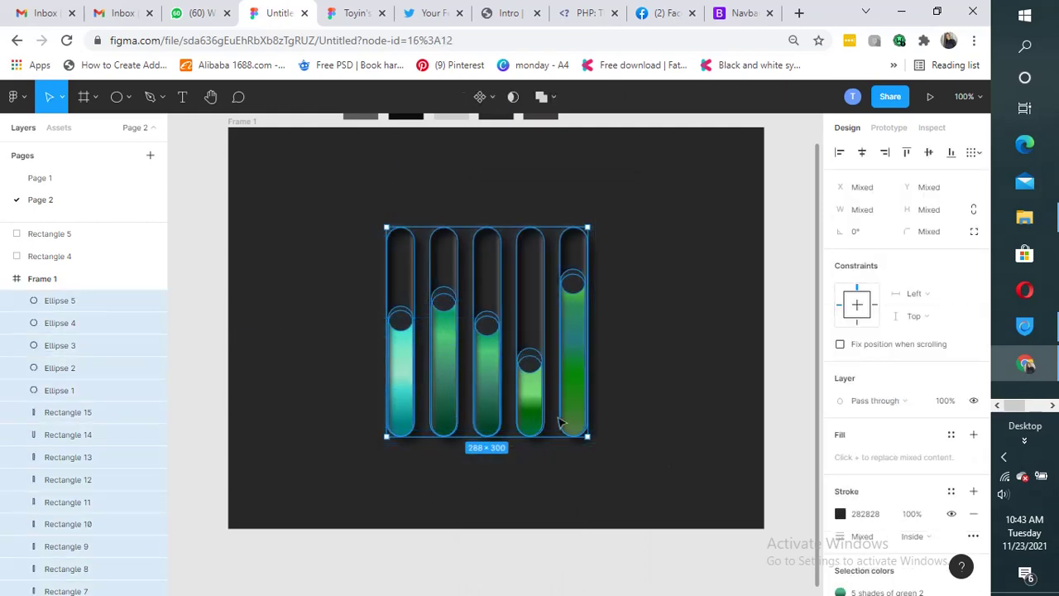
{"action": "right_click", "coordinate": [478, 274]}
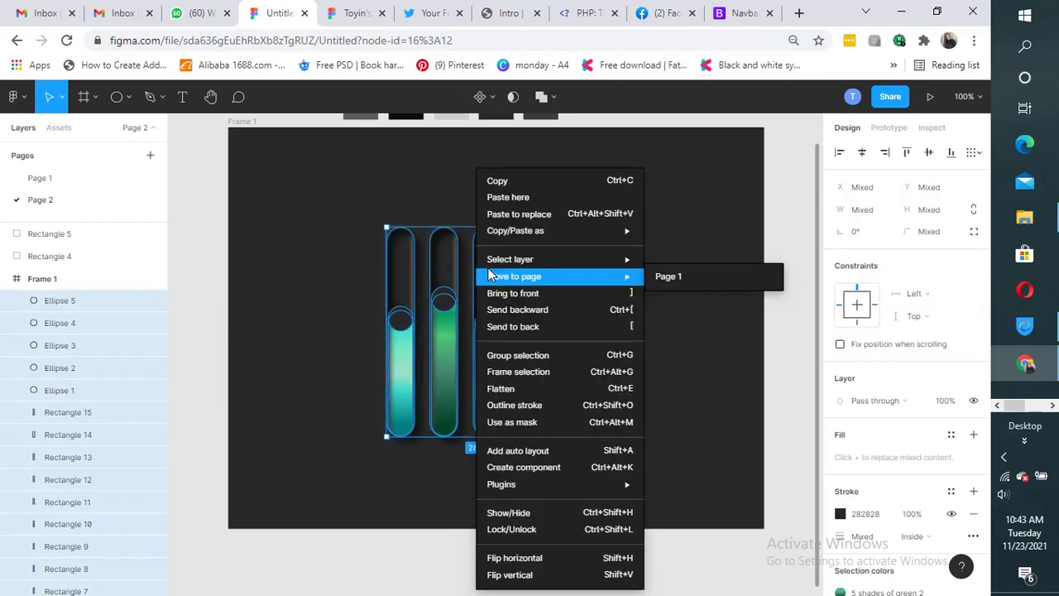
{"action": "left_click", "coordinate": [533, 358]}
{"action": "left_click", "coordinate": [633, 343]}
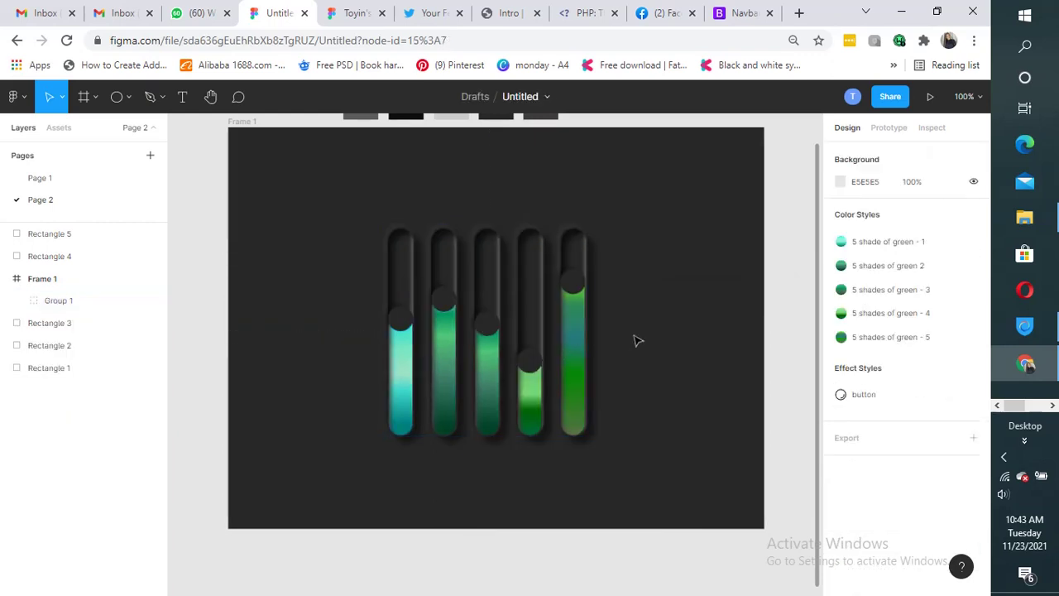
Centre the slider group horizontally in the dark frame and adjust its position to X 240, Y 150
{"action": "left_click", "coordinate": [496, 288]}
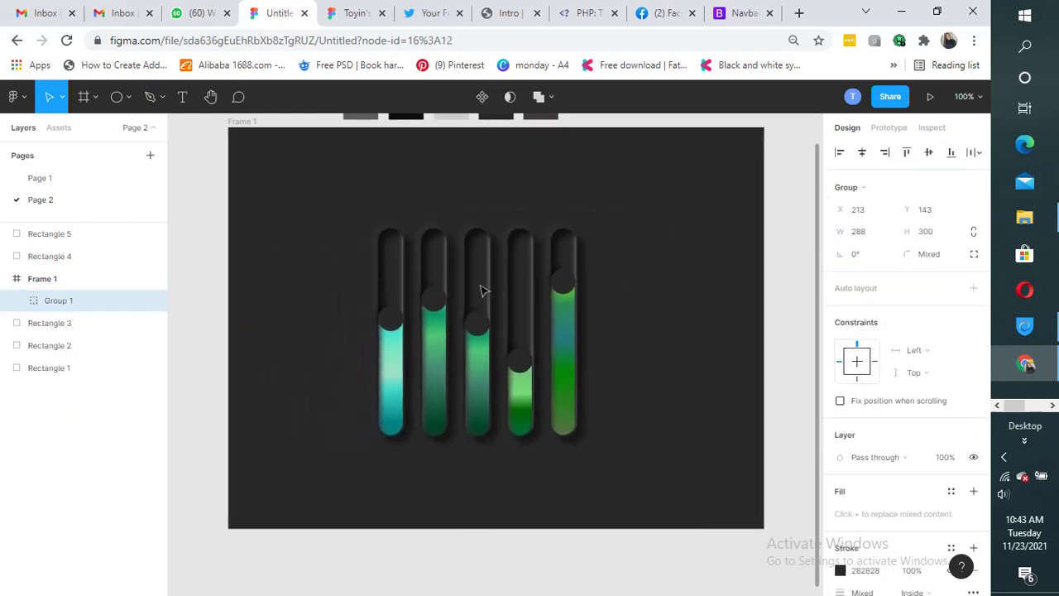
{"action": "left_click_drag", "start_coordinate": [494, 290], "coordinate": [490, 287]}
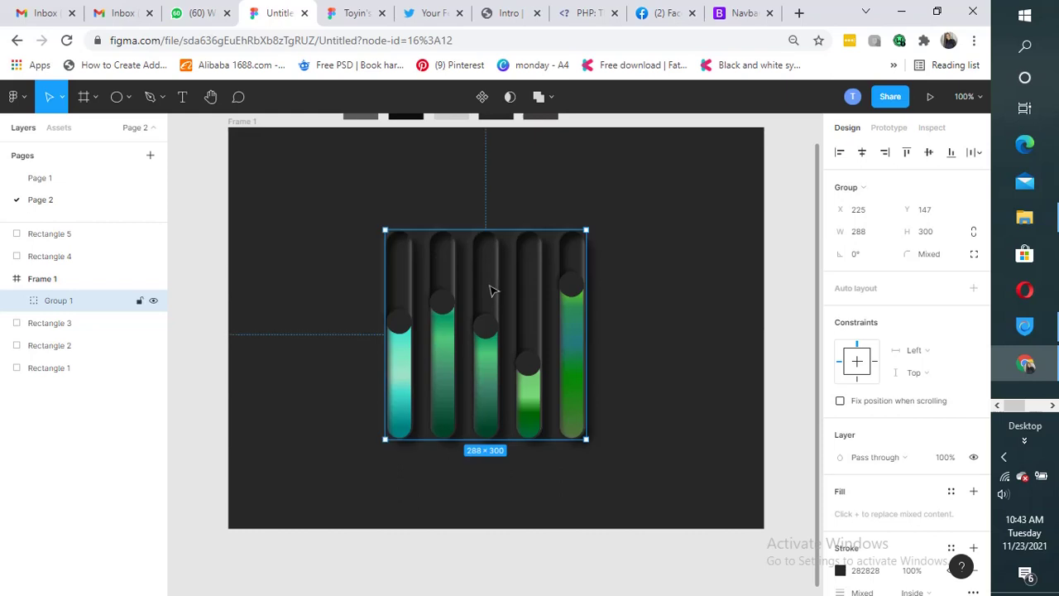
{"action": "left_click", "coordinate": [862, 152]}
{"action": "left_click", "coordinate": [686, 422]}
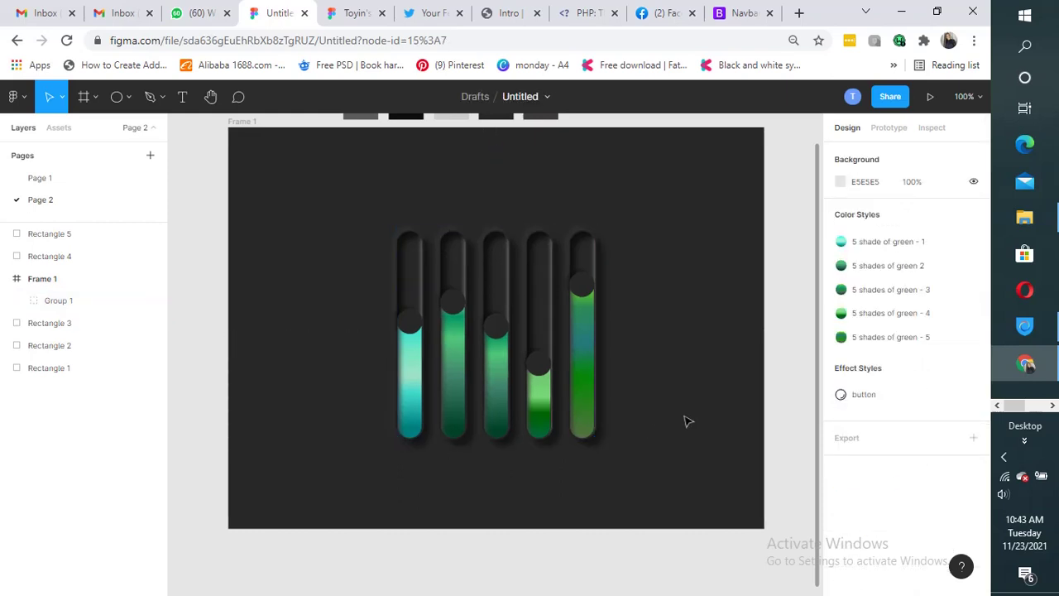
{"action": "left_click", "coordinate": [604, 383]}
{"action": "left_click_drag", "start_coordinate": [597, 383], "coordinate": [596, 386]}
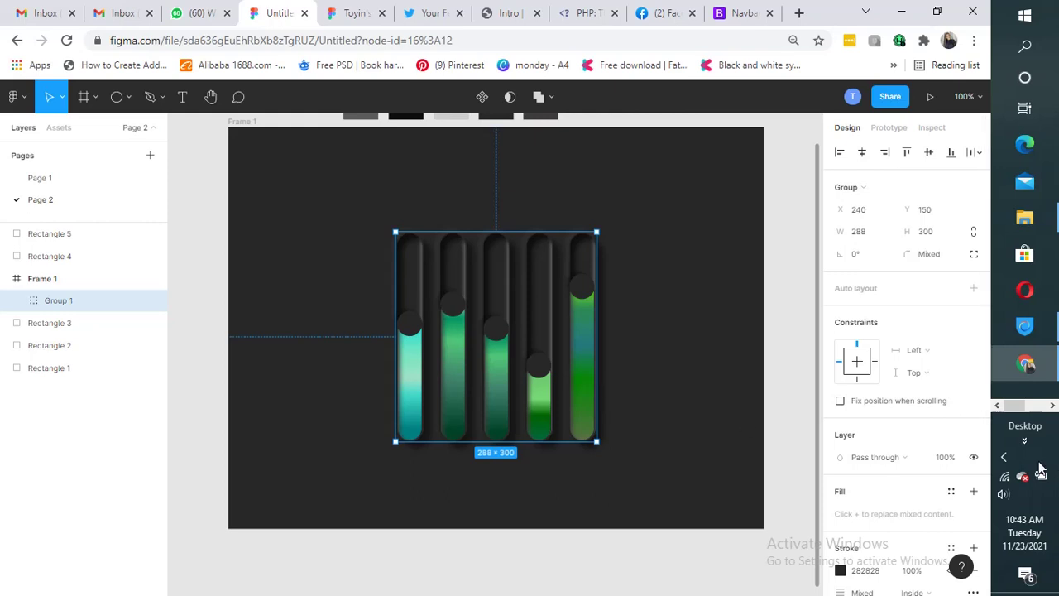
{"action": "left_click", "coordinate": [1004, 457]}
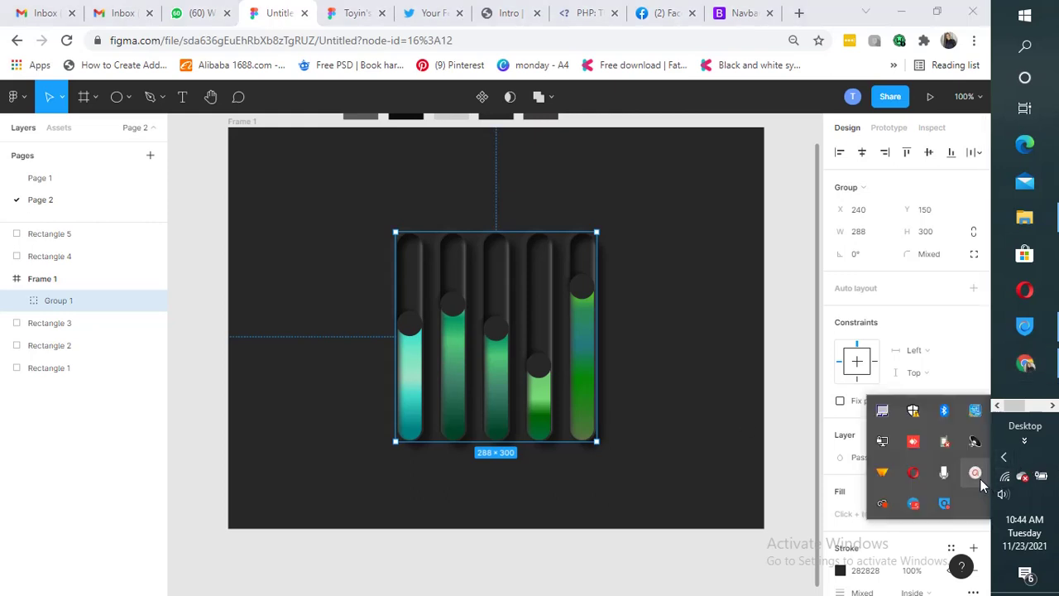